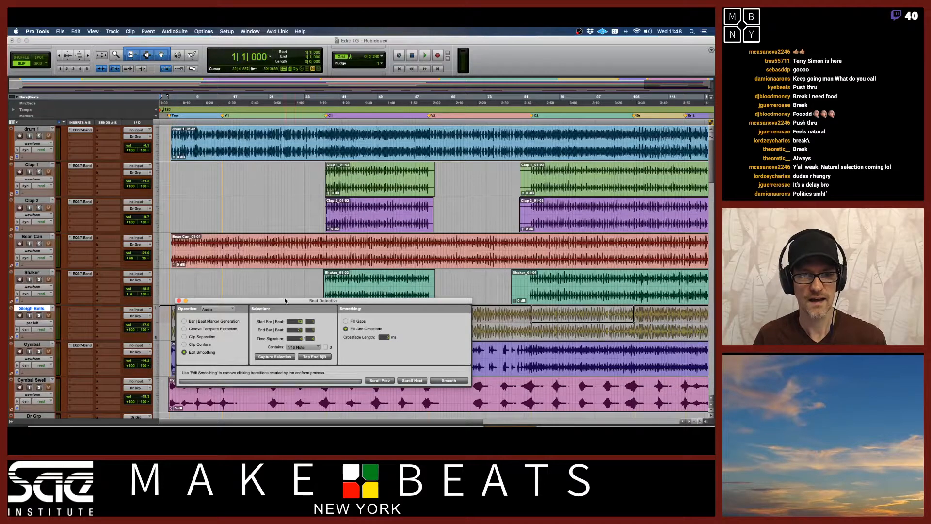
Step: Move the Beat Detective window up off the Sleigh Bells track and zoom in on the song's opening bars
left_click_drag(284, 301, 289, 204)
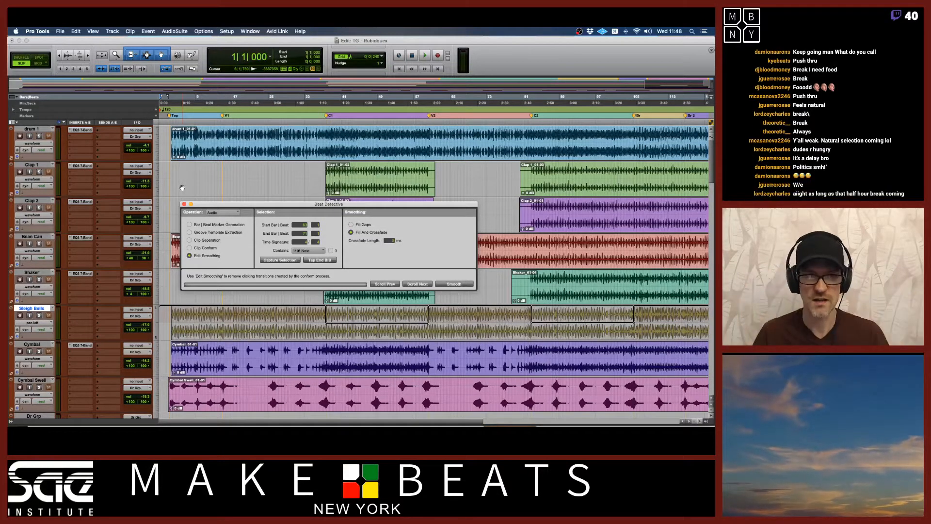
key("t")
key("t")
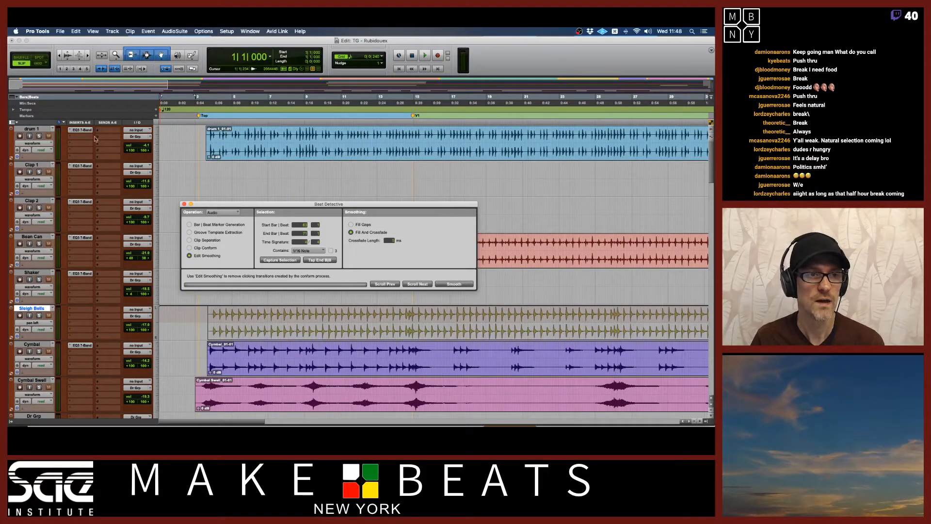
scroll(212, 173, "down", 15)
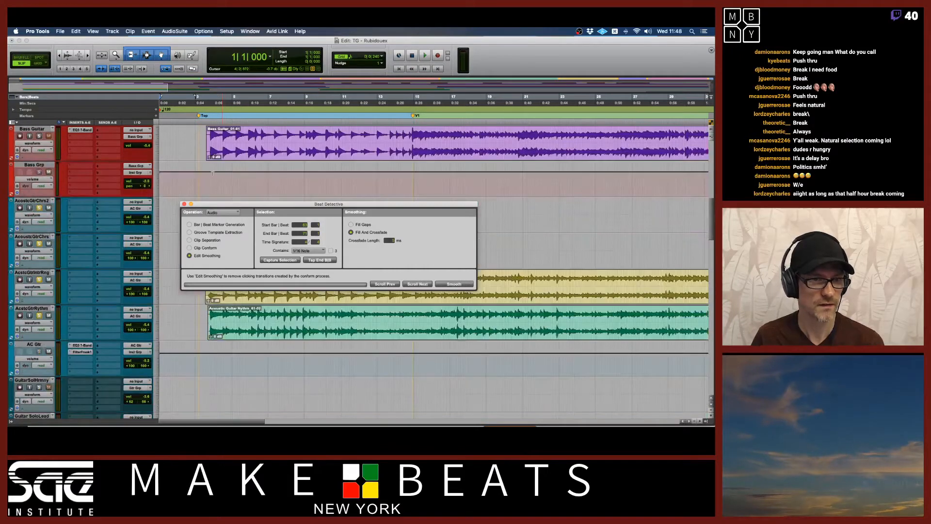
scroll(275, 155, "up", 15)
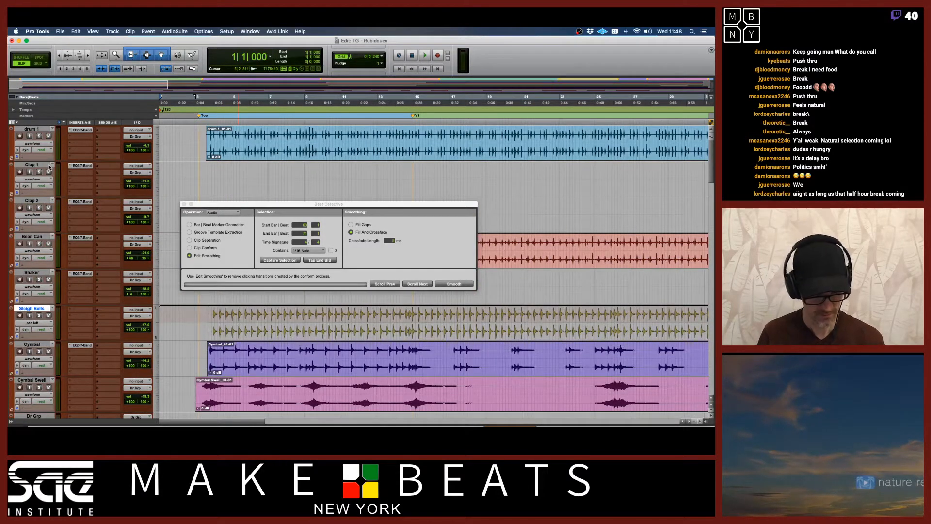
Step: Solo the drum 1 track and audition the song's opening from 3|3|082
left_click(11, 421)
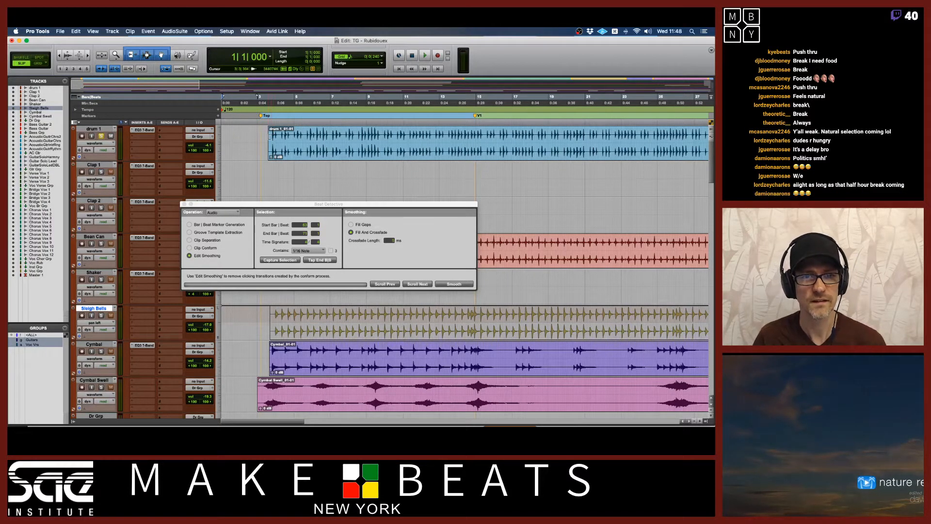
left_click(268, 97)
key("space")
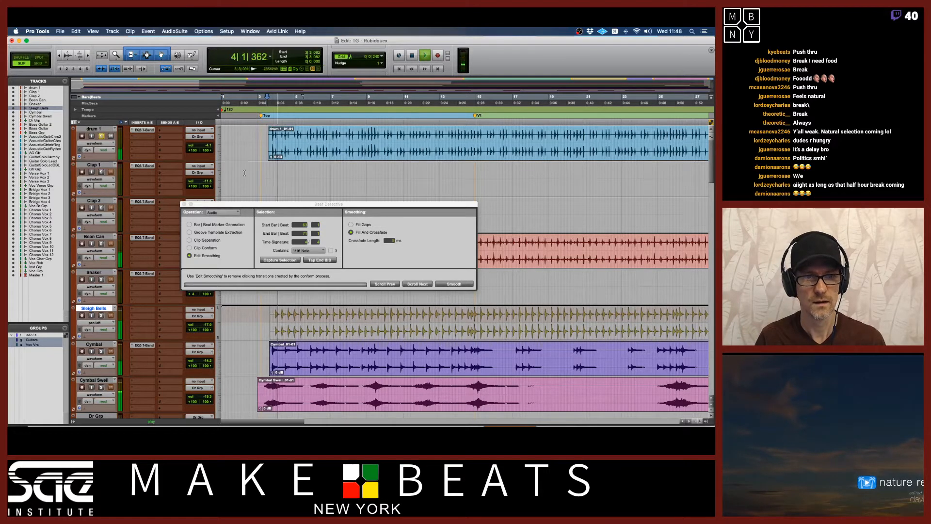
left_click(73, 421)
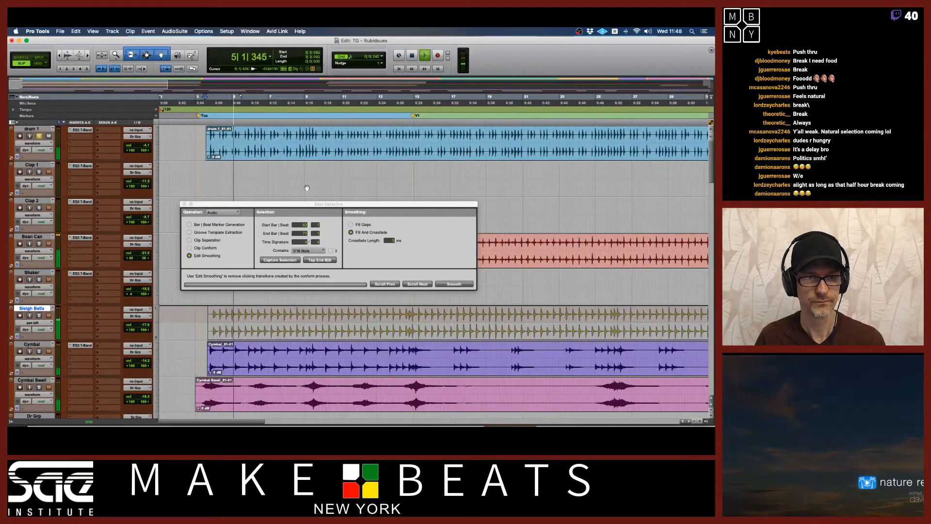
key("space")
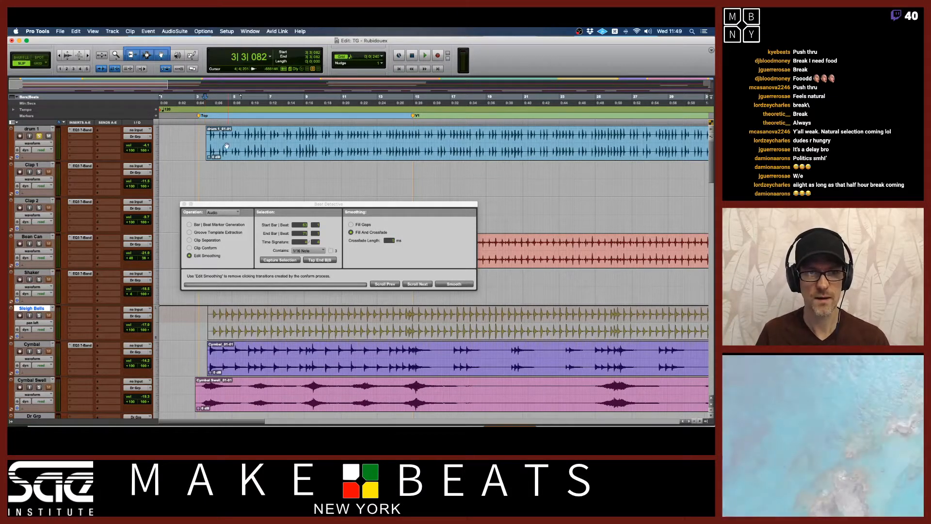
Step: Extend the start of the drum 1 clip back to about 3|1|301
left_click(211, 139)
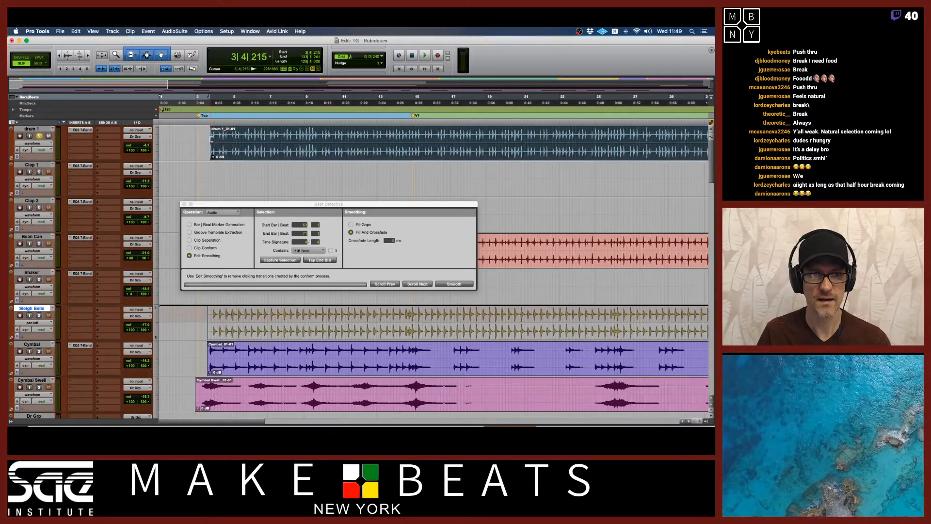
left_click_drag(211, 139, 197, 138)
left_click(206, 140)
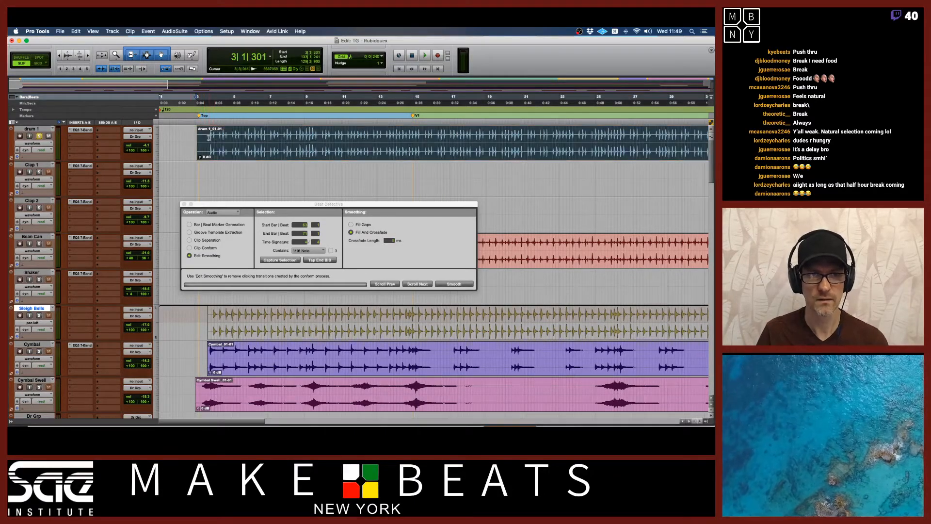
Step: Set the drum 1 track height to jumbo and place the edit cursor at its first hit
left_click(210, 137)
key("super+bracketright")
key("super+bracketright")
left_click(157, 145)
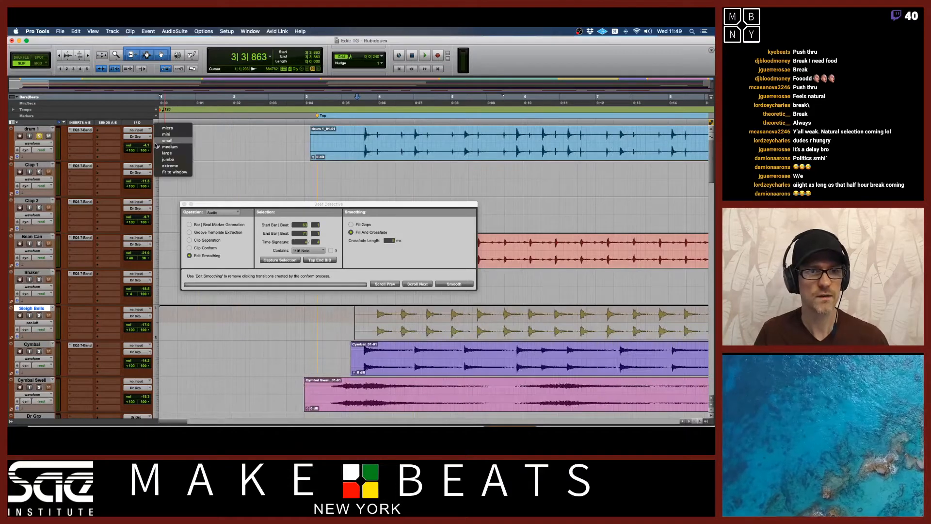
left_click(167, 160)
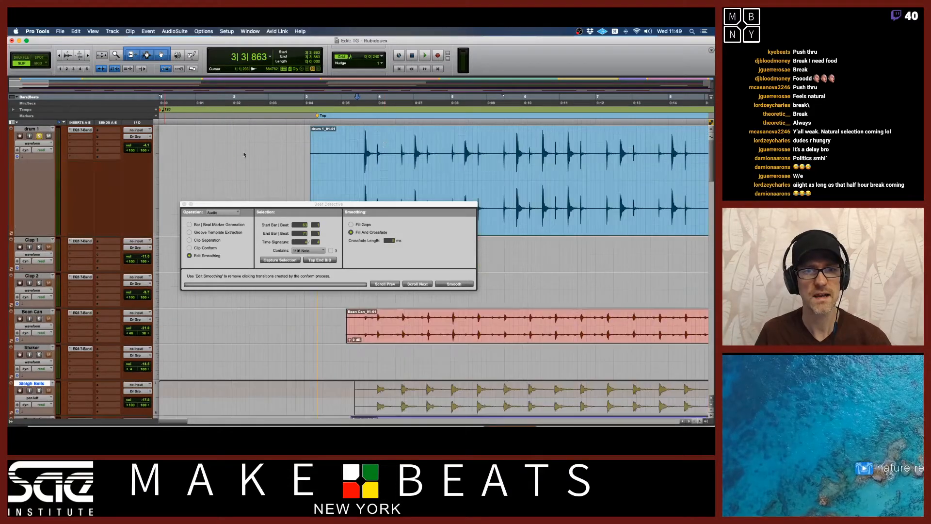
left_click(364, 160)
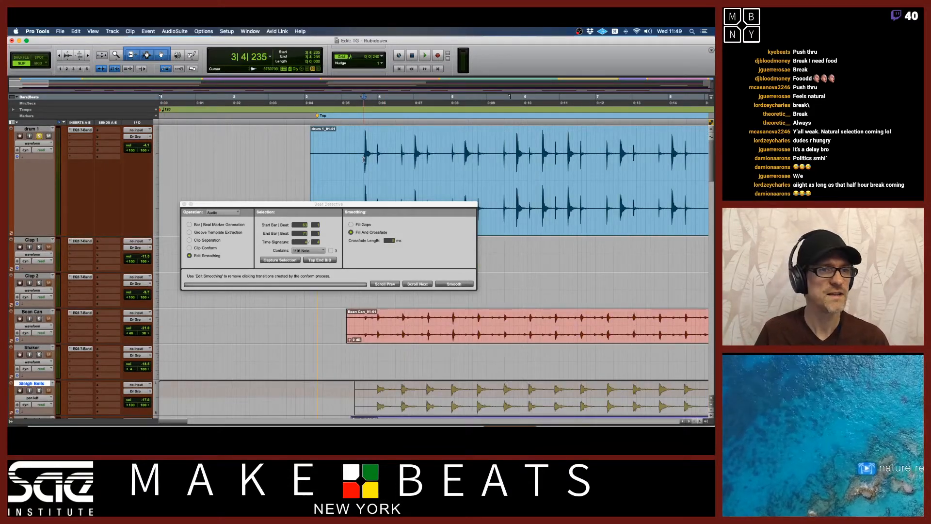
scroll(113, 256, "down", 20)
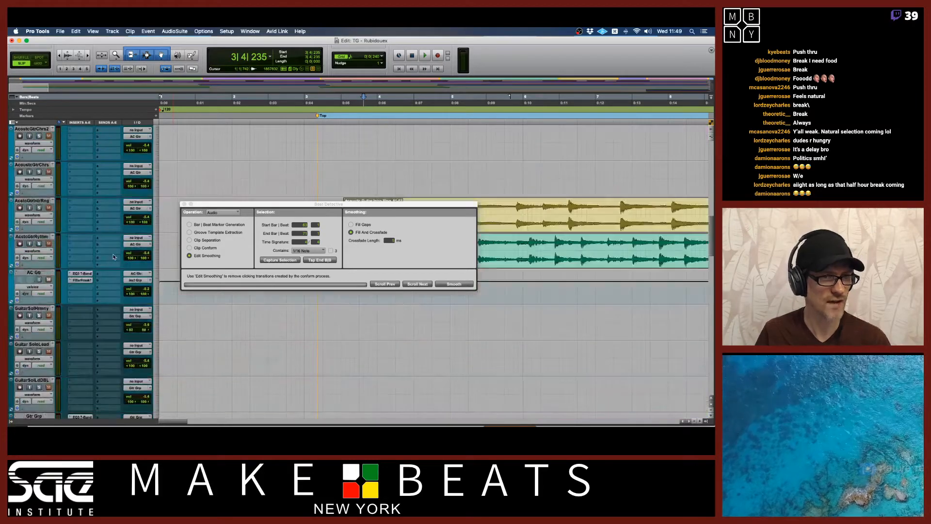
scroll(113, 256, "down", 10)
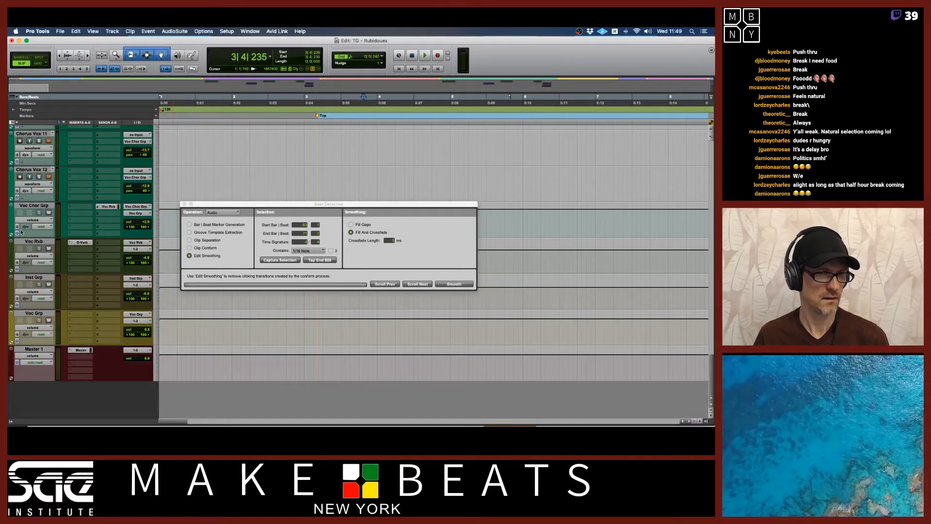
left_click(17, 234)
left_click(72, 237)
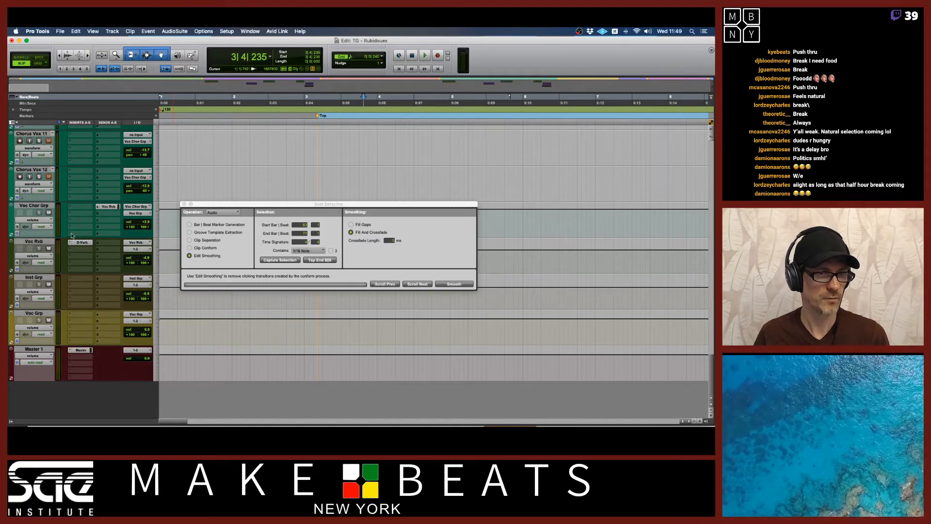
scroll(118, 247, "up", 15)
scroll(118, 248, "up", 15)
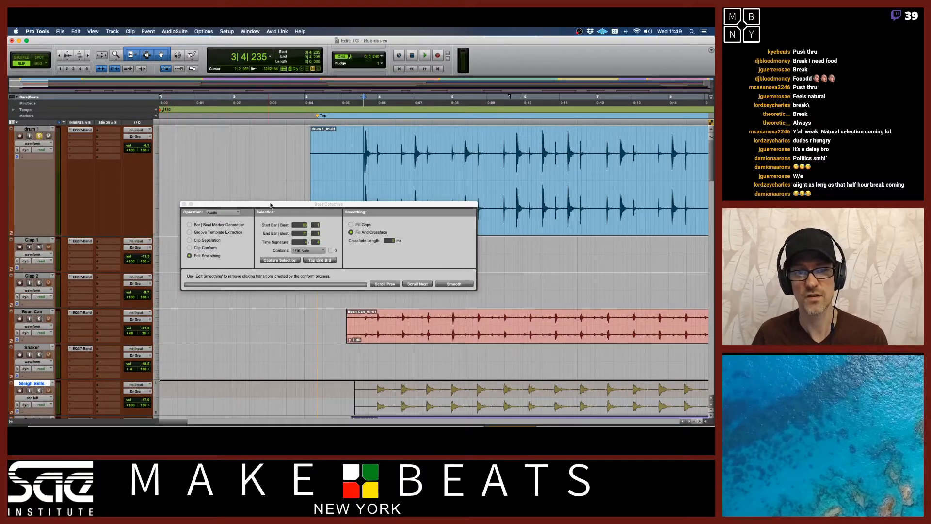
Step: Move the Beat Detective window clear of the drum 1 waveform and audition the drums from their first hit
left_click_drag(270, 205, 235, 215)
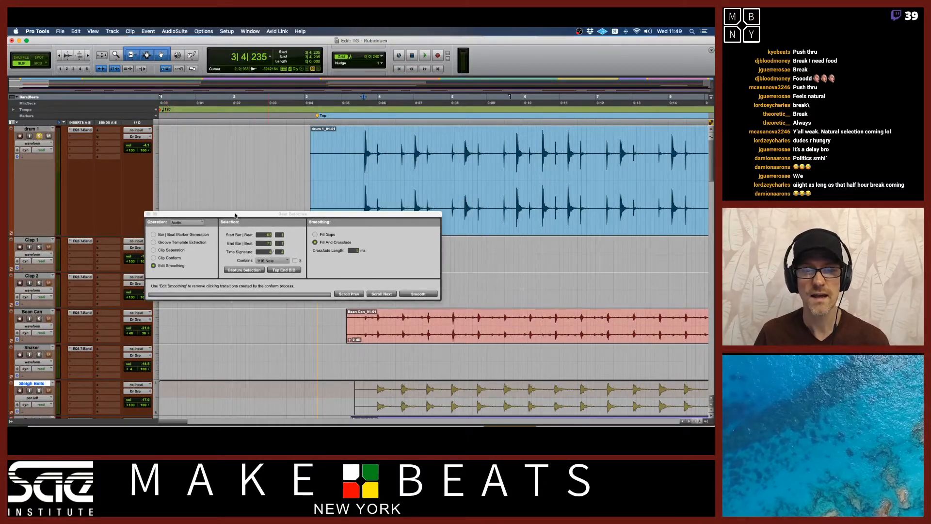
left_click(364, 157)
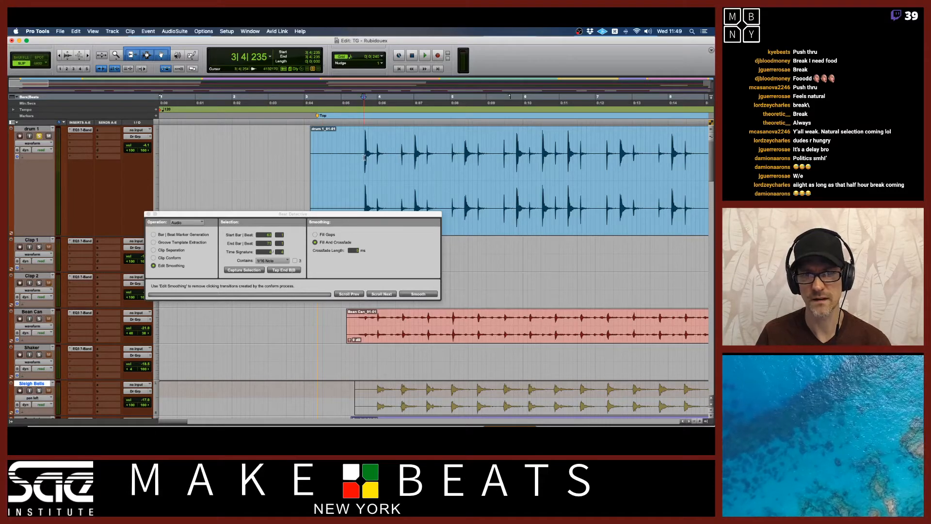
key("space")
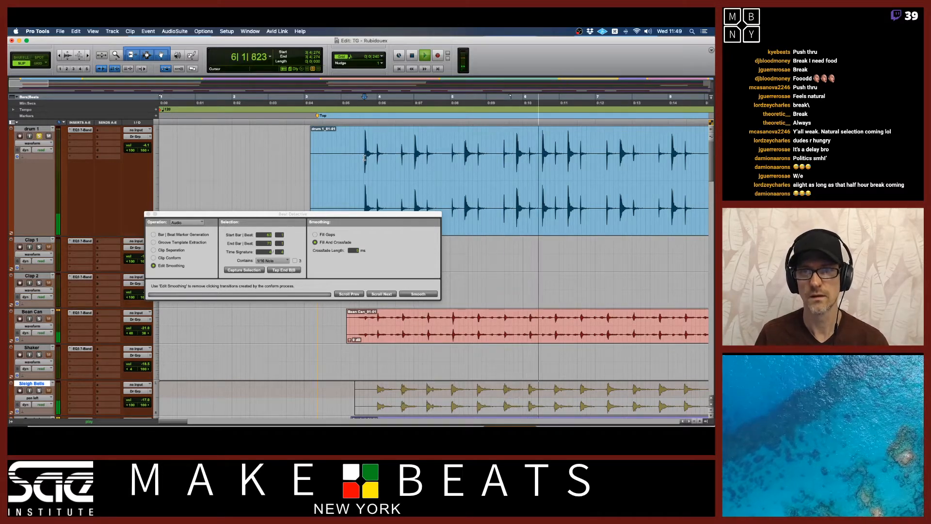
key("space")
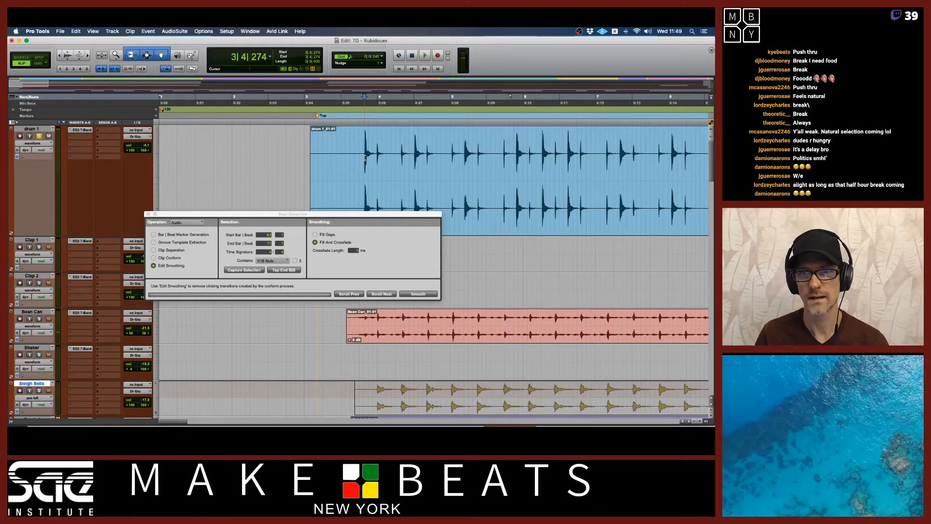
Step: Separate the drum 1 clip exactly at its first transient, at 3|4|305
left_click_drag(364, 158, 567, 147)
key("super+bracketright")
key("super+bracketright")
key("super+bracketright")
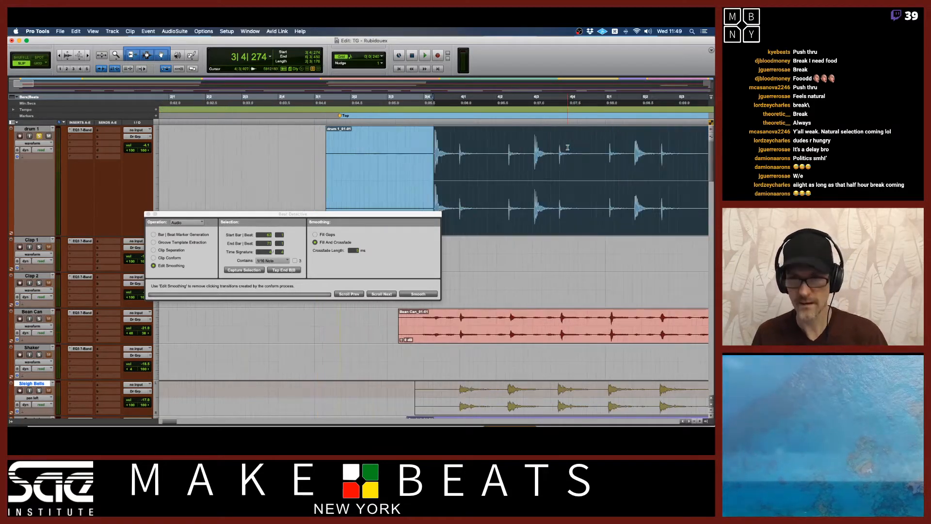
left_click(424, 163)
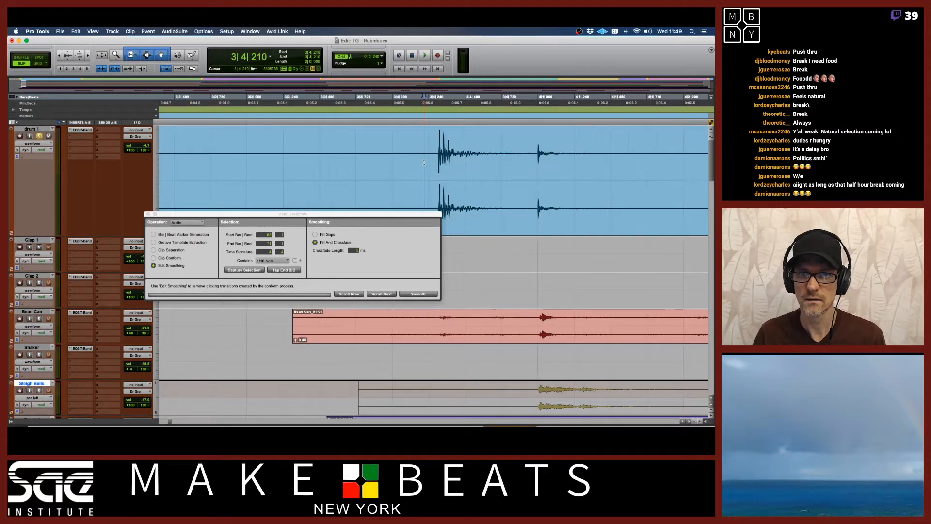
key("Tab")
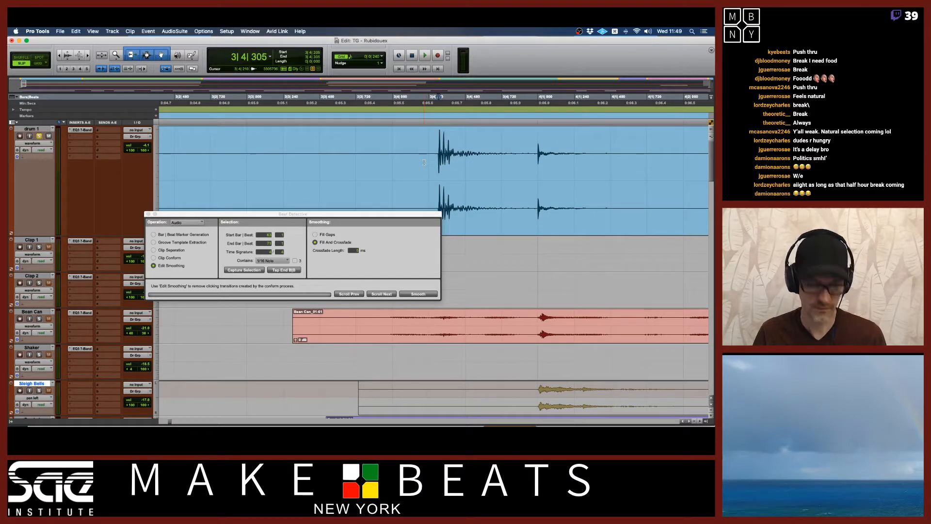
key("super+e")
key("super+bracketleft")
key("super+bracketleft")
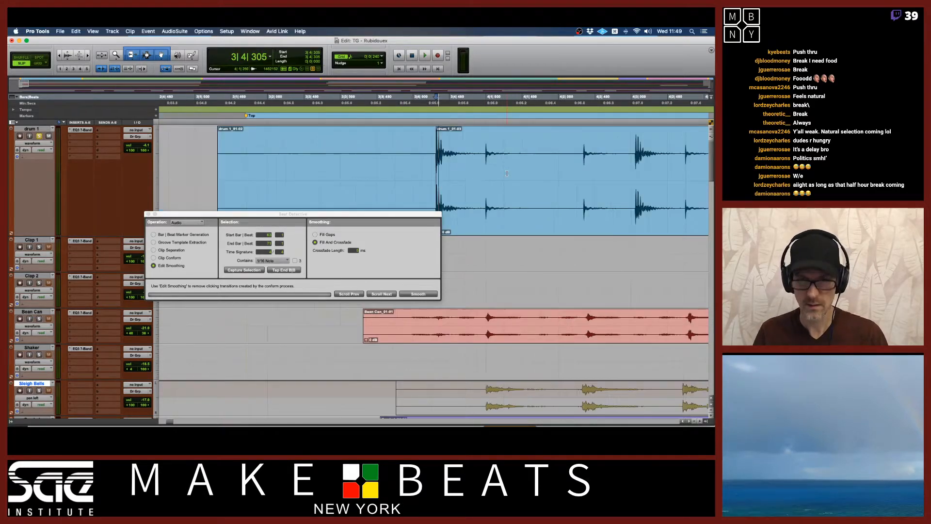
key("super+bracketleft")
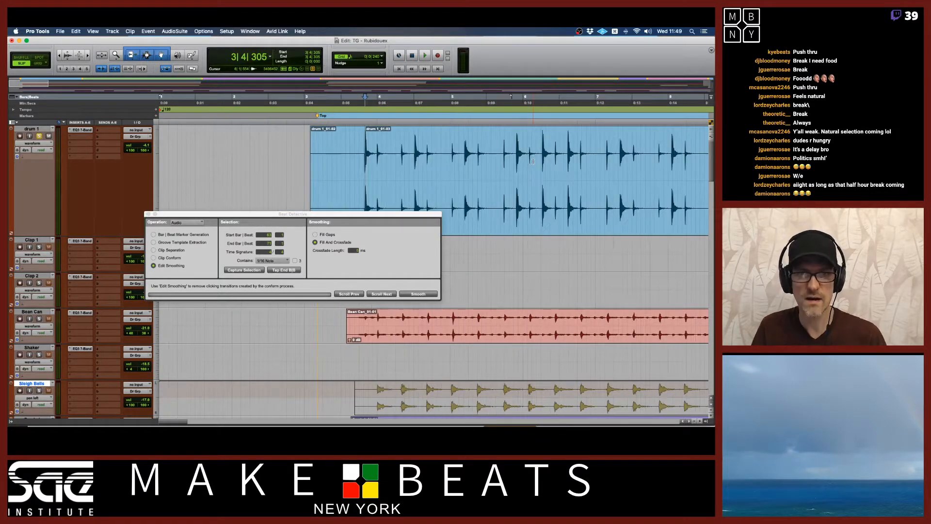
Step: Play the drums from the first hit to find the loop's end and separate the clip at the hit at 6|3|464
key("space")
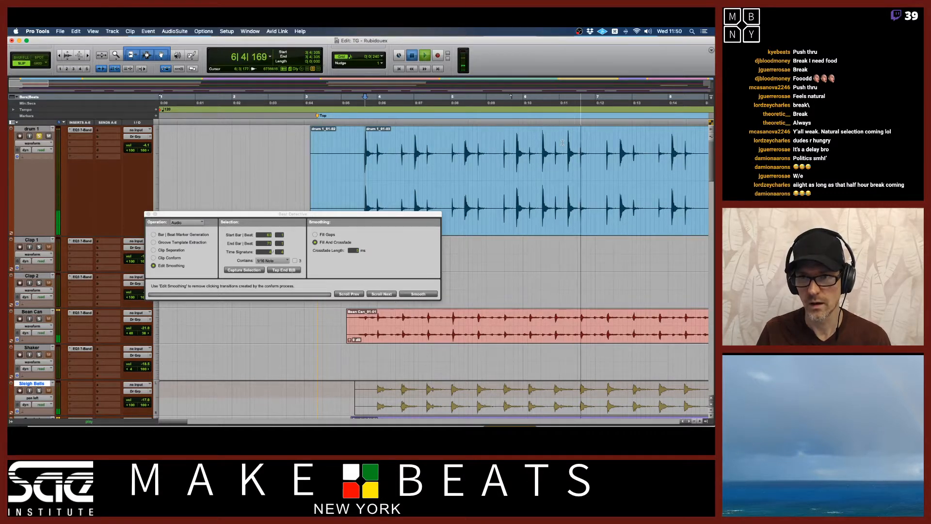
key("space")
key("super+e")
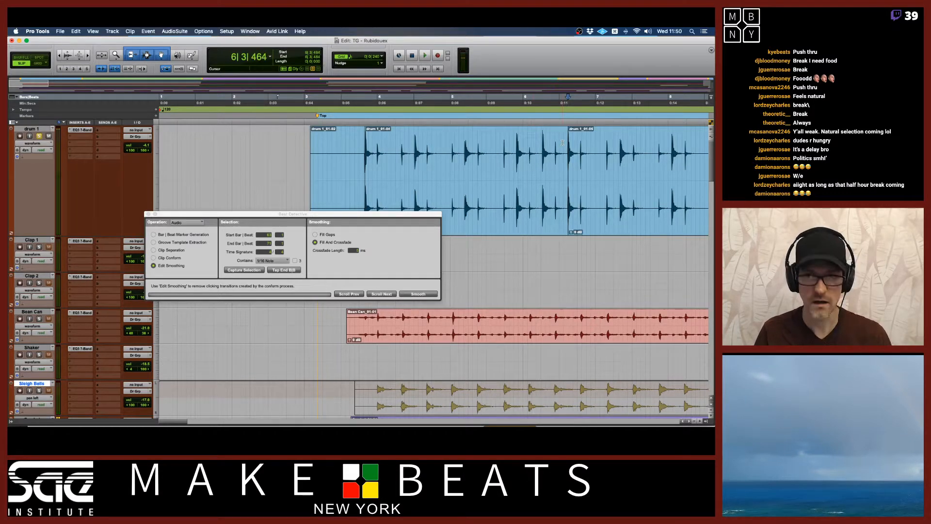
Step: Identify the middle drum 1 clip as two 4/4 bars by adding bar/beat markers at 3|1|000 and 5|1|000
left_click(495, 208)
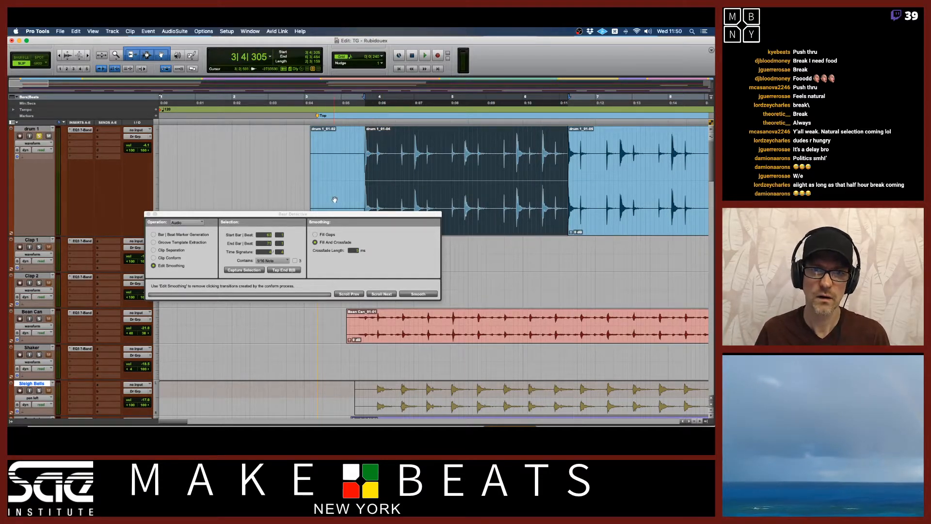
key("super+i")
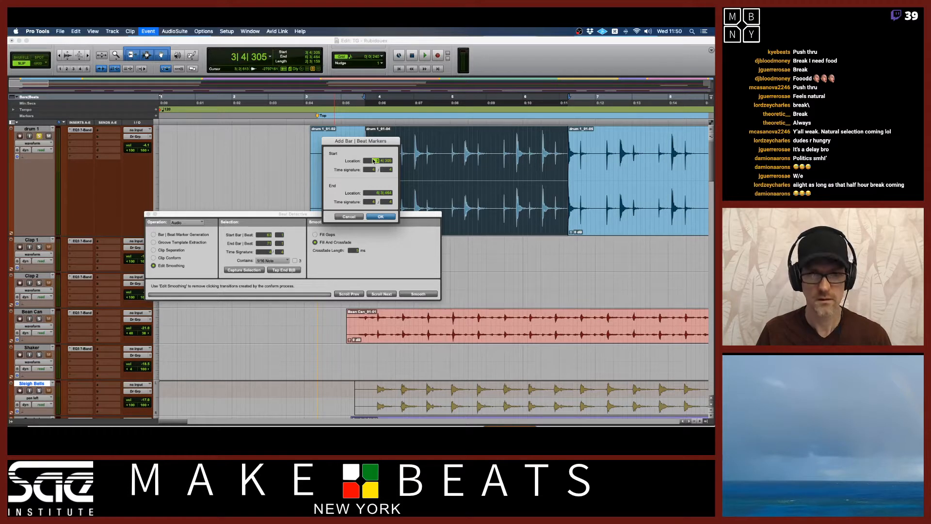
left_click(376, 193)
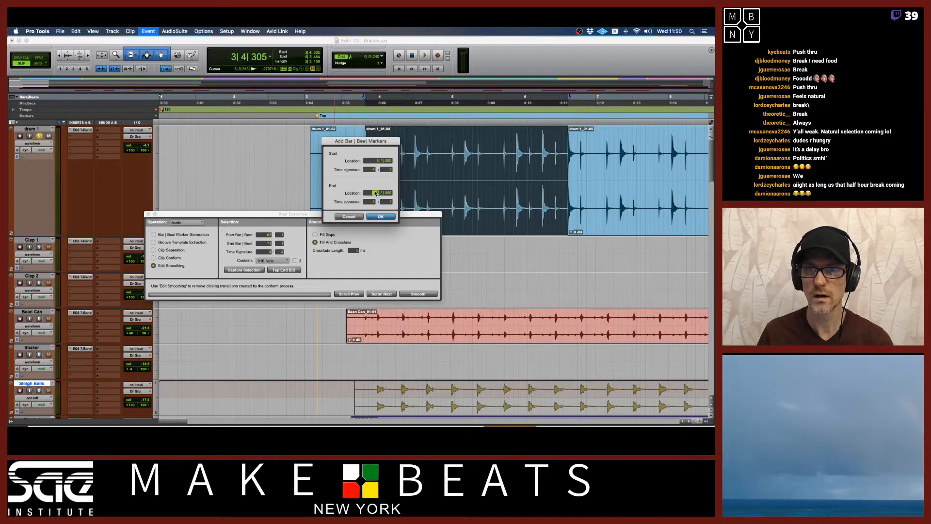
left_click(381, 216)
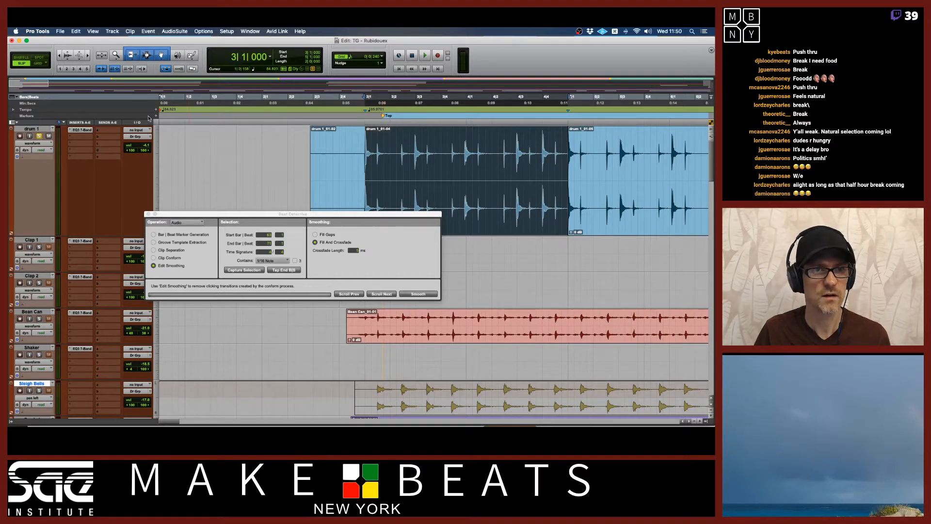
Step: Delete the section markers from the Markers ruler and check the bar/beat marker at the first drum hit
left_click(326, 116)
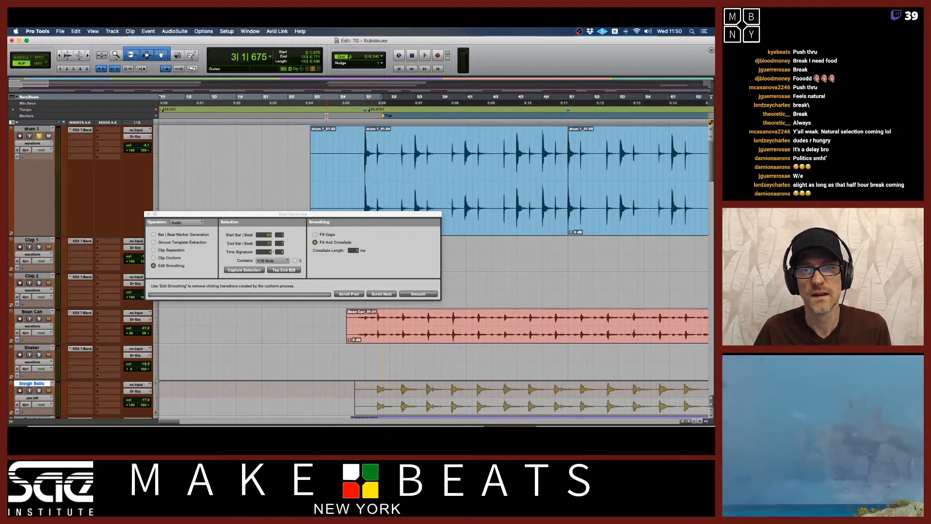
key("Delete")
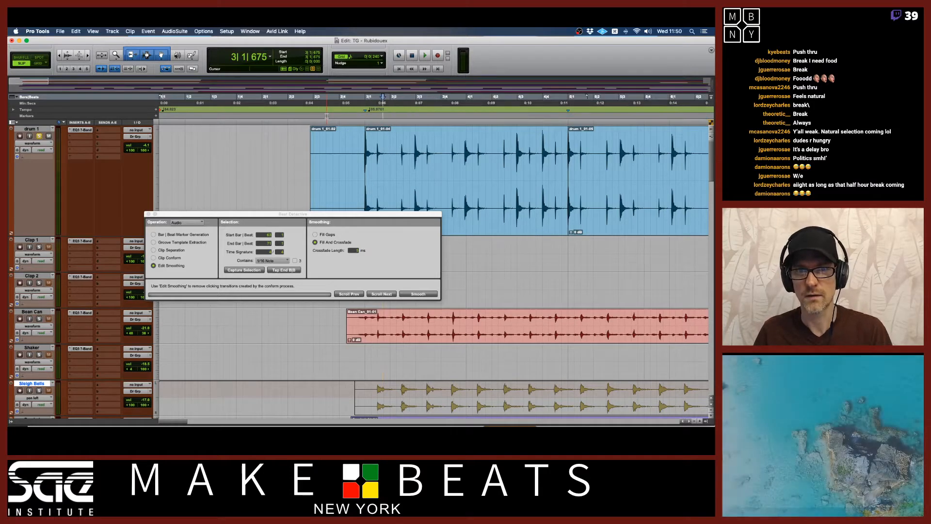
double_click(366, 112)
key("Return")
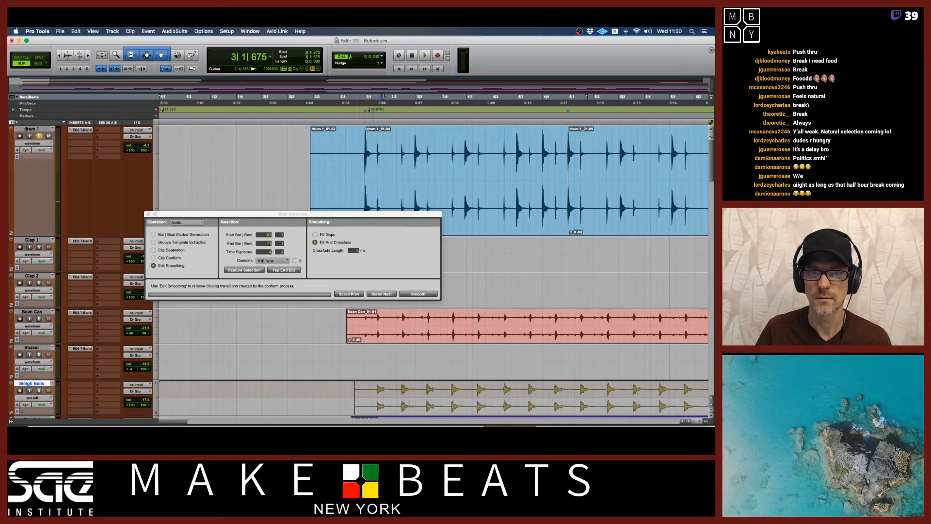
Step: Play briefly from the first drum hit with drum 1 soloed, and replay the passage with the other tracks audible
key("space")
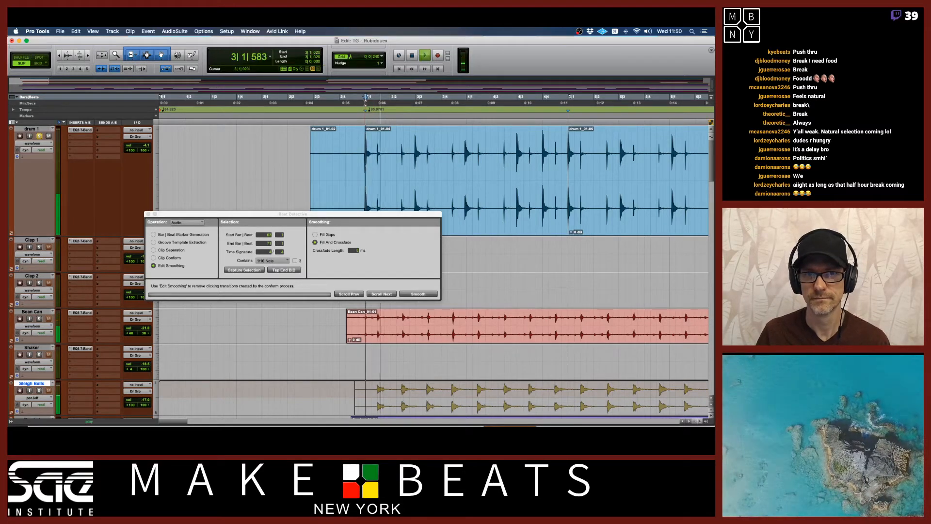
key("space")
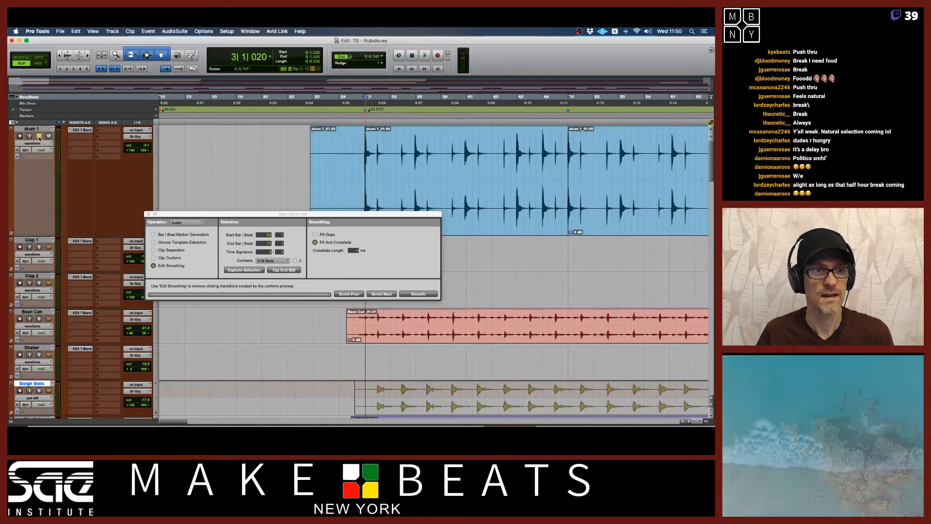
left_click(39, 136)
key("space")
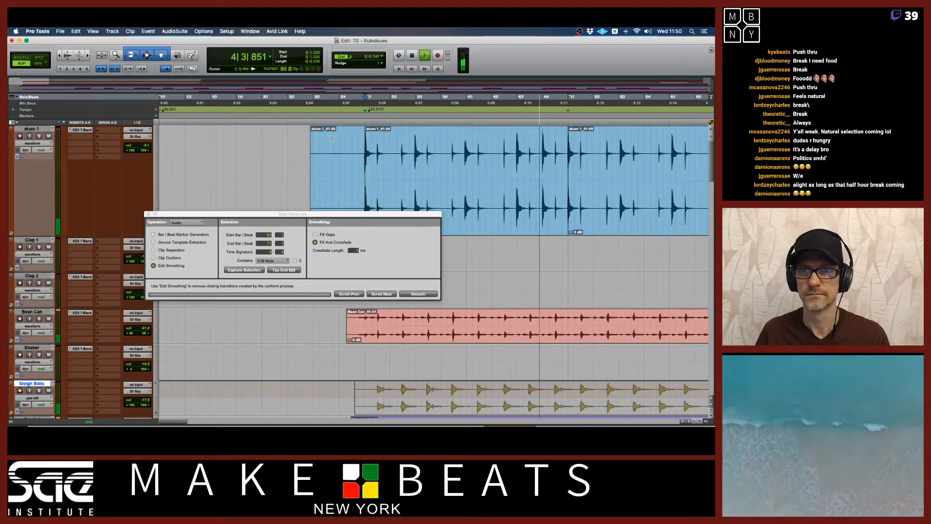
key("space")
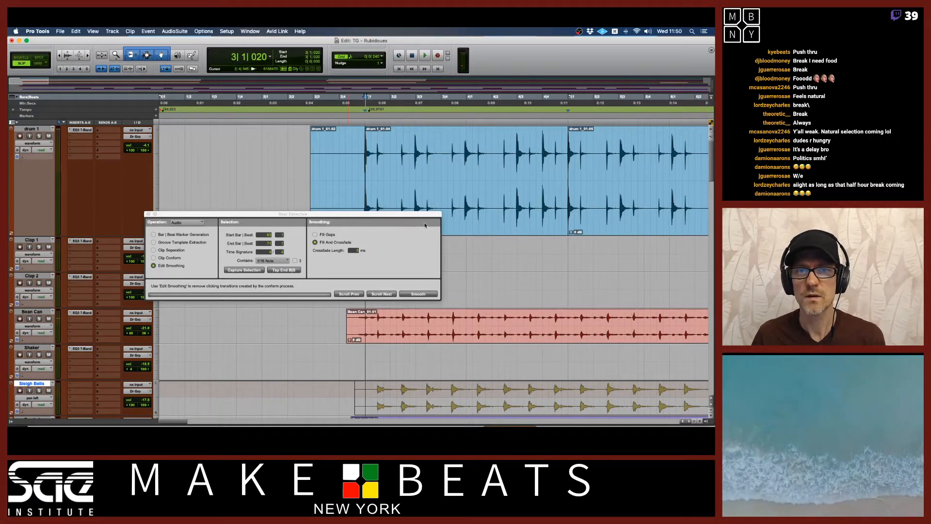
Step: Move the Beat Detective window clear of the drum 1 waveform and select the drum 1 clip that starts at 5|1|000
left_click_drag(417, 217, 602, 249)
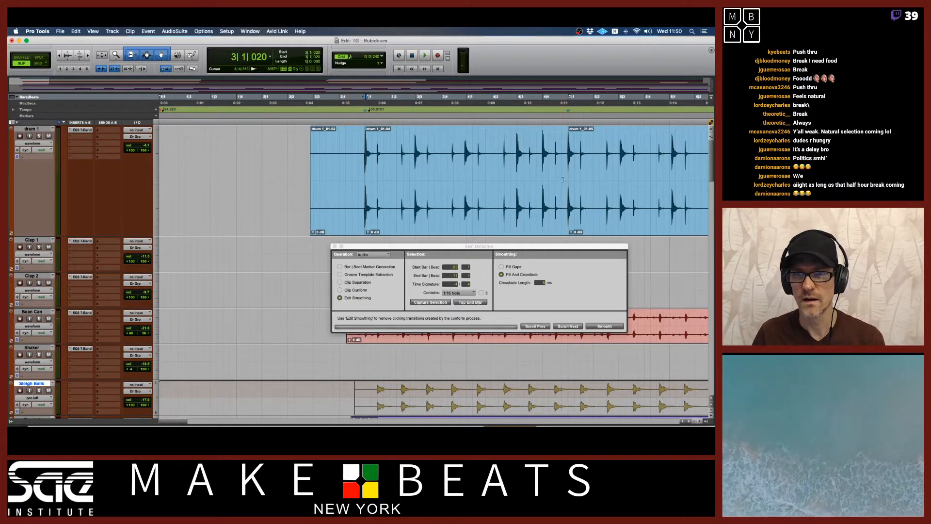
scroll(563, 178, "right", 1)
scroll(563, 178, "right", 2)
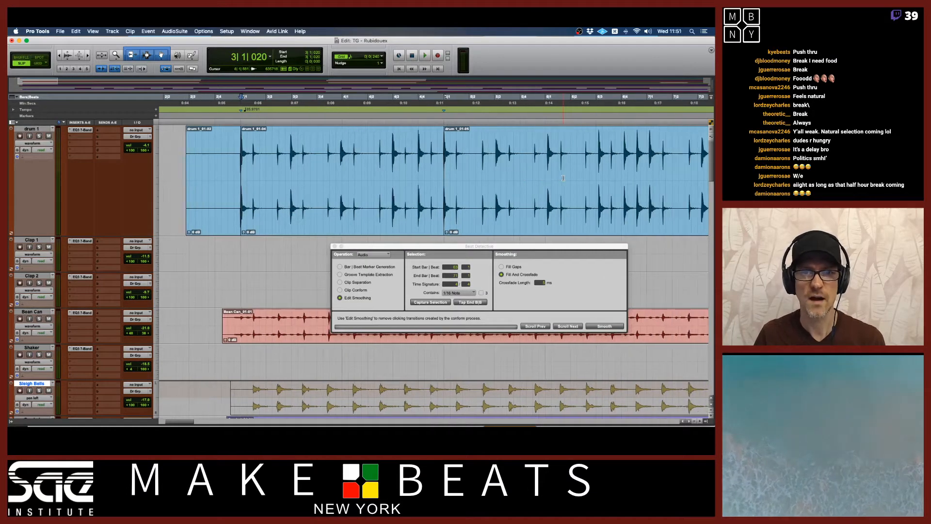
scroll(419, 116, "right", 2)
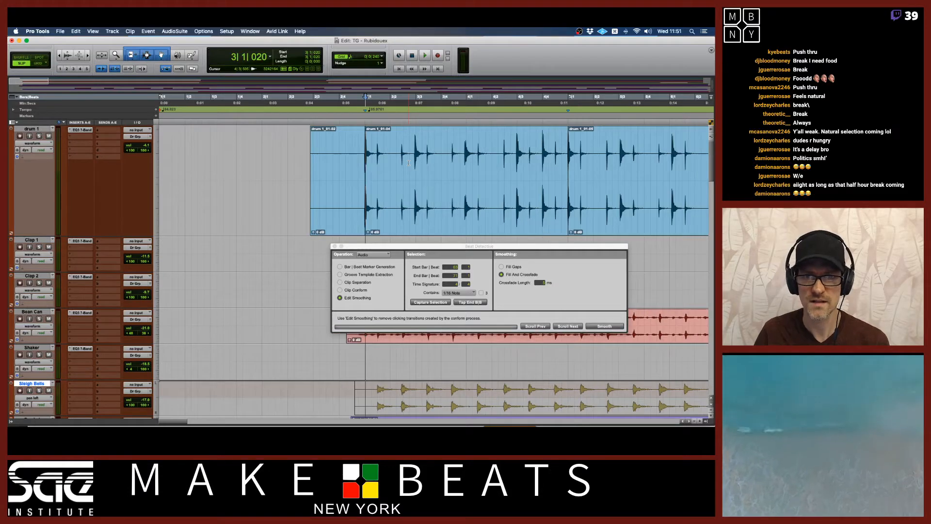
scroll(323, 195, "left", 1)
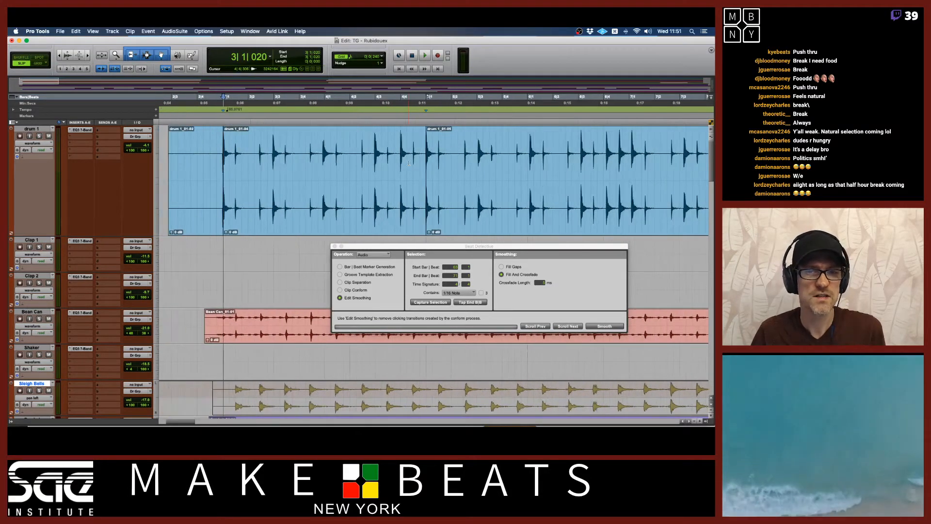
left_click(323, 196)
left_click(438, 215)
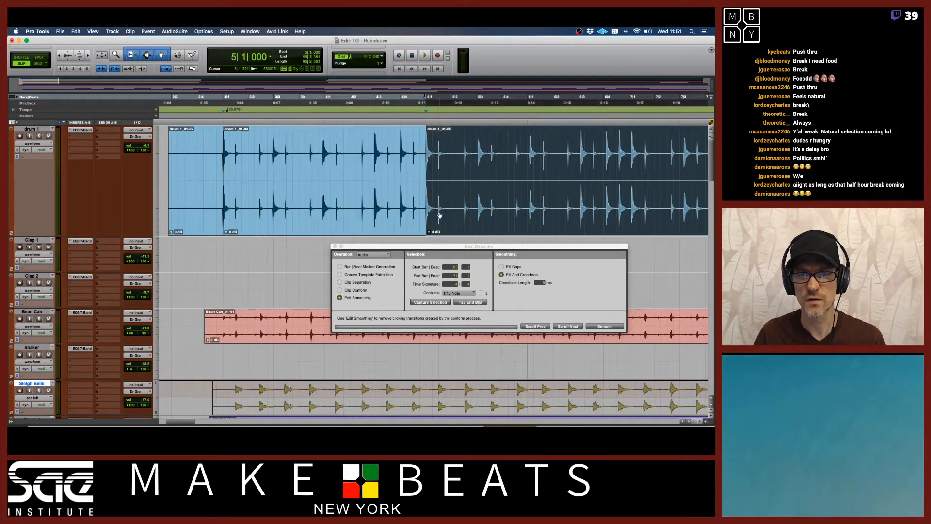
Step: Play the drums from bar 5 to find the end of the two-bar phrase and separate the clip at the hit at 7|1|105
scroll(236, 157, "right", 3)
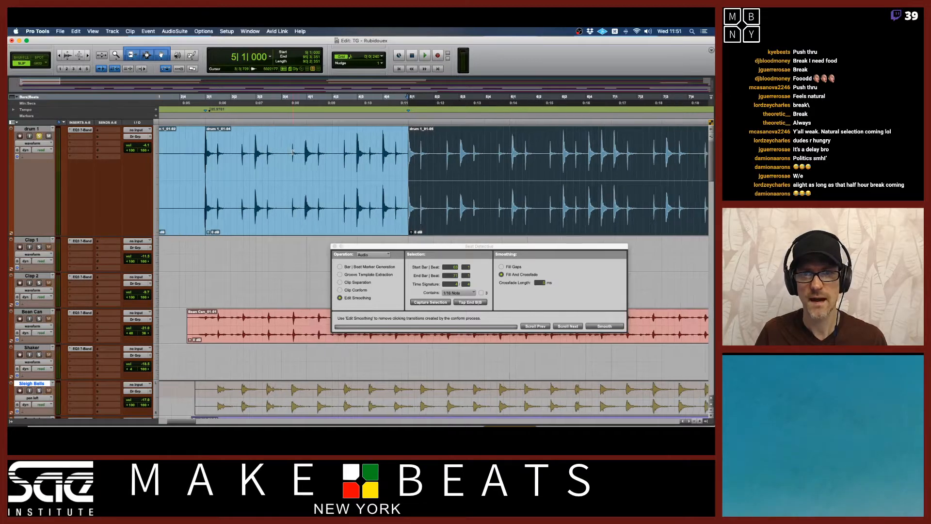
key("space")
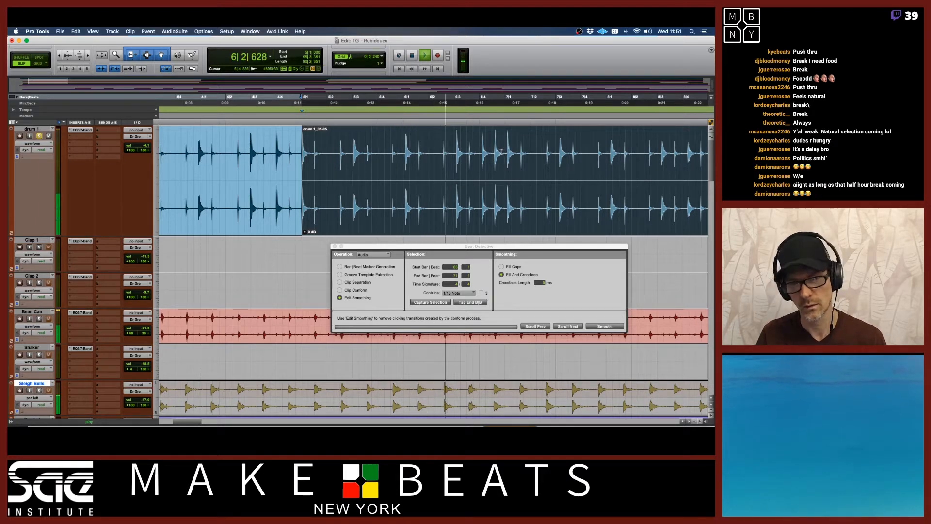
key("space")
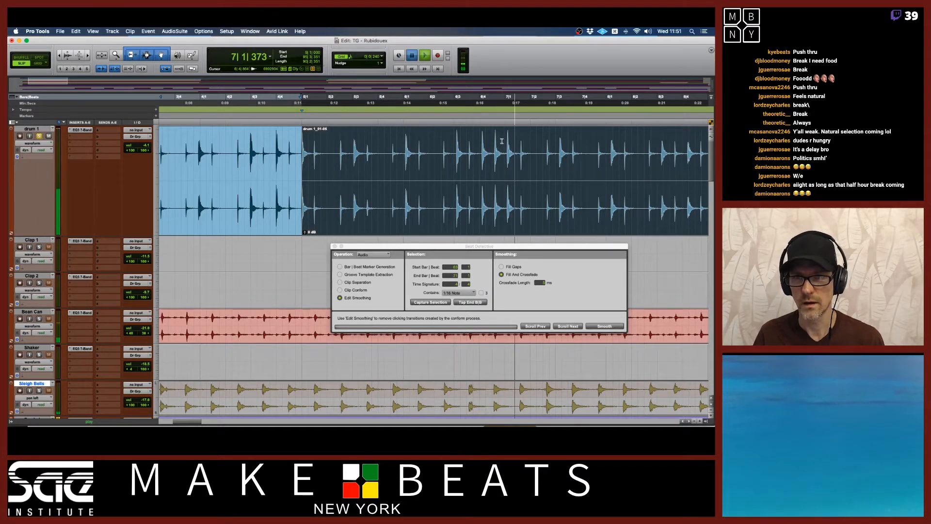
left_click(503, 144)
key("Tab")
key("b")
Step: Separate the remaining drum 1 clip exactly at the transient just after the start of bar 9
scroll(530, 160, "right", 5)
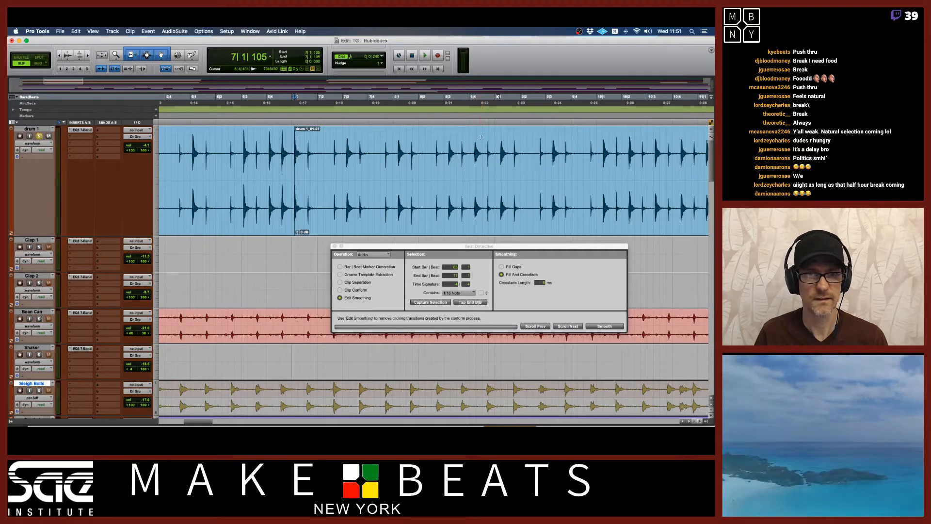
scroll(491, 138, "left", 3)
key("r")
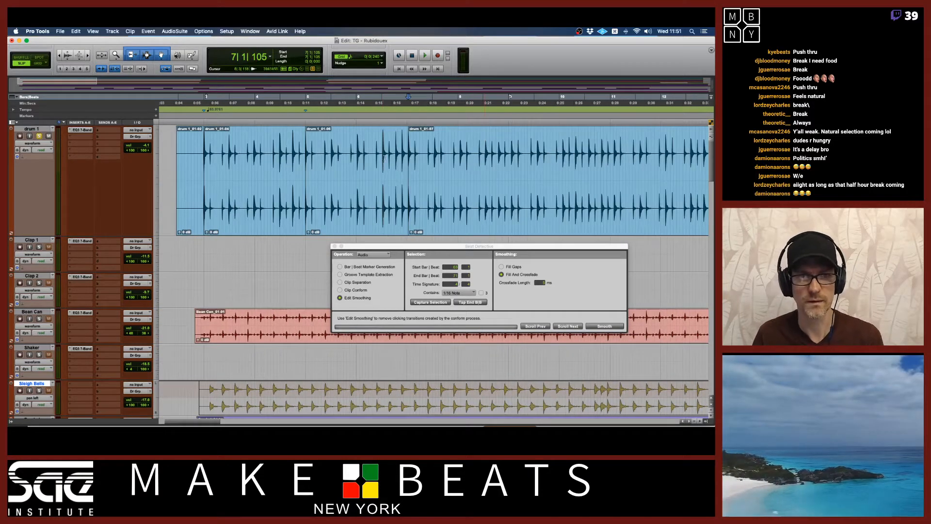
left_click(508, 143)
key("Tab")
key("b")
Step: Play on from the bar 9 cut and separate drum 1 at the phrase-starting hits at 11|1|327, 13|1|411 and 15|1|484
key("space")
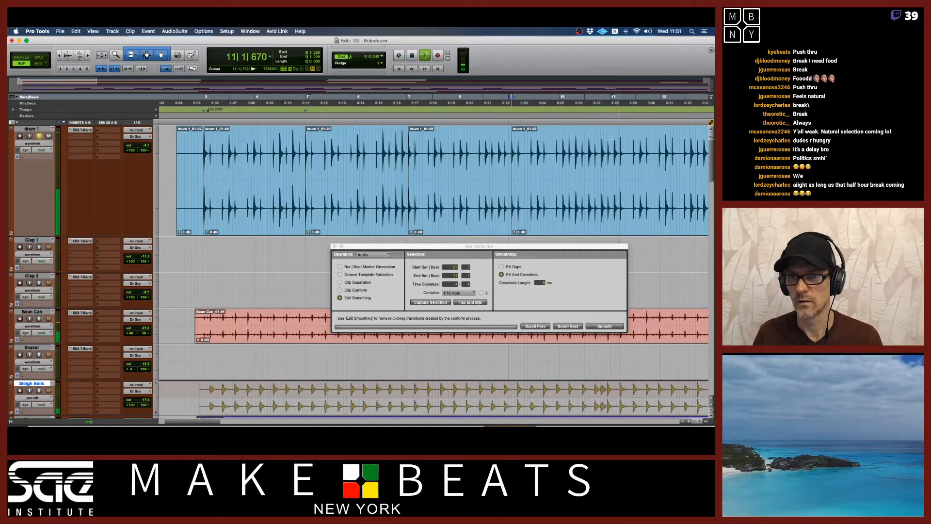
key("space")
left_click(612, 138)
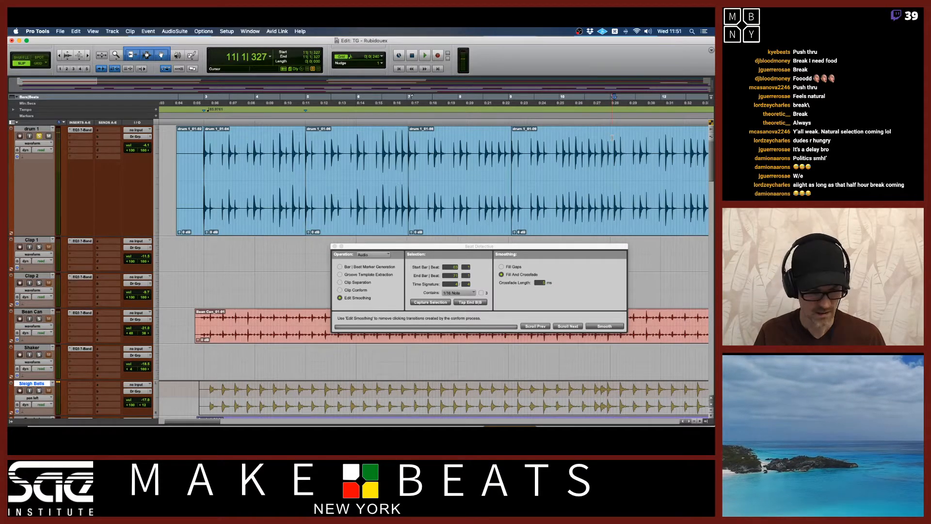
scroll(618, 155, "right", 5)
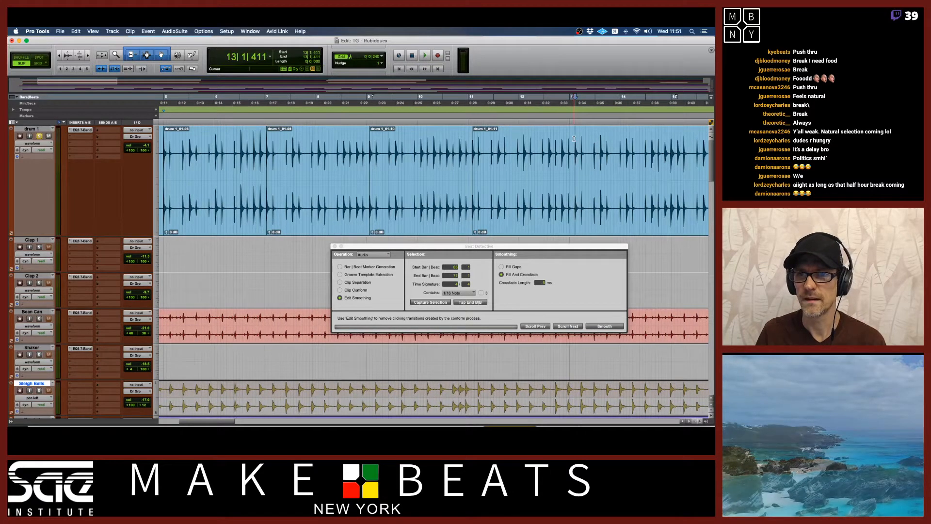
scroll(574, 139, "right", 5)
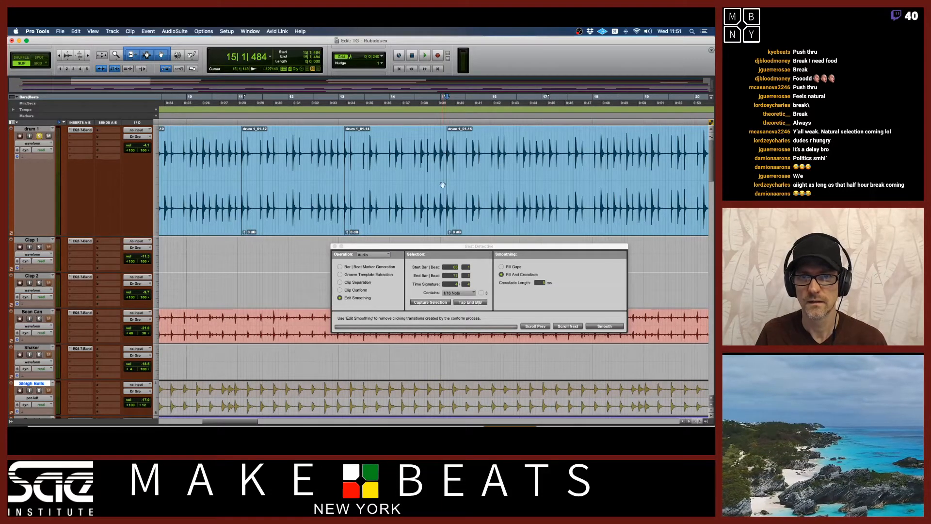
Step: Play the clip that starts near bar 15 and separate drum 1 at the hits at 17|1|596 and 19|1|634
left_click(457, 215)
key("space")
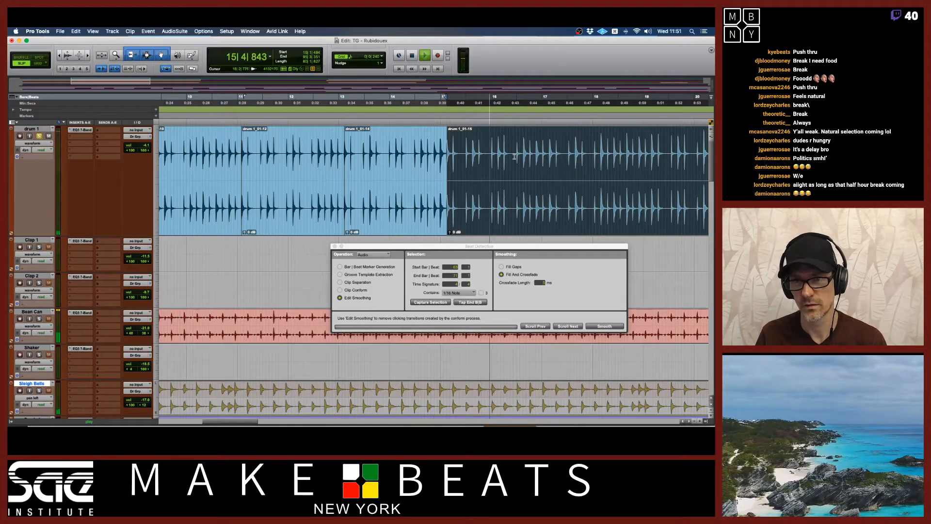
left_click(545, 135)
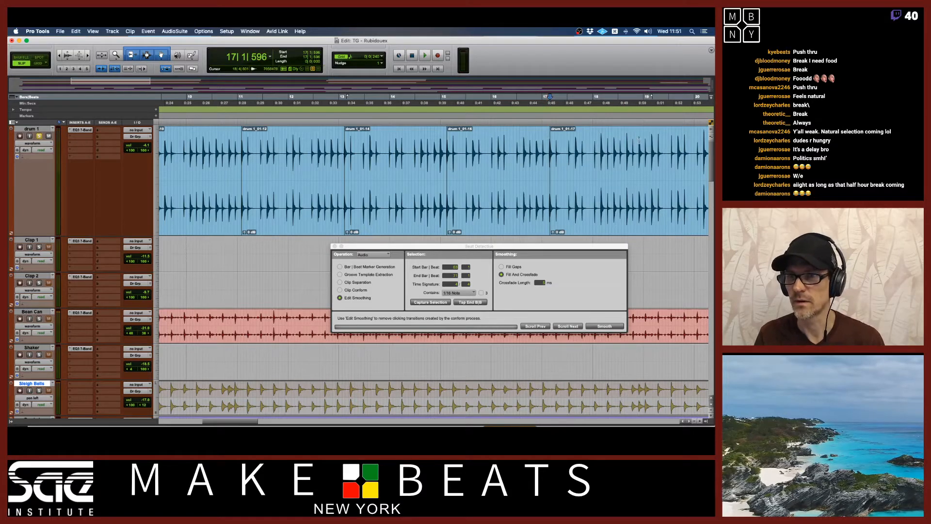
scroll(639, 140, "right", 5)
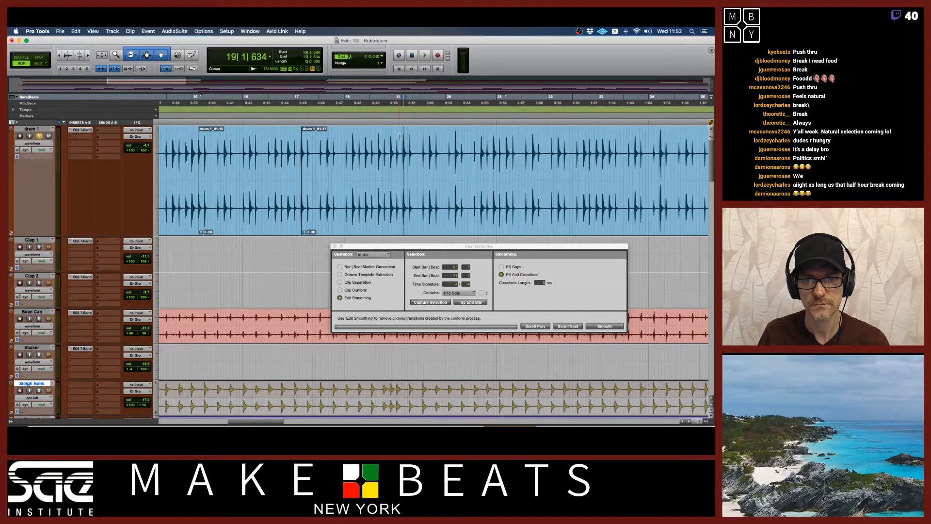
key("F12")
key("Return")
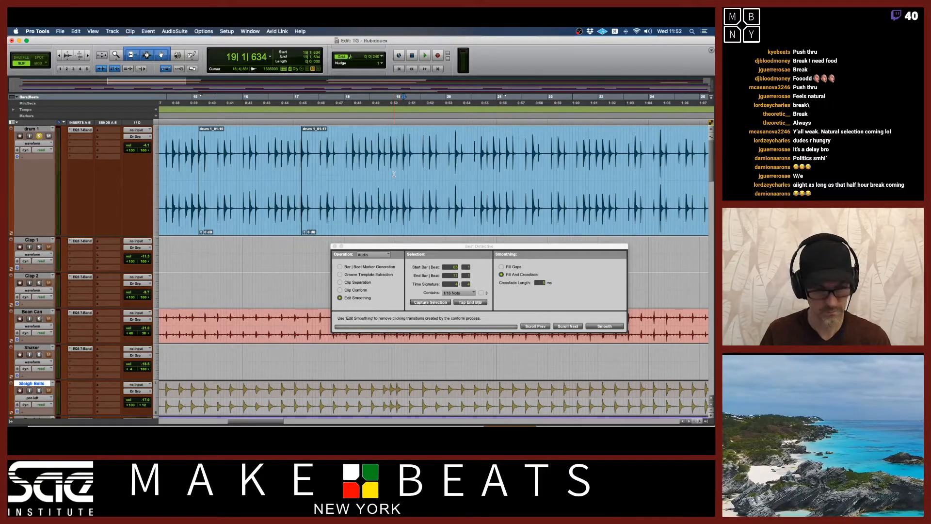
key("b")
Step: Play on from the bar 19 cut and separate drum 1 at the phrase-starting transients in bars 21 and 23
key("space")
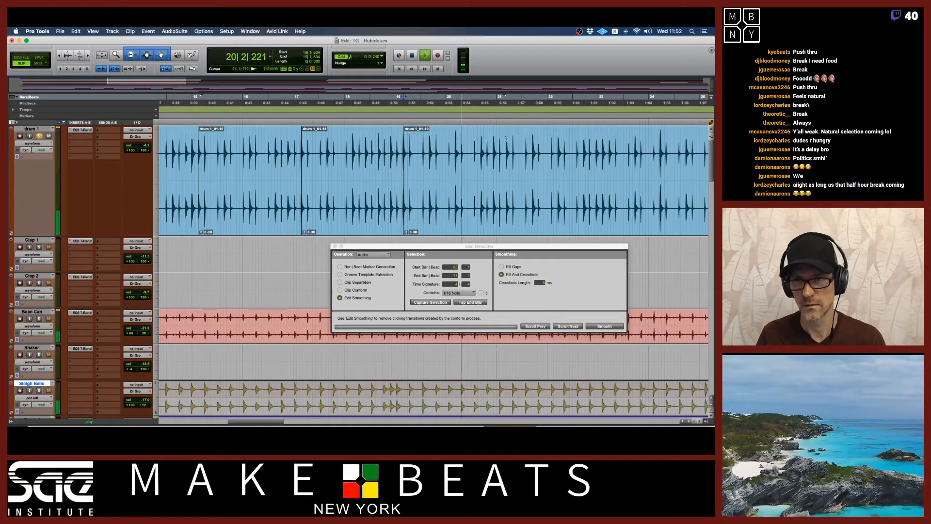
key("b")
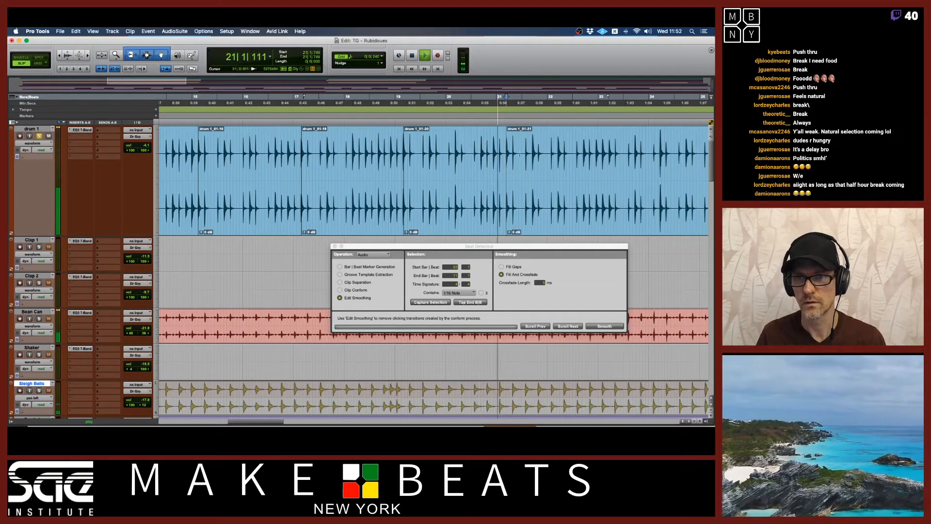
left_click(604, 145)
key("Tab")
key("b")
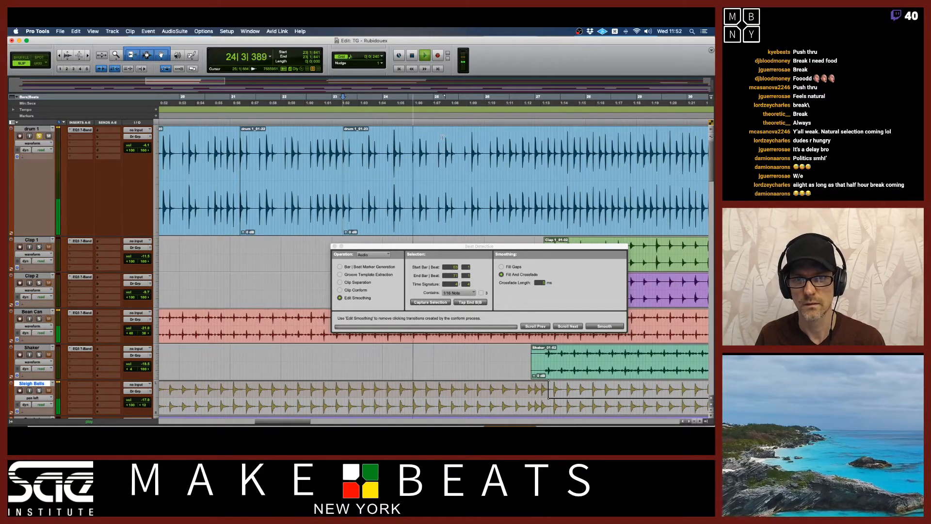
Step: Separate drum 1 at the phrase-starting transients in bars 25 and 27 while playback runs
key("super+e")
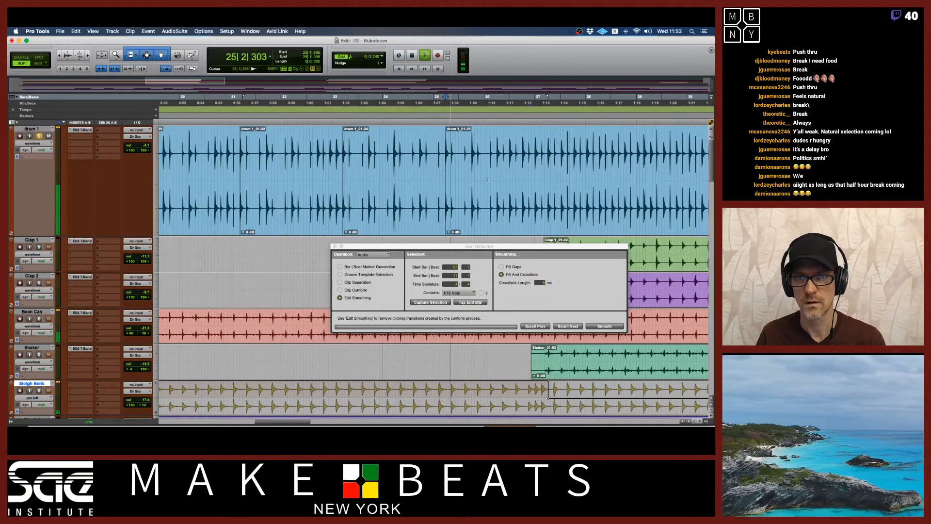
left_click(544, 141)
key("Tab")
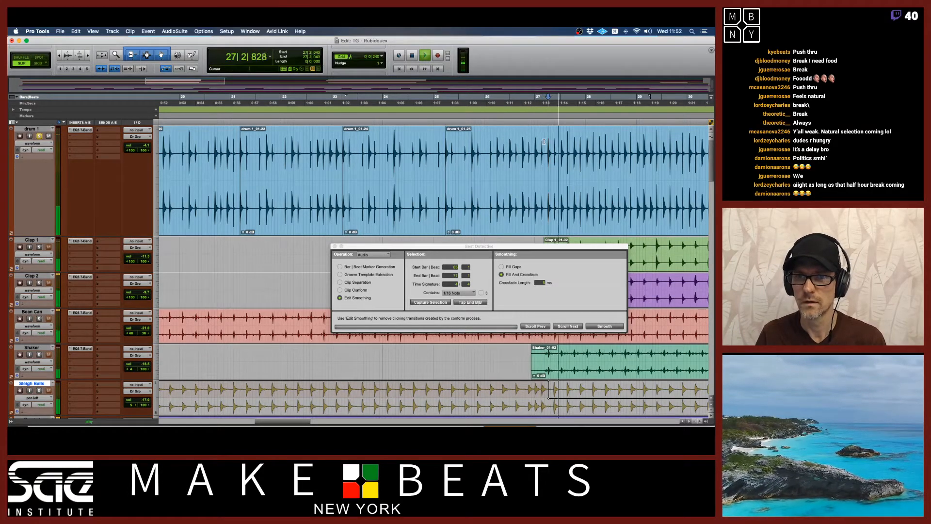
key("super+e")
scroll(557, 182, "right", 5)
scroll(557, 183, "right", 2)
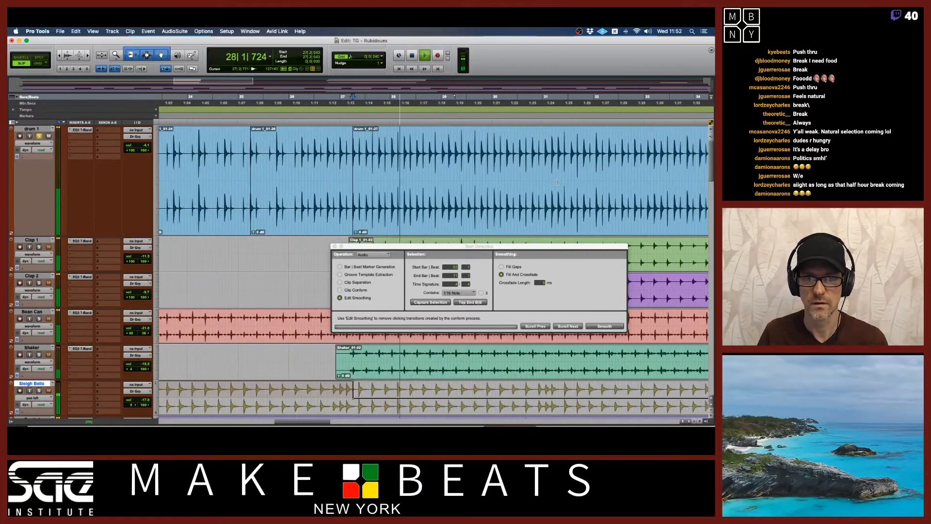
Step: Separate drum 1 at the phrase-starting transients in bars 29 and 31 while listening along
left_click(458, 136)
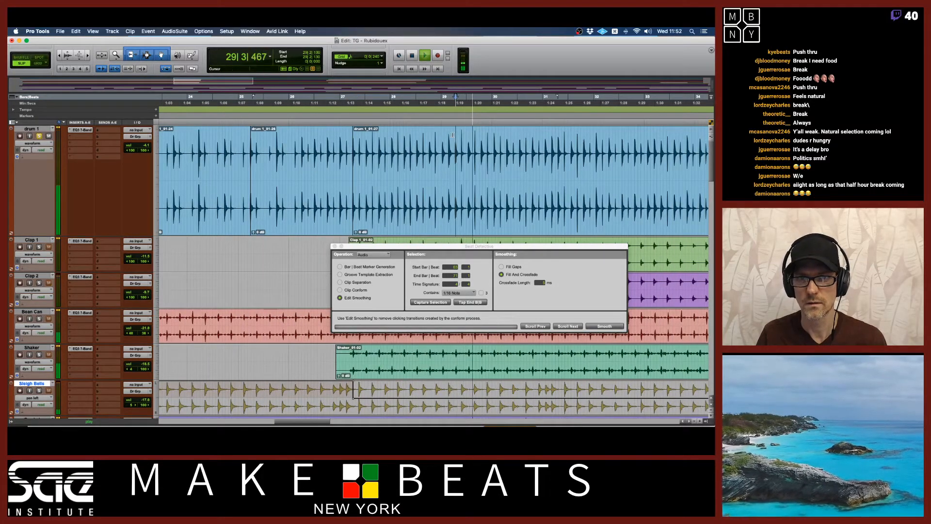
key("super+e")
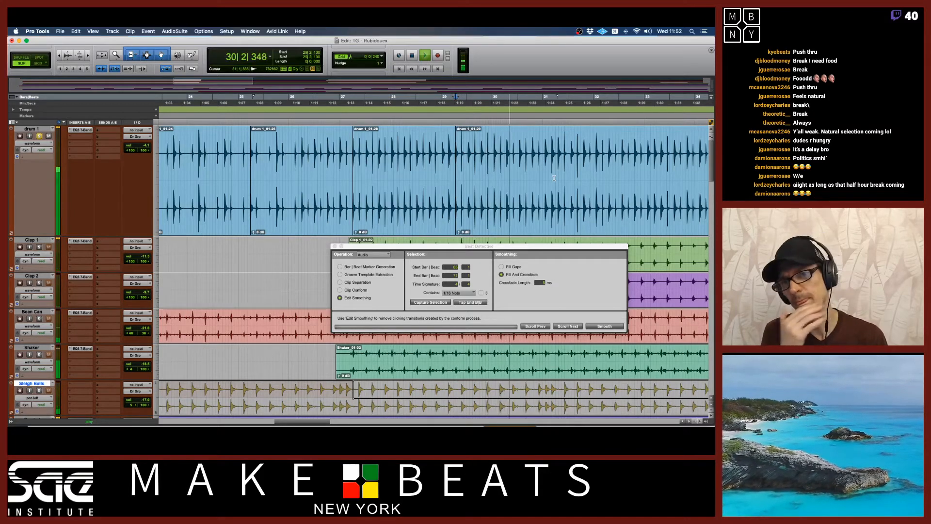
left_click(558, 138)
key("super+e")
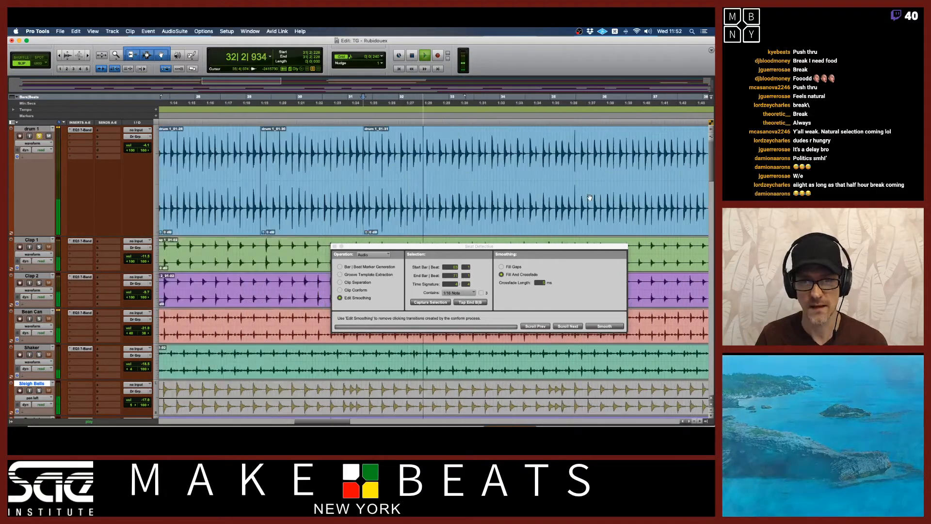
Step: Continue the two-bar cuts by separating drum 1 at the phrase-starting transients in bars 33 and 35
left_click(466, 134)
key("super+e")
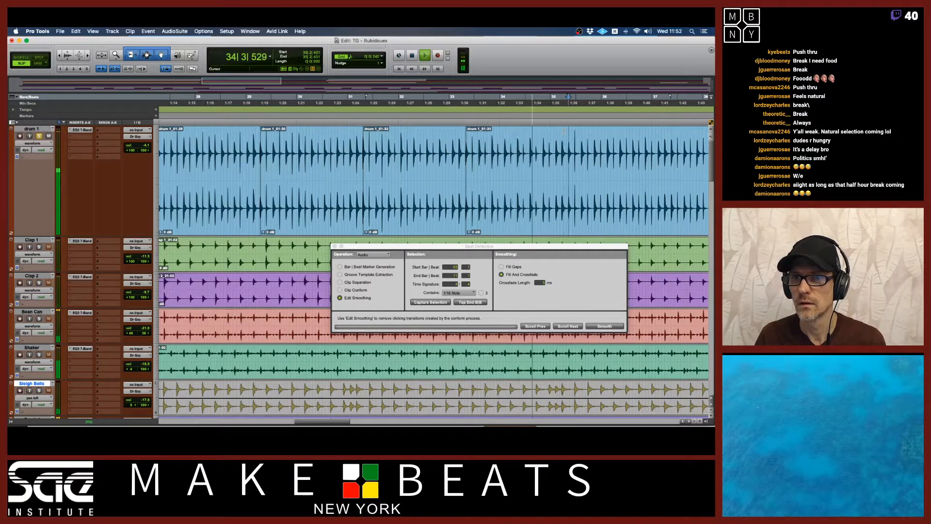
key("super+e")
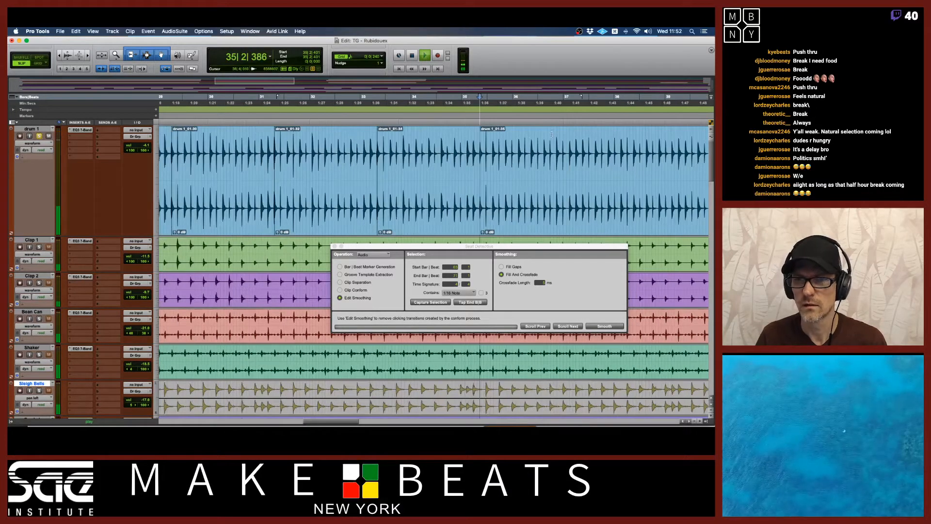
Step: Separate drum 1 at the phrase-starting transients in bars 37 and 39 during playback
left_click(579, 133)
key("super+e")
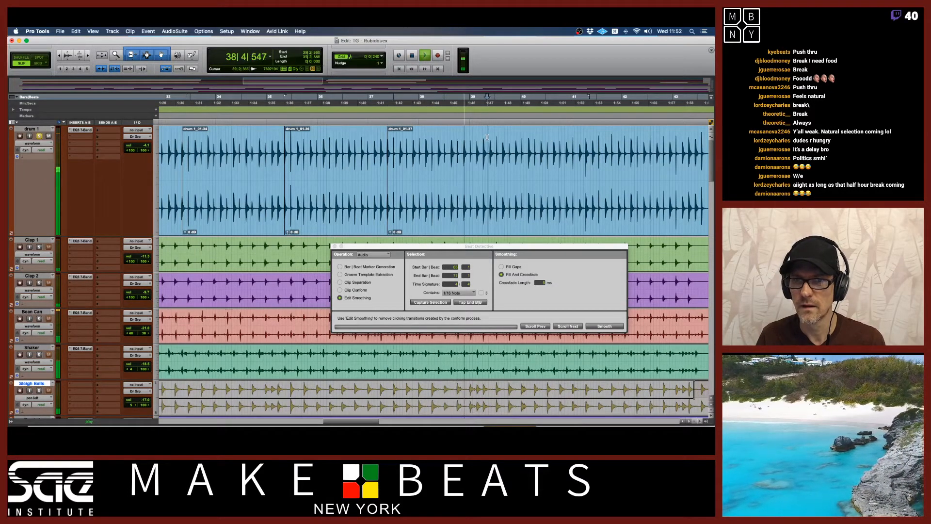
key("super+e")
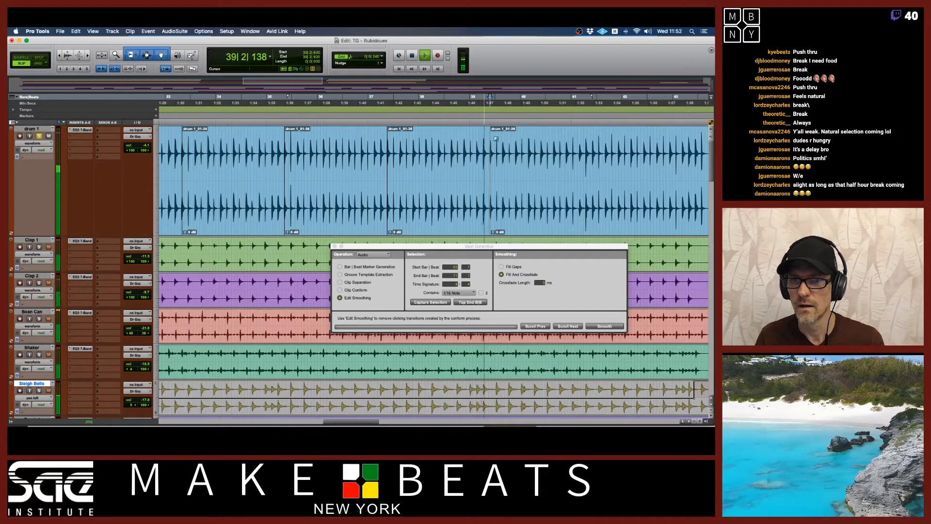
Step: Separate drum 1 at the phrase-starting transients in bars 41 and 43 while playback runs
left_click(592, 138)
key("super+e")
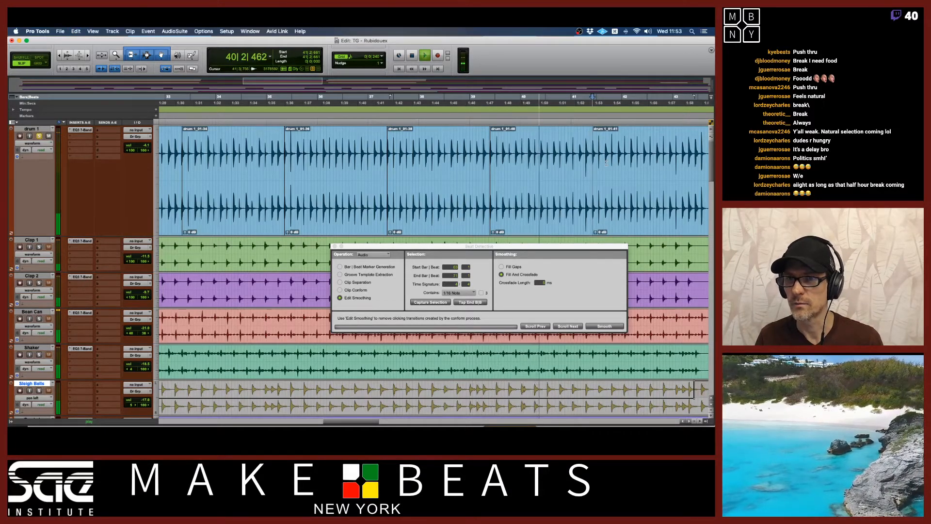
scroll(588, 136, "right", 5)
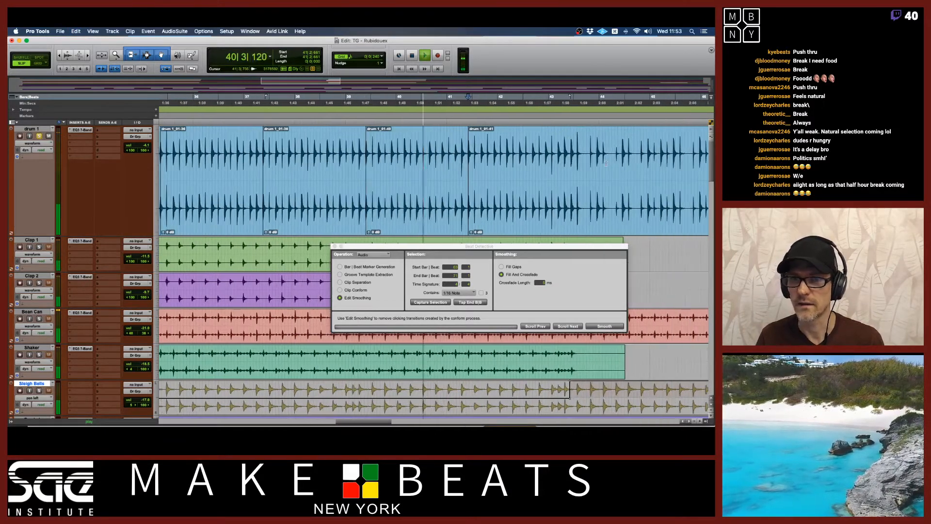
left_click(568, 140)
left_click(572, 141)
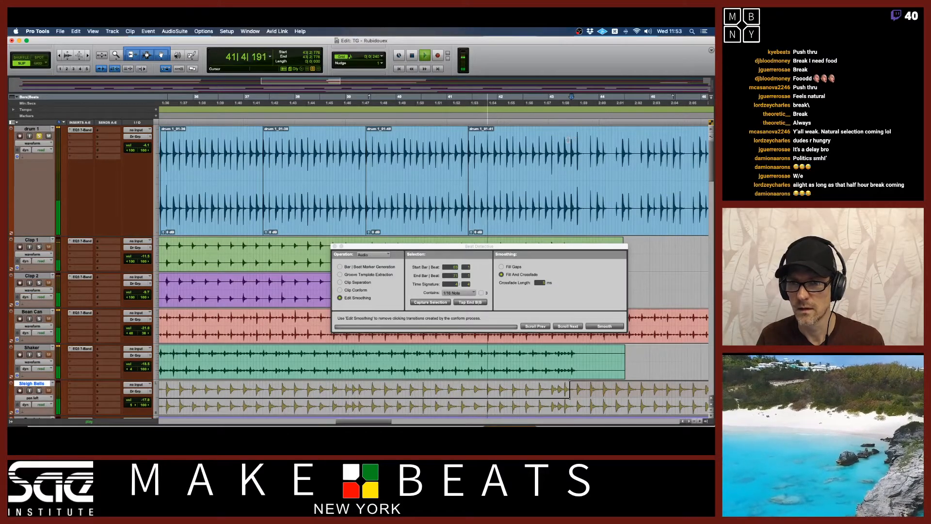
key("super+e")
Step: Separate drum 1 at the phrase-starting transients in bars 45 and 47
scroll(578, 151, "right", 4)
scroll(580, 161, "right", 2)
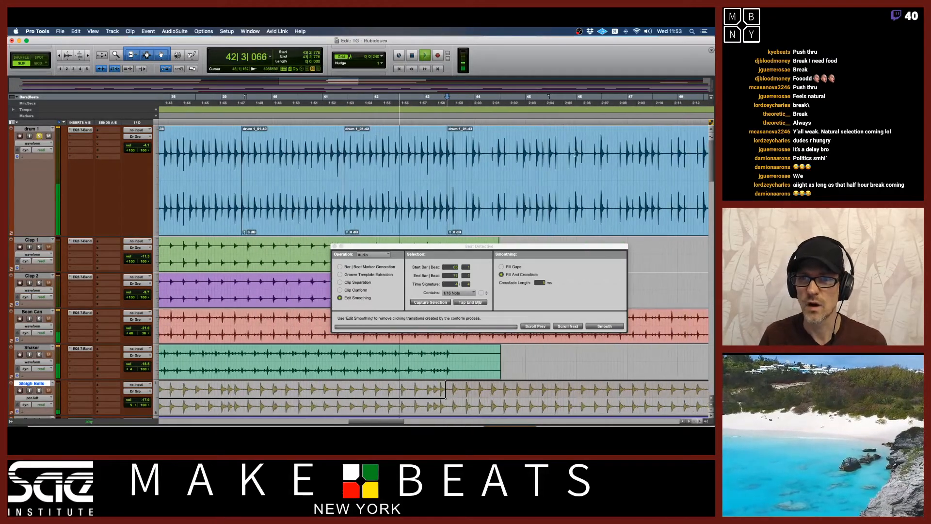
left_click(546, 137)
key("Tab")
key("super+e")
scroll(576, 168, "right", 4)
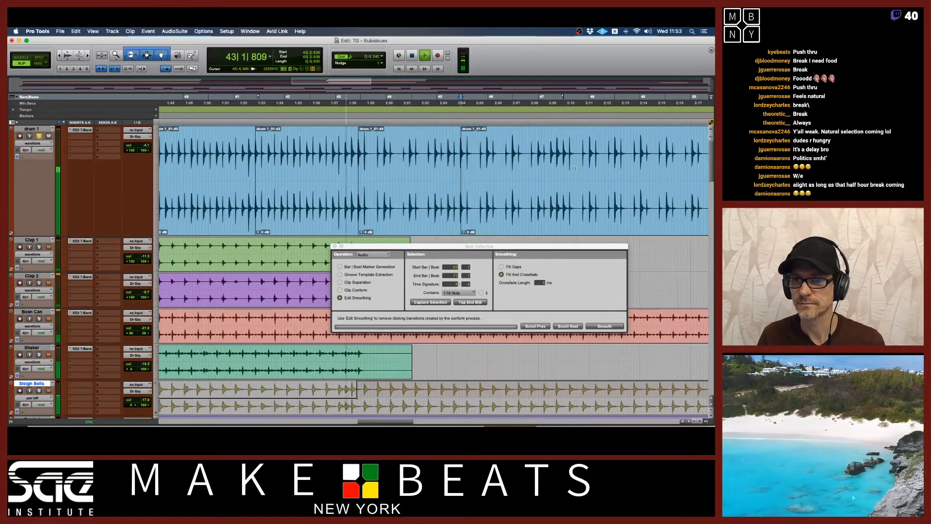
left_click(562, 146)
key("Tab")
key("super+e")
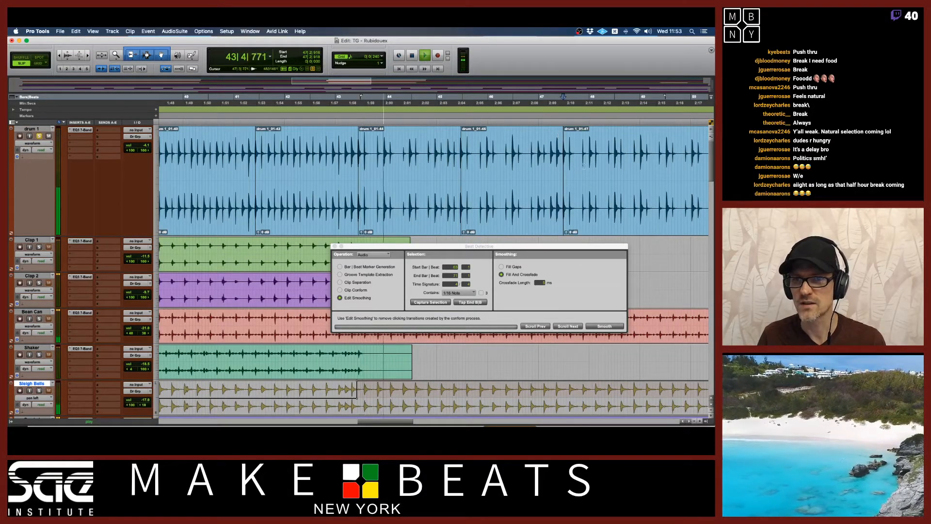
Step: Move Beat Detective aside and separate drum 1 at the phrase-starting transients in bars 49 and 51
scroll(587, 174, "right", 8)
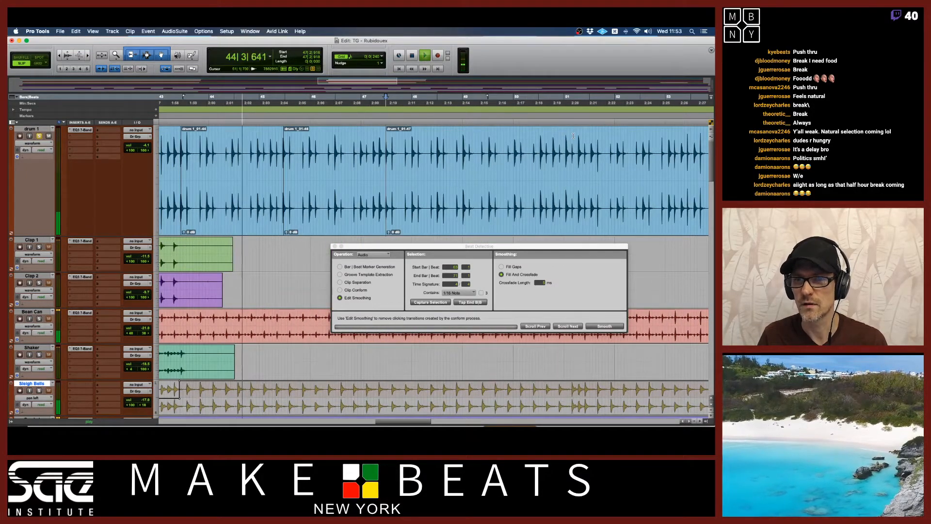
left_click(588, 139)
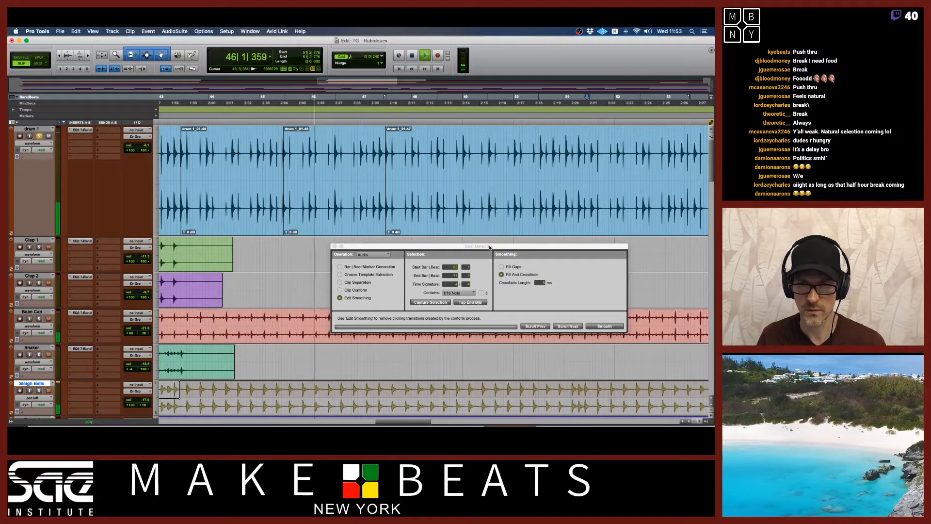
left_click_drag(494, 251, 414, 250)
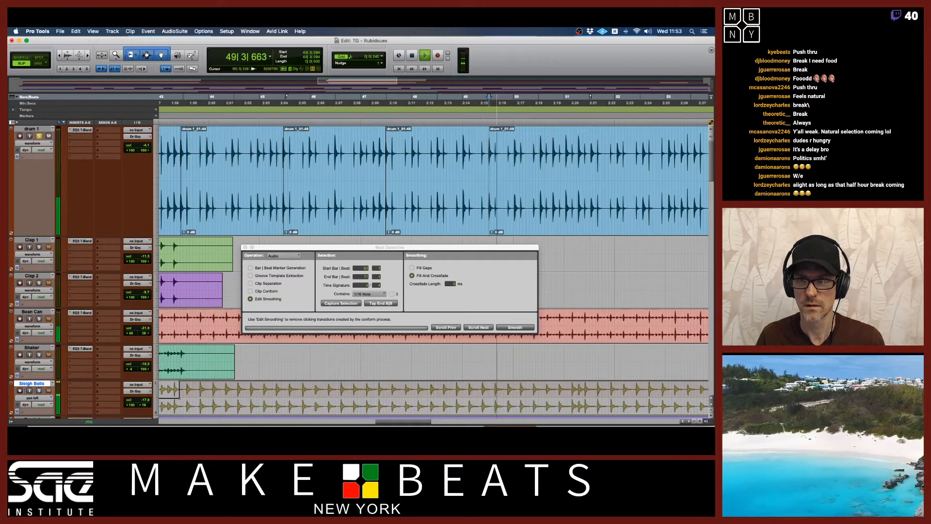
left_click(587, 142)
key("Tab")
key("super+e")
Step: Continue the two-bar cuts by separating drum 1 at the phrase-starting transients in bars 53 and 55
scroll(606, 176, "right", 5)
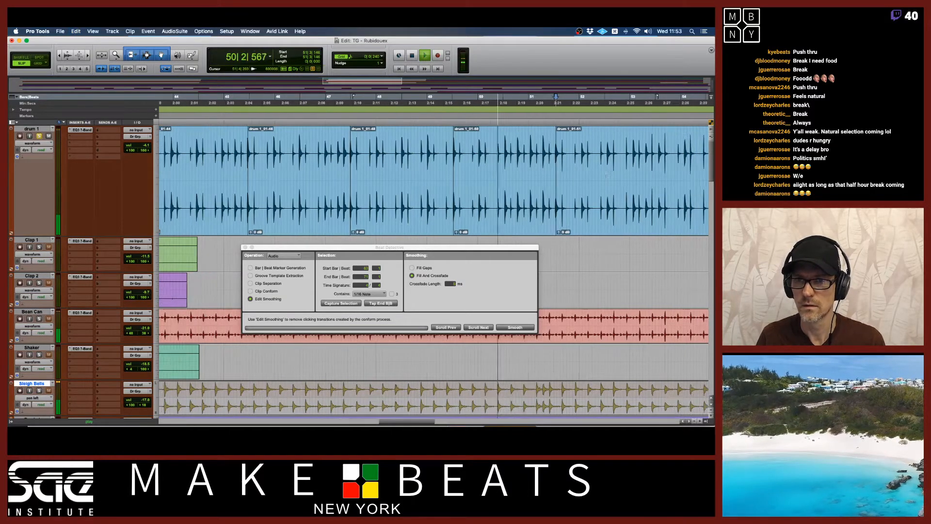
left_click(495, 135)
key("Tab")
key("super+e")
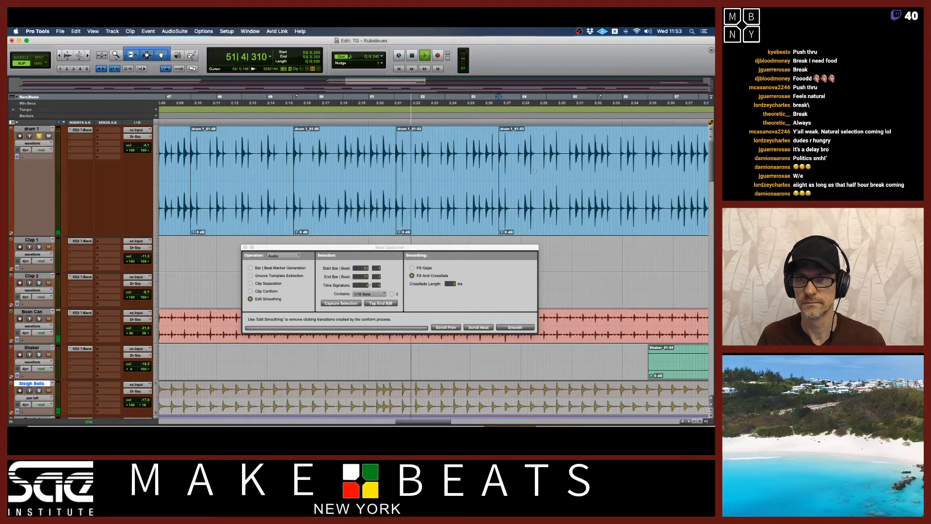
left_click(596, 142)
key("Tab")
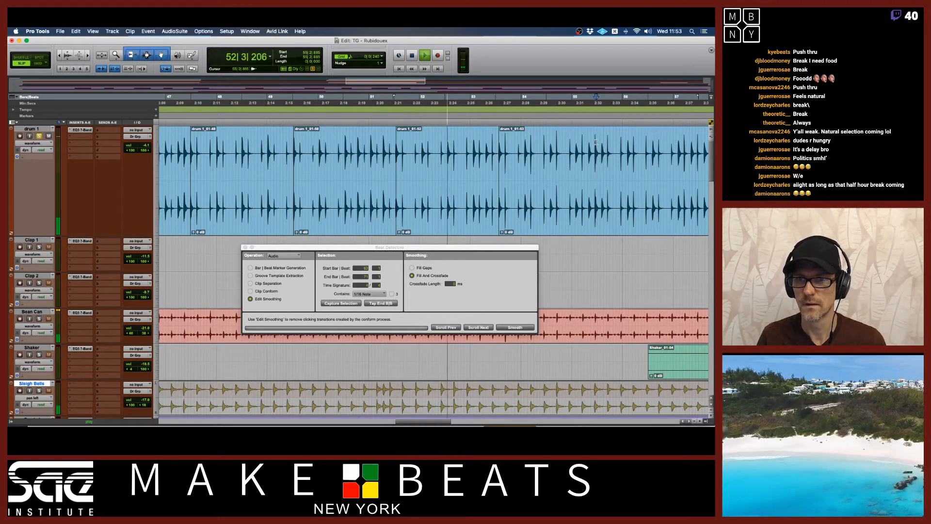
key("super+e")
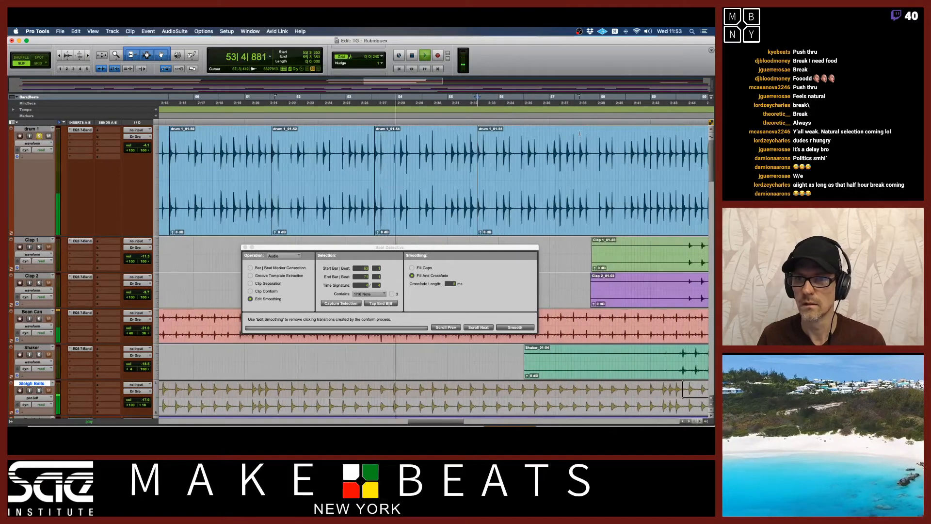
Step: Separate drum 1 at the phrase-starting transients in bars 57 and 59, and stop playback
left_click(577, 132)
key("Tab")
key("super+e")
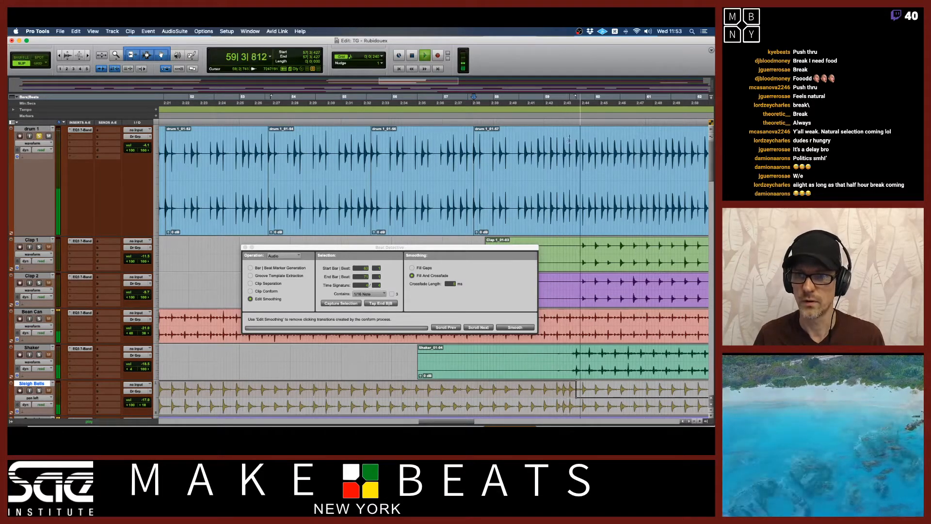
key("space")
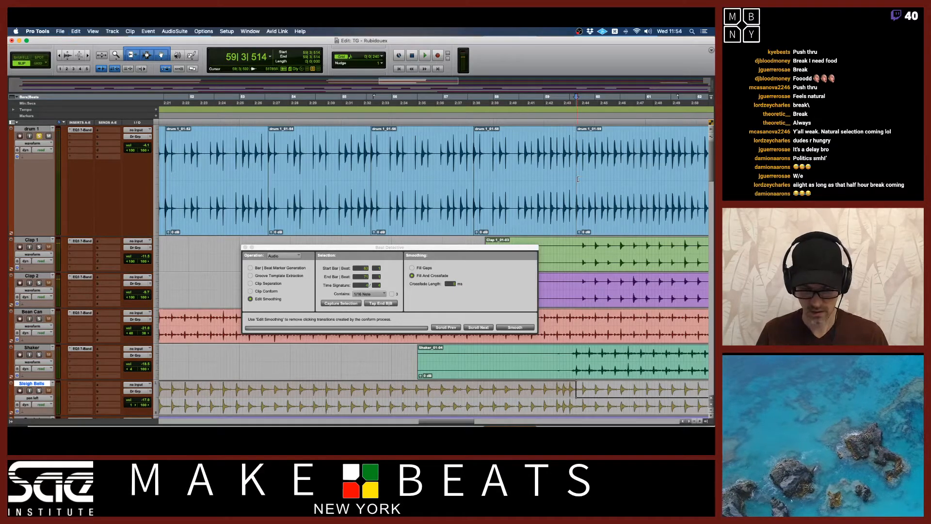
Step: Review the two-bar cuts across drum 1 and select the phrase clip starting at bar 3
key("r")
key("r")
key("r")
scroll(392, 208, "left", 5)
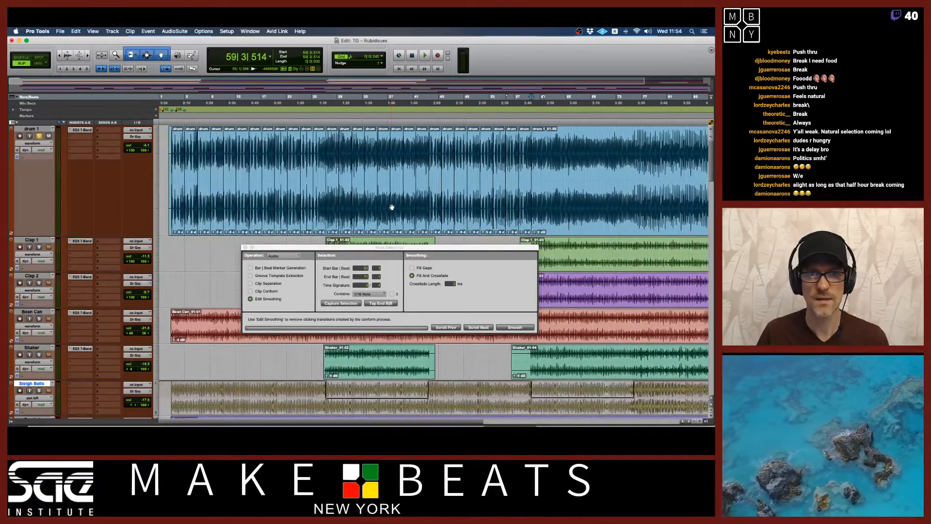
scroll(464, 189, "right", 5)
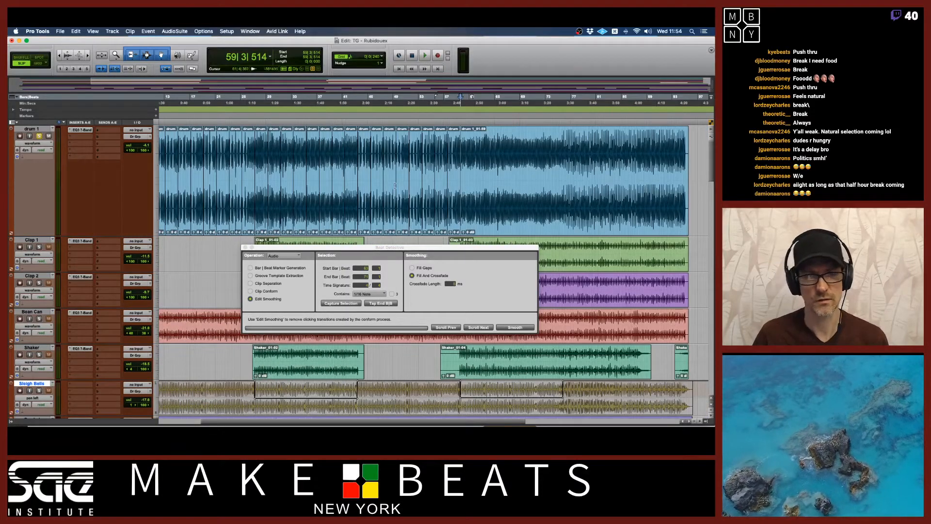
scroll(395, 186, "left", 5)
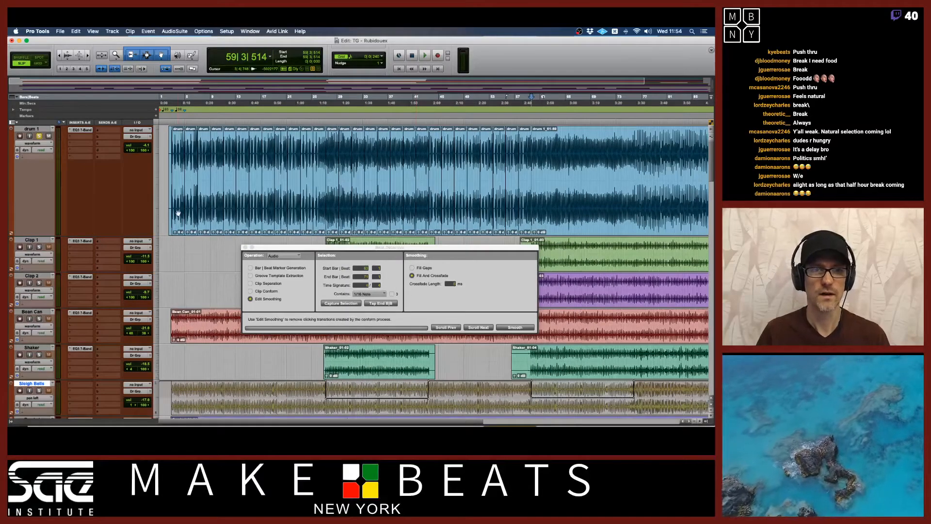
left_click(178, 213)
key("t")
key("t")
key("t")
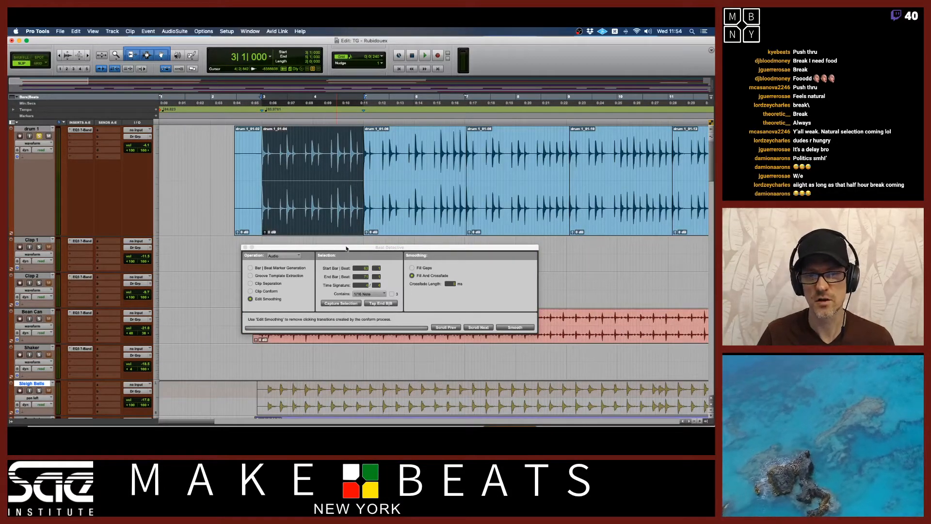
Step: Set Beat Detective to Bar | Beat Marker Generation for 3|1 to 5|1, containing 1/8 notes
left_click_drag(346, 249, 314, 246)
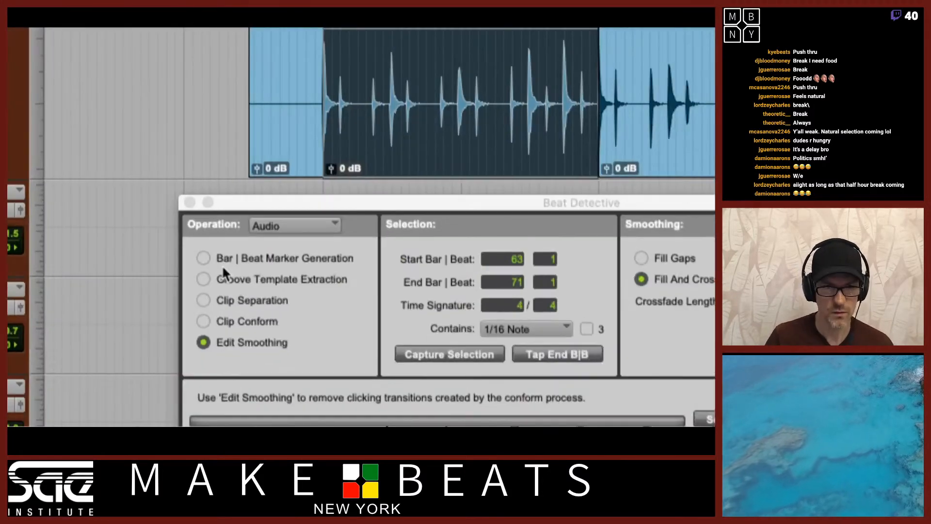
left_click(203, 257)
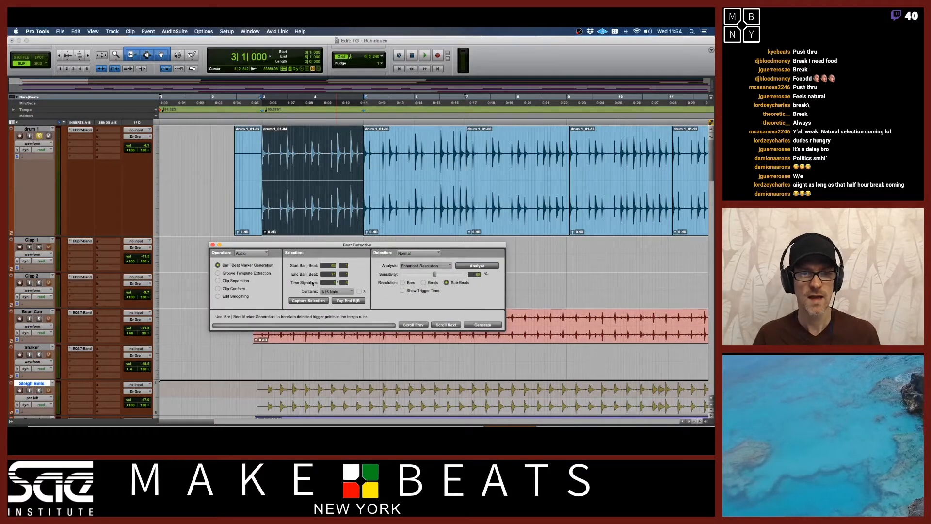
left_click(352, 292)
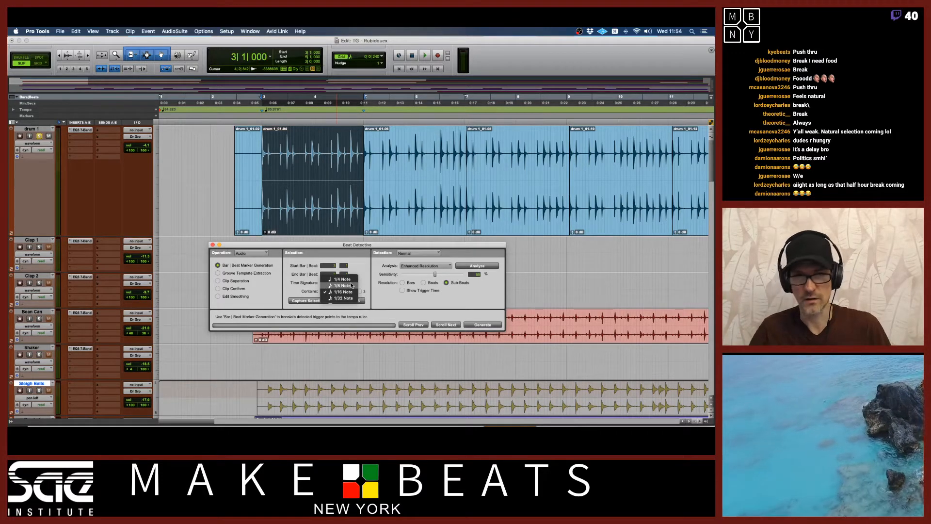
left_click(352, 285)
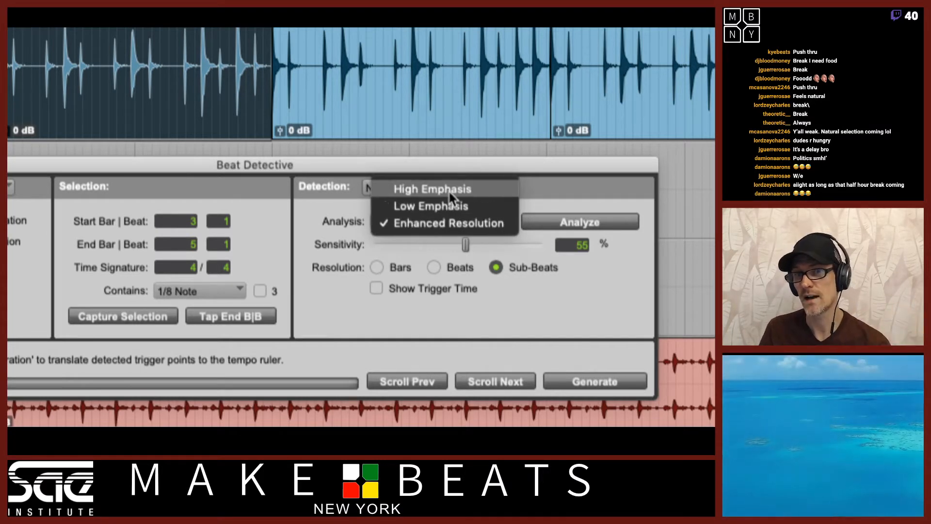
left_click(548, 191)
left_click(417, 187)
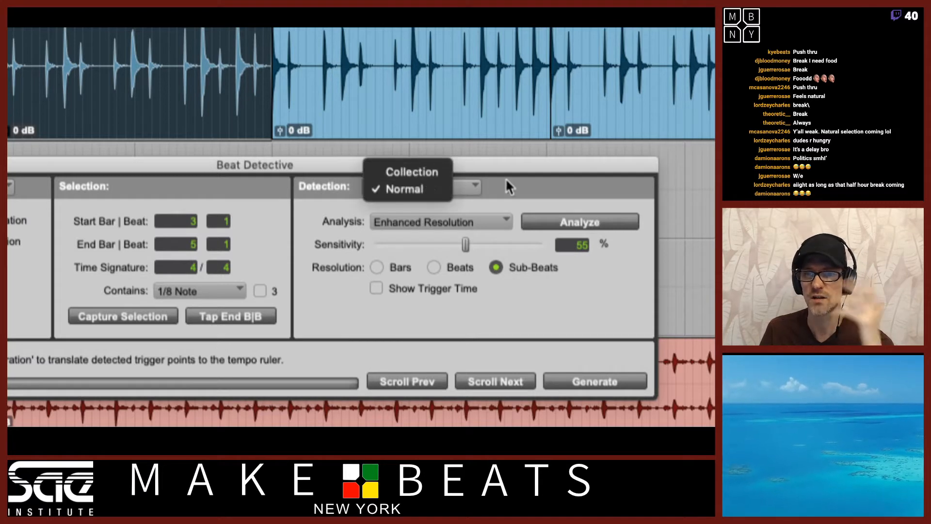
left_click(482, 181)
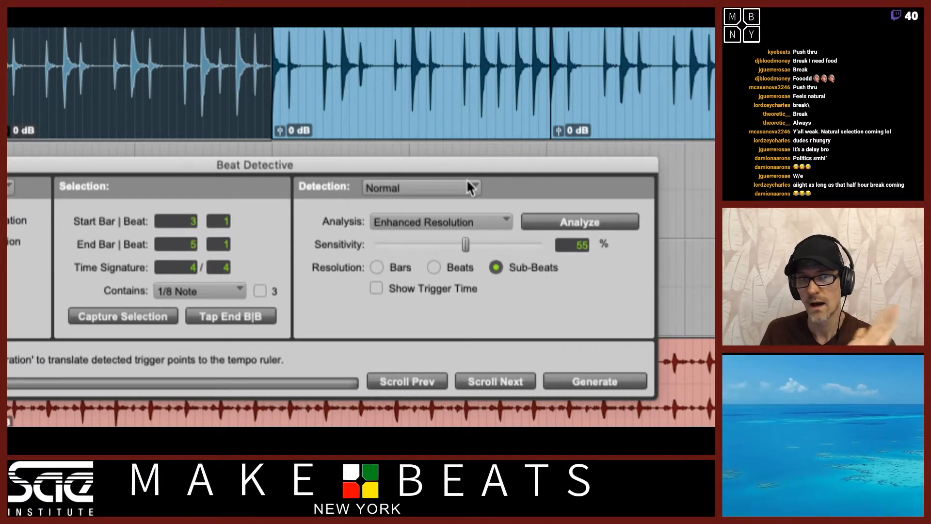
left_click(465, 181)
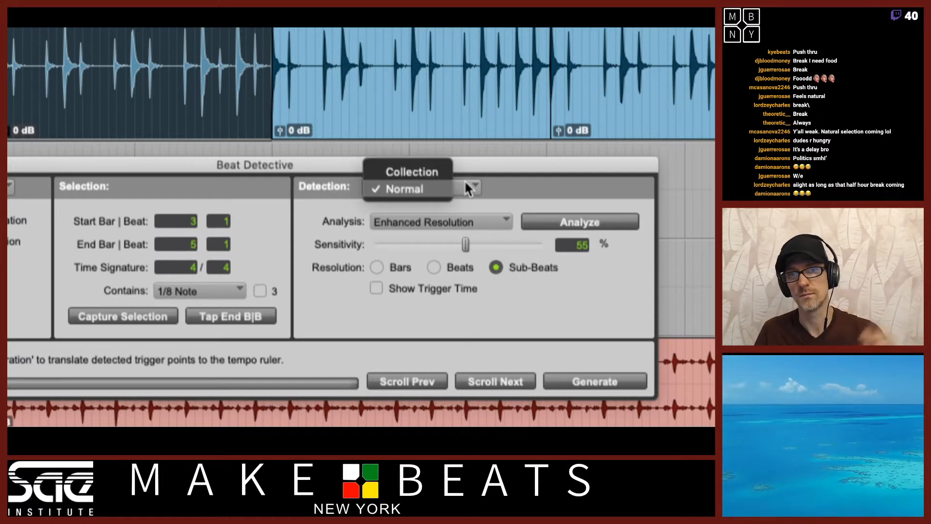
left_click(508, 177)
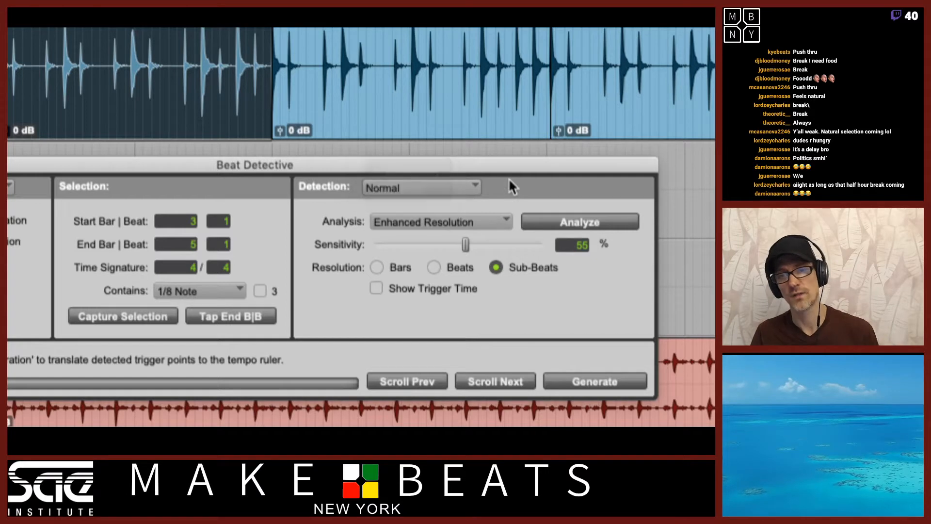
Step: Analyze the selected phrase with Enhanced Resolution and show the trigger times of its beat markers
left_click(547, 218)
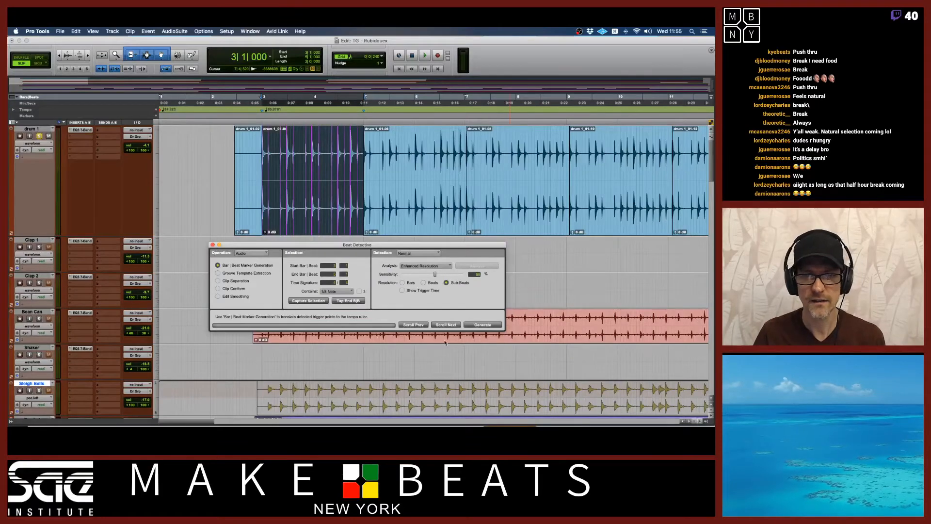
left_click(402, 291)
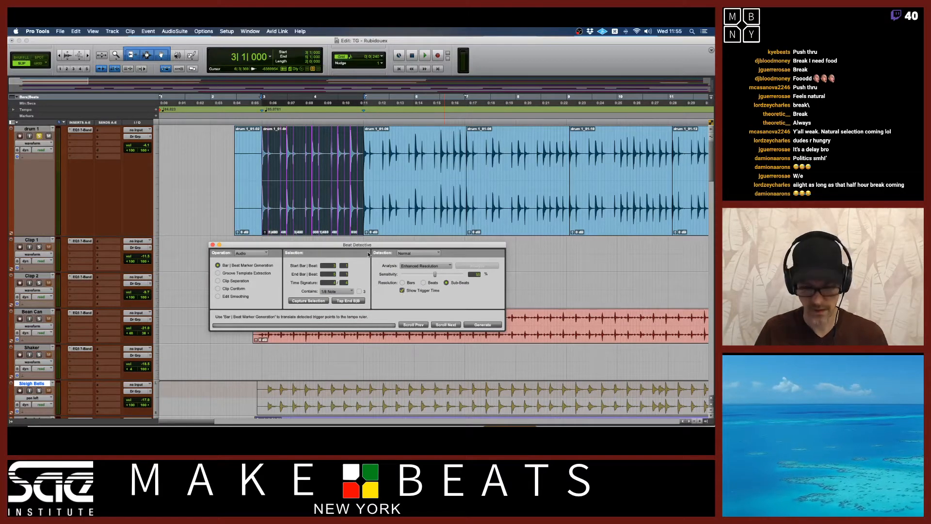
key("t")
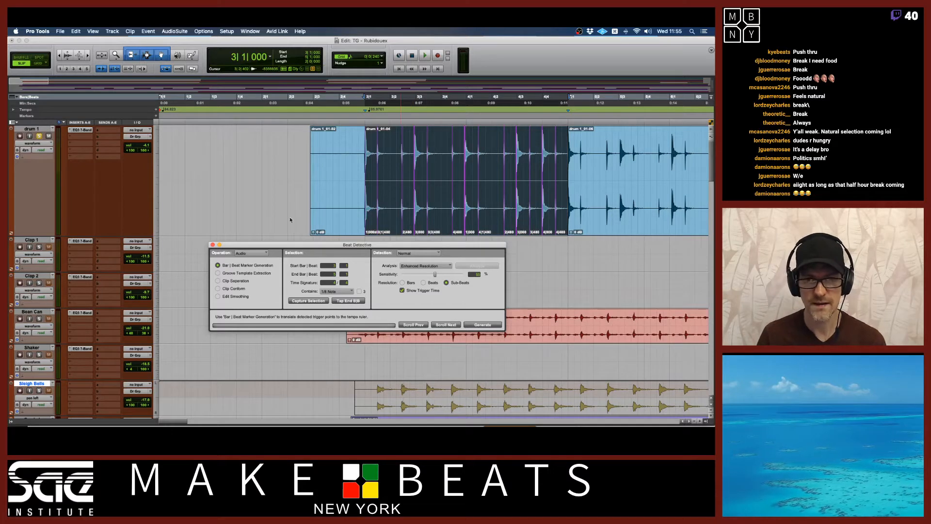
Step: Set the drum 1 track height to extreme, reselect the bar 3 phrase, and inspect its beat triggers with Beat Detective moved clear
left_click(160, 197)
left_click(160, 197)
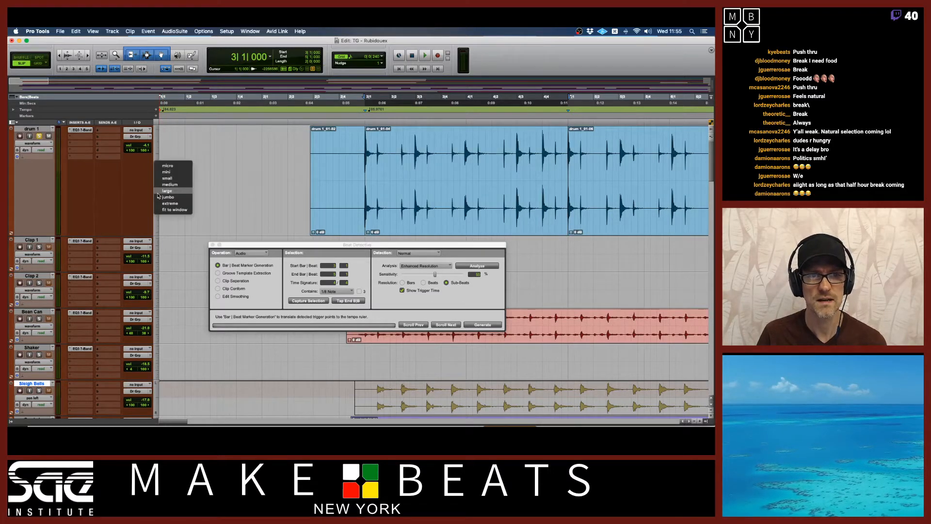
left_click(163, 203)
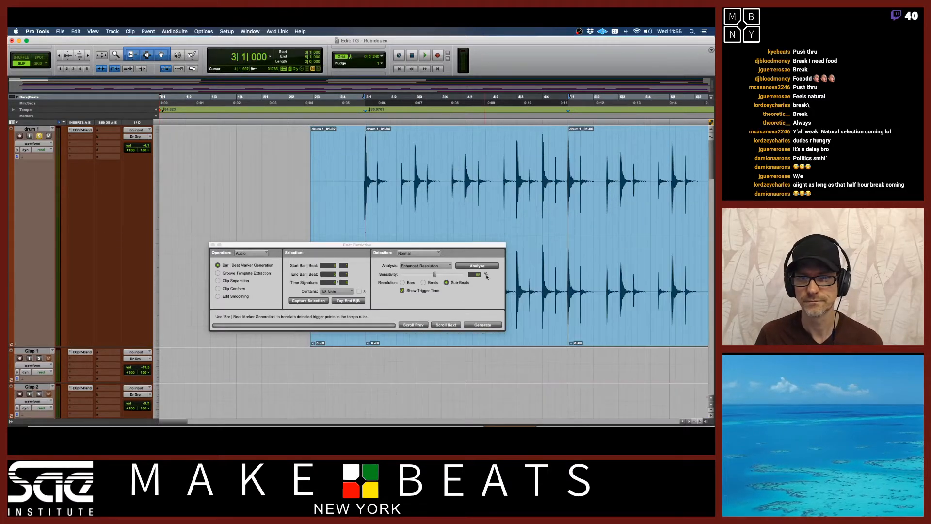
left_click(506, 341)
left_click_drag(484, 250, 351, 268)
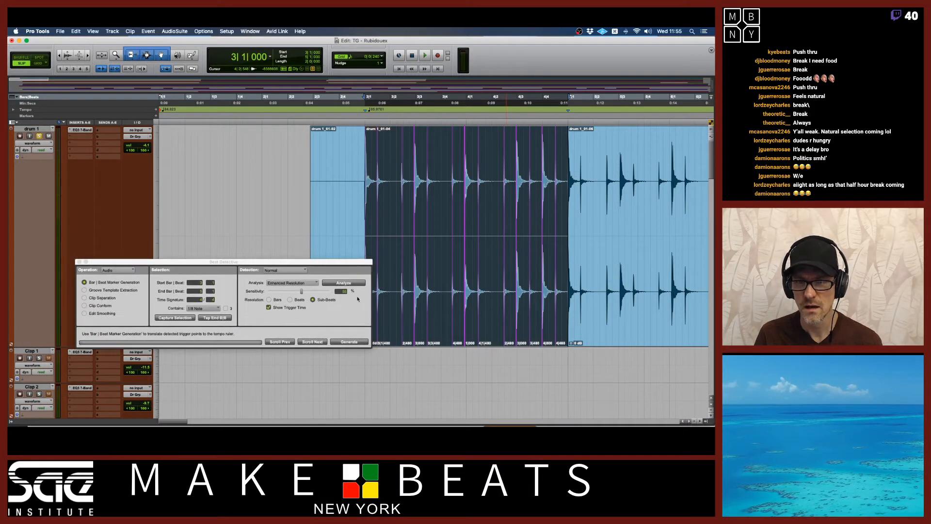
key("t")
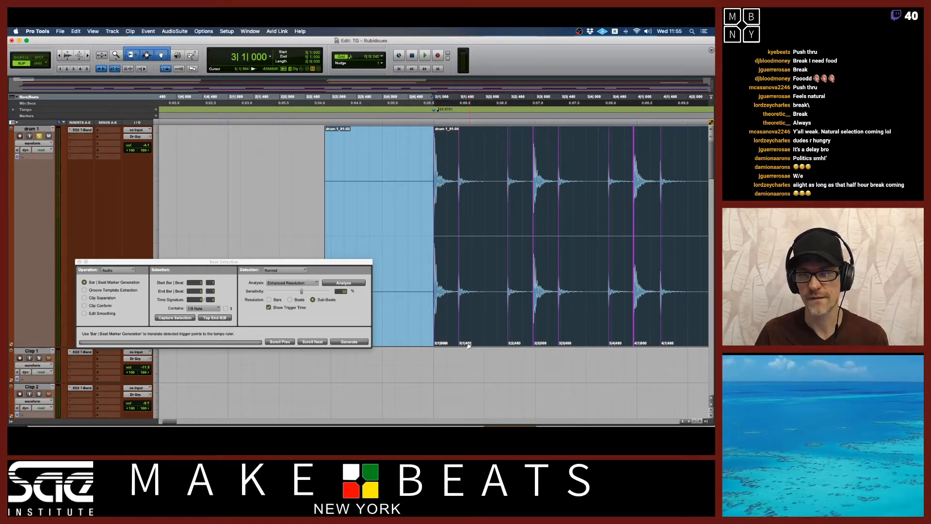
left_click_drag(365, 264, 472, 209)
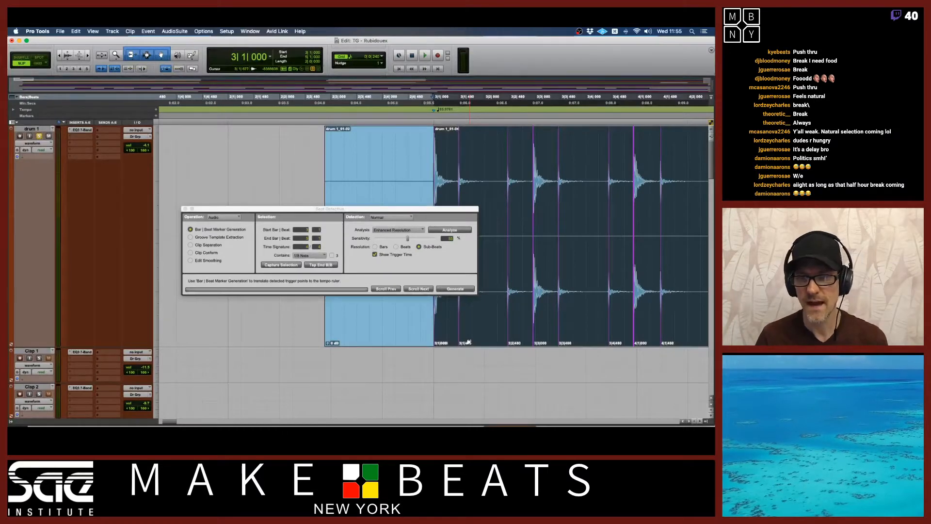
Step: Check the beat triggers across the bar 3 phrase and generate its bar and beat markers at the current sensitivity
scroll(468, 342, "right", 10)
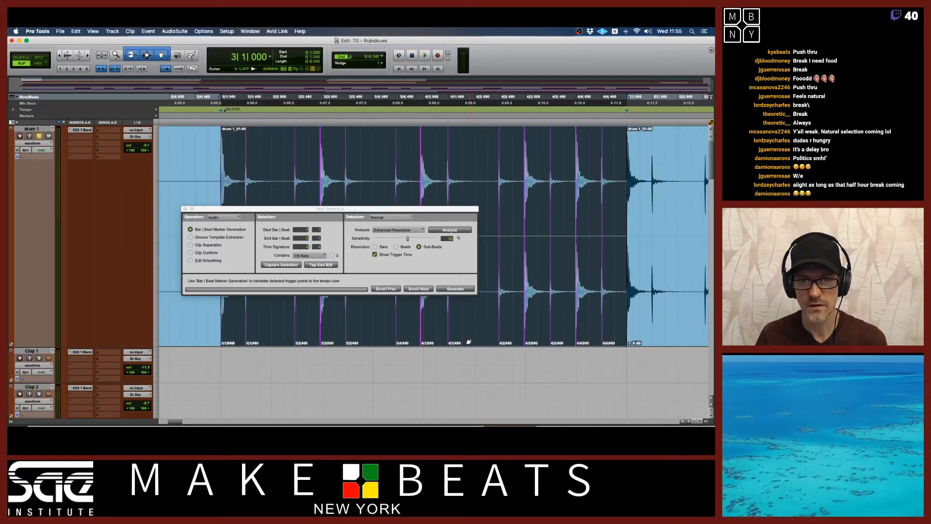
scroll(468, 342, "right", 4)
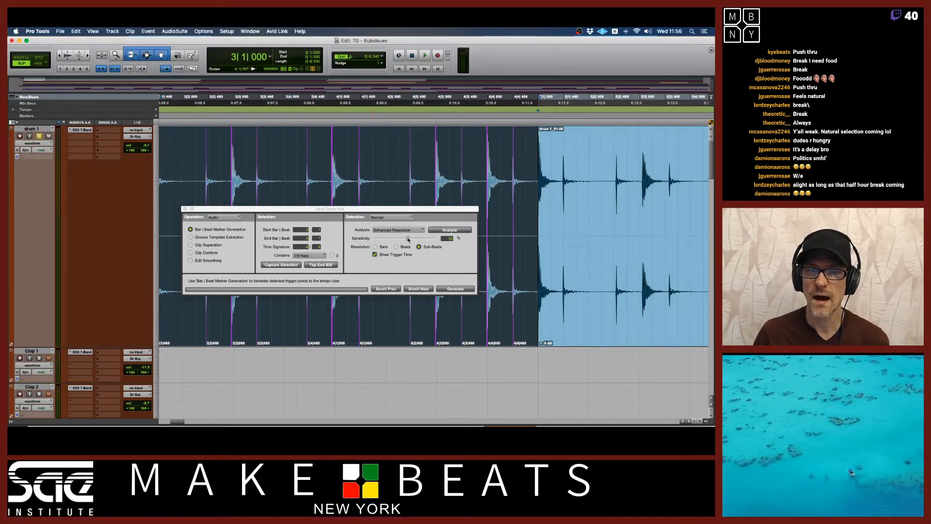
left_click(408, 238)
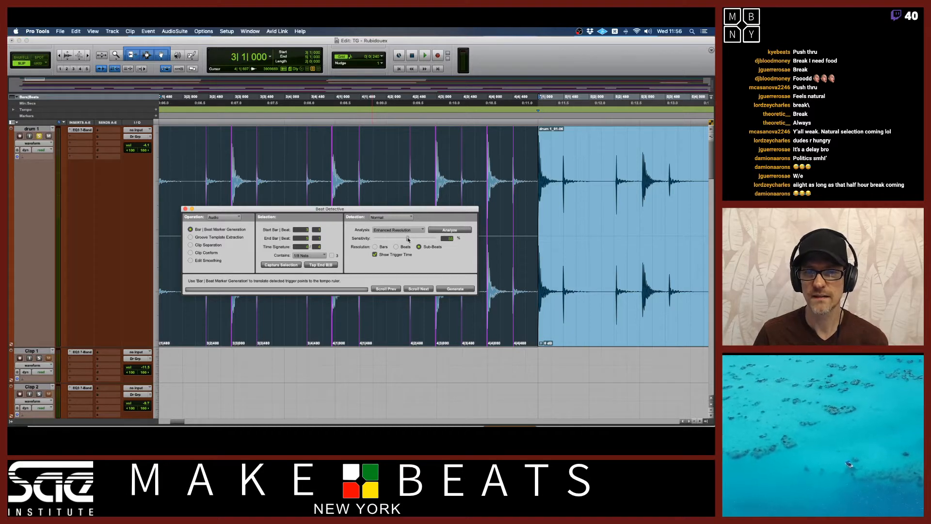
left_click_drag(407, 238, 407, 240)
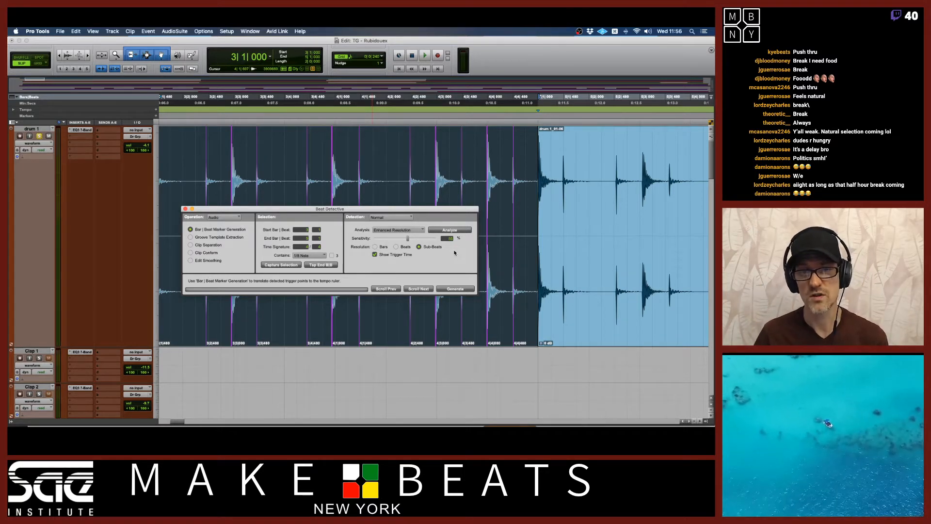
key("super+bracketleft")
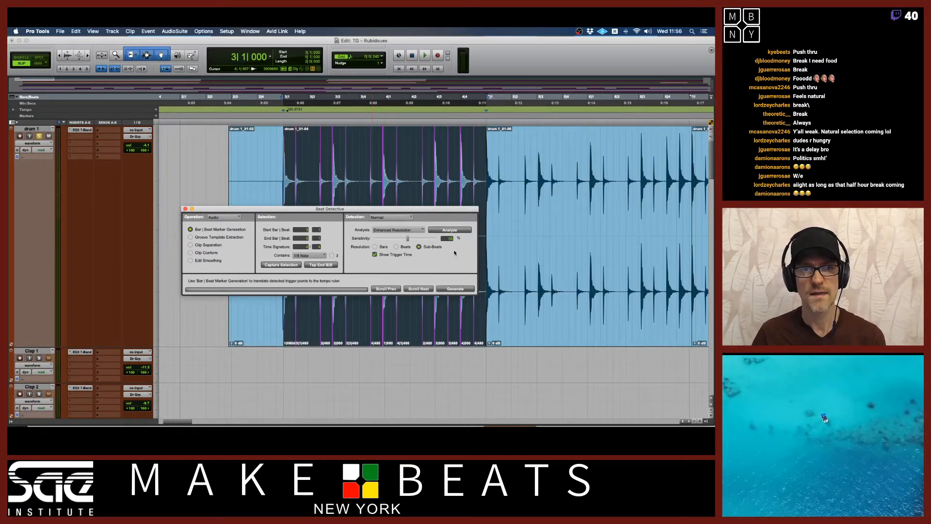
left_click(461, 290)
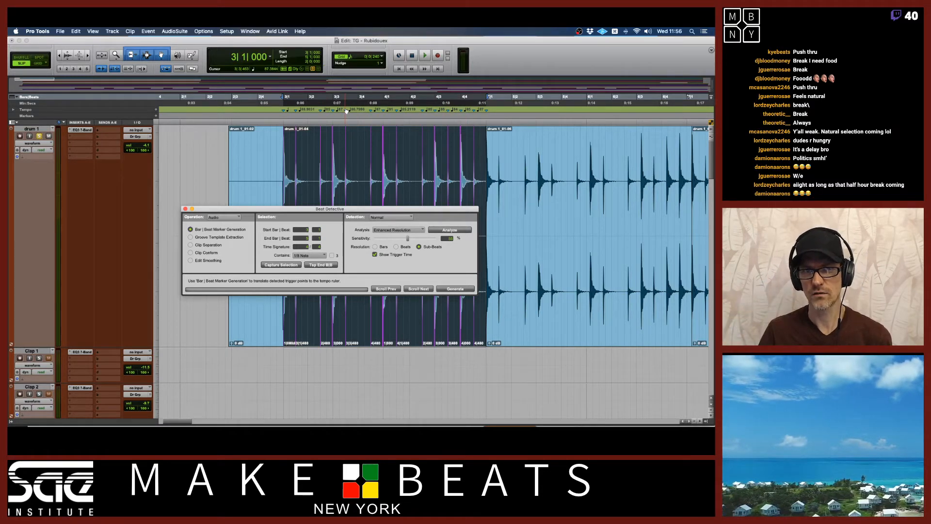
Step: Capture the drum 1 phrase clip starting at bar 5, analyze it, and generate its bar and beat markers
scroll(382, 183, "right", 10)
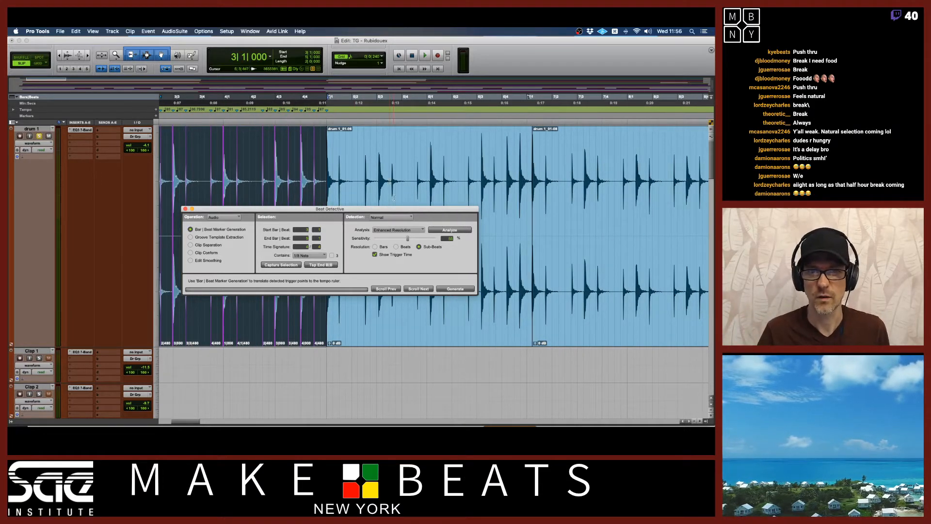
left_click(435, 333)
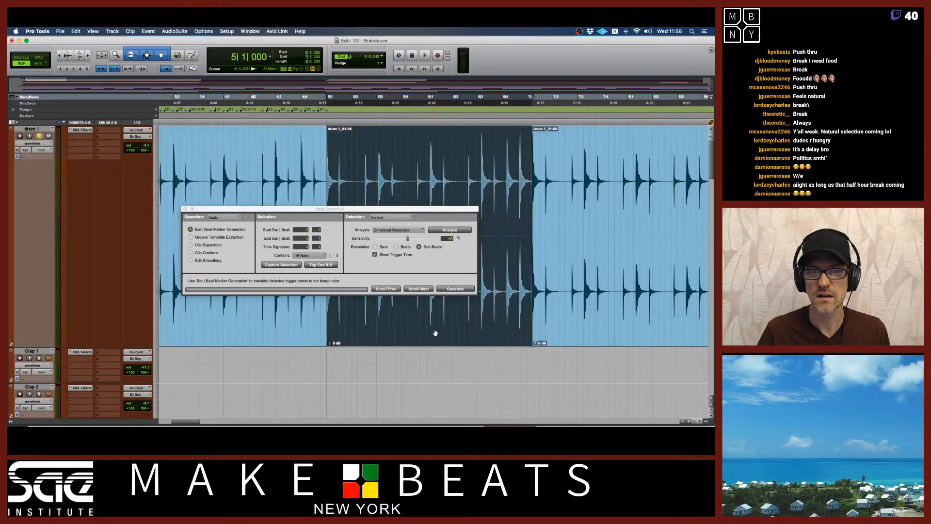
left_click(291, 265)
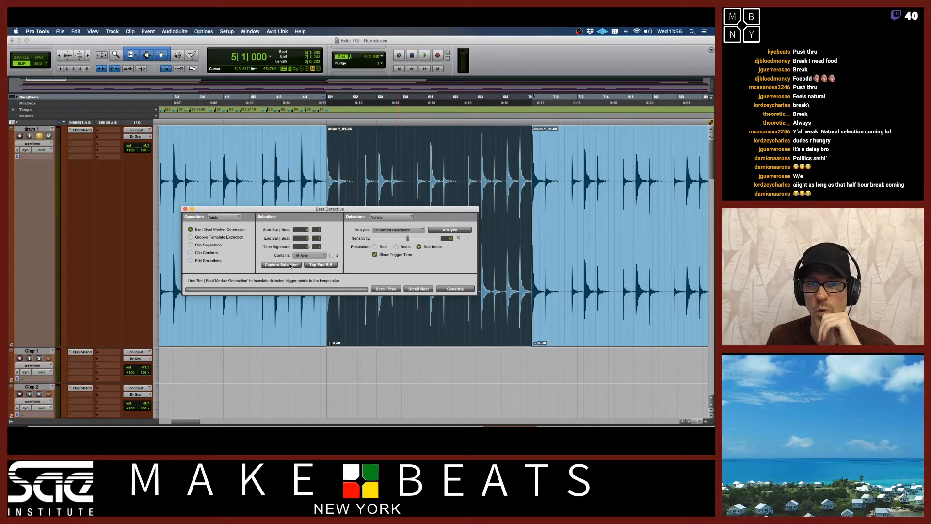
left_click(451, 229)
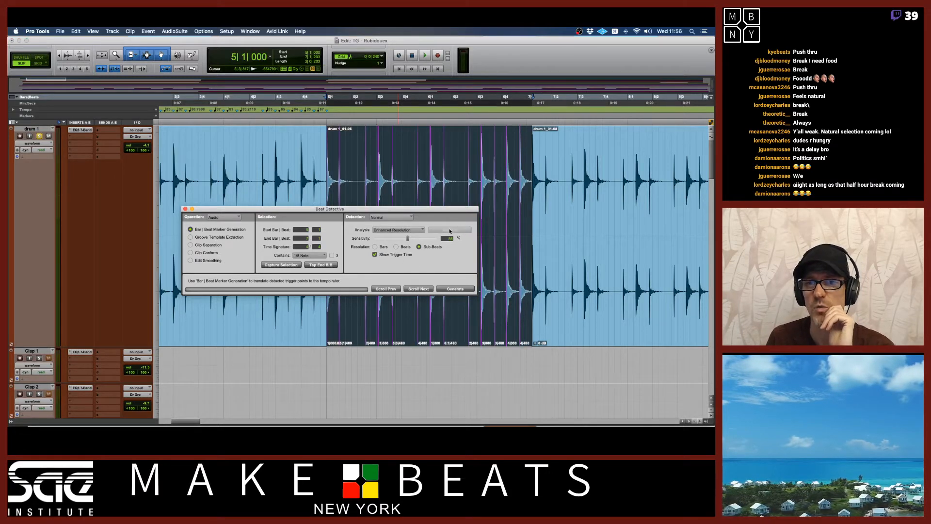
left_click(450, 289)
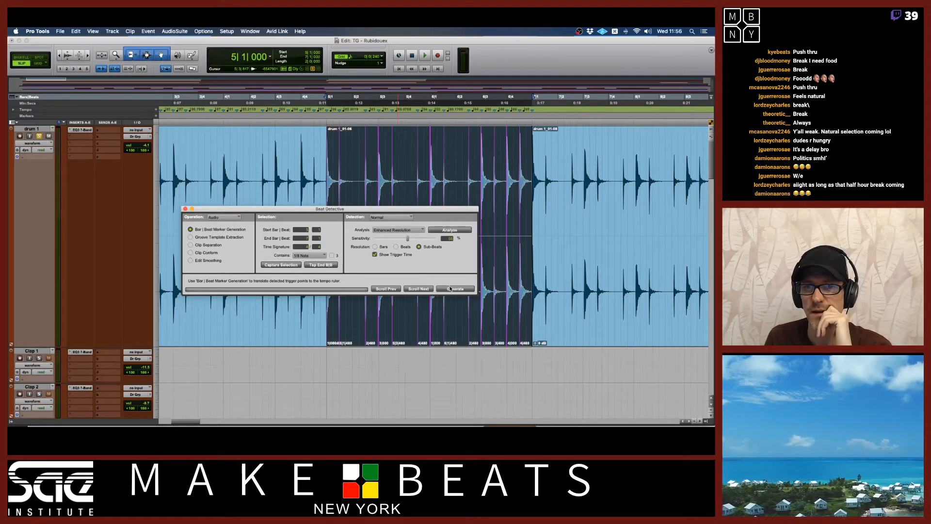
Step: Capture and analyze the drum 1 phrase clip starting at bar 7, and generate its bar and beat markers
scroll(550, 301, "right", 5)
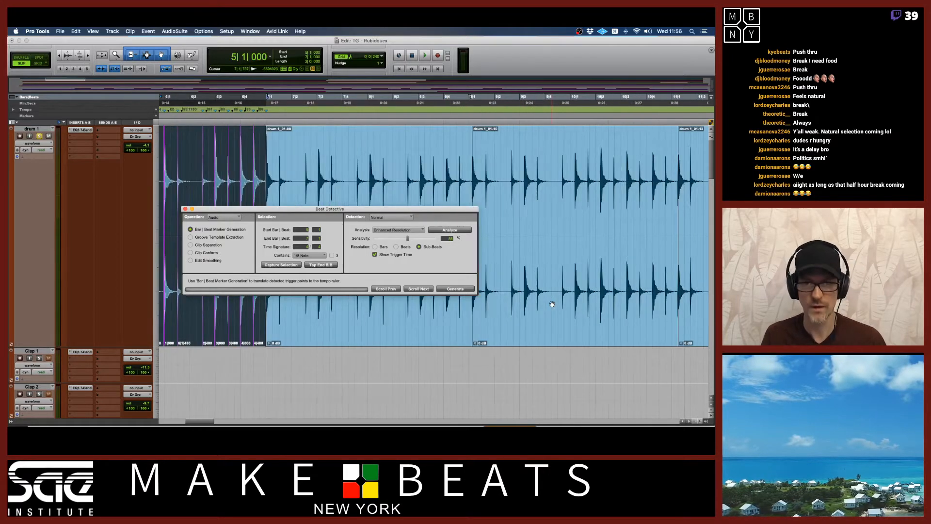
left_click(422, 329)
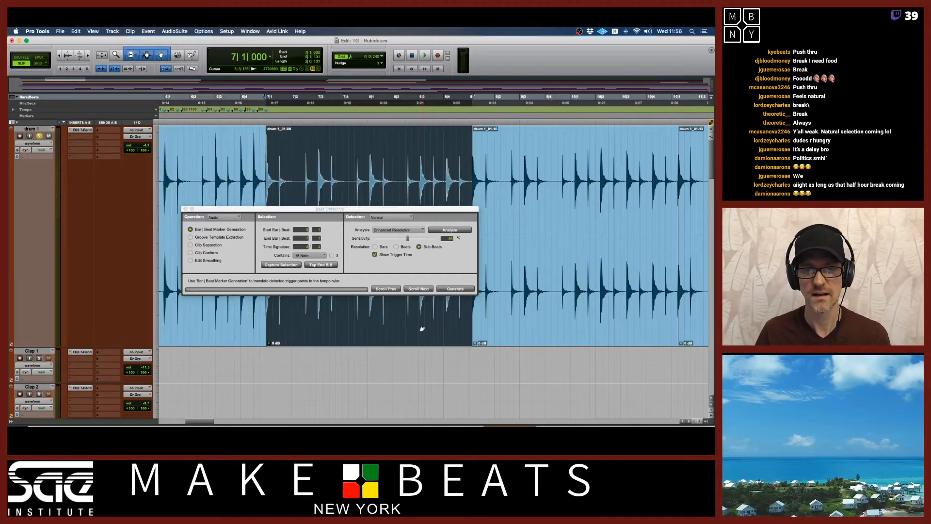
left_click(286, 265)
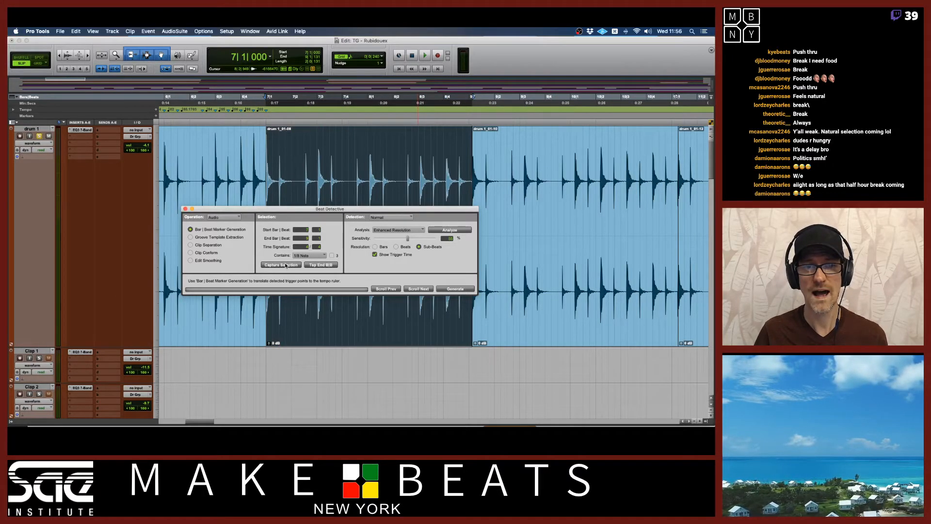
left_click(446, 231)
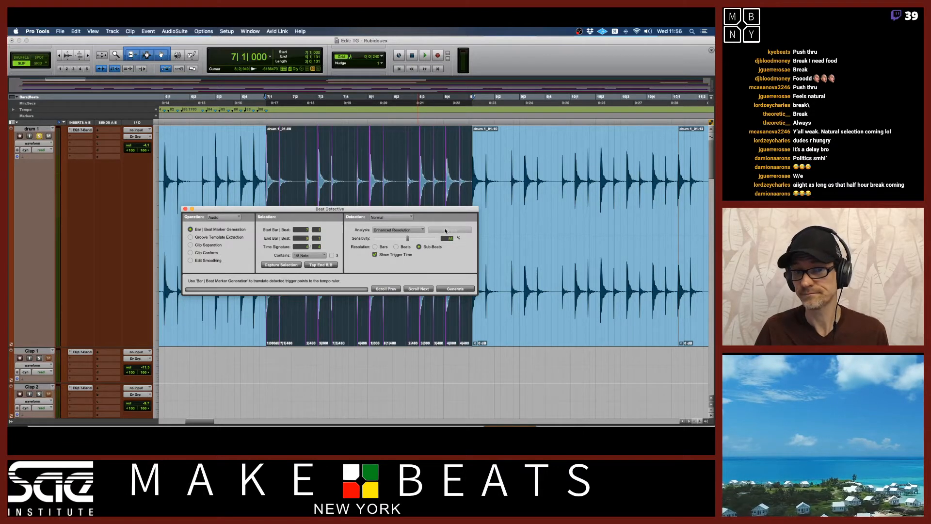
left_click(458, 289)
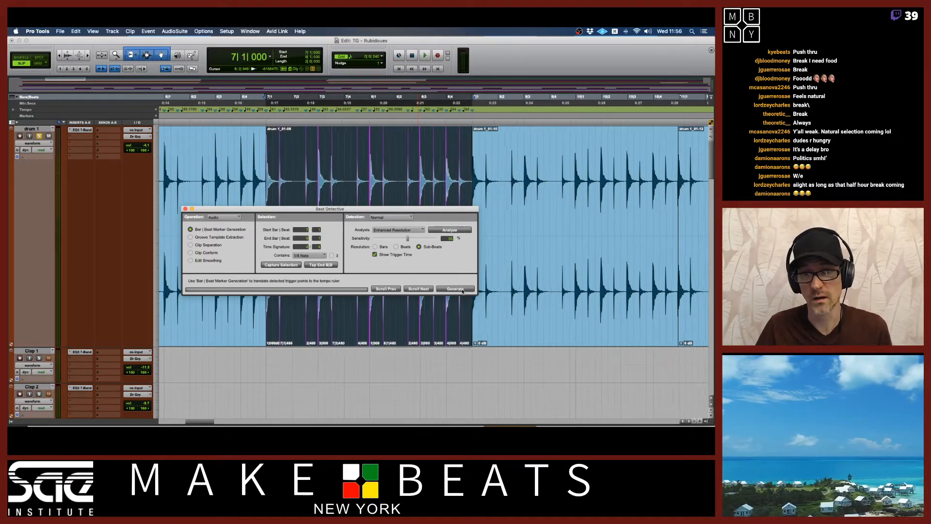
Step: Generate bar and beat markers for the phrase clip starting at bar 9 after capturing and analyzing it
left_click(522, 320)
key("r")
key("r")
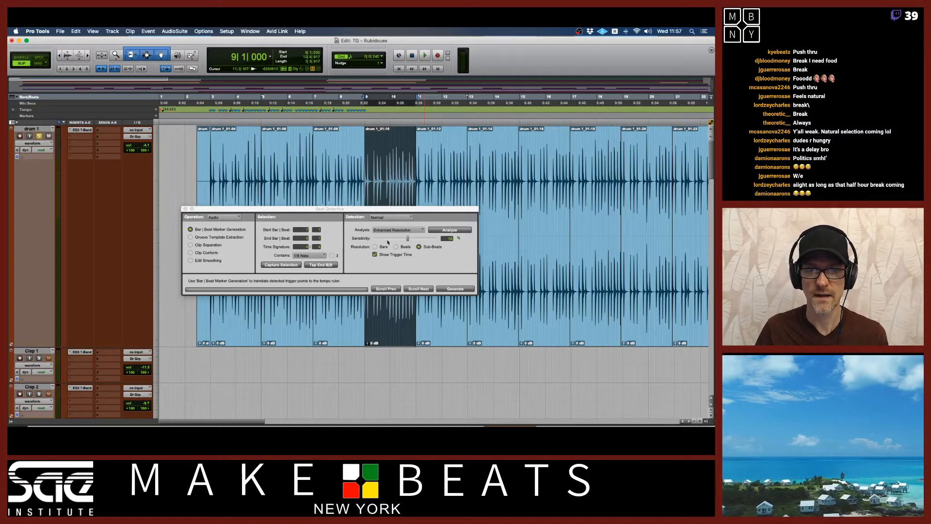
left_click(283, 265)
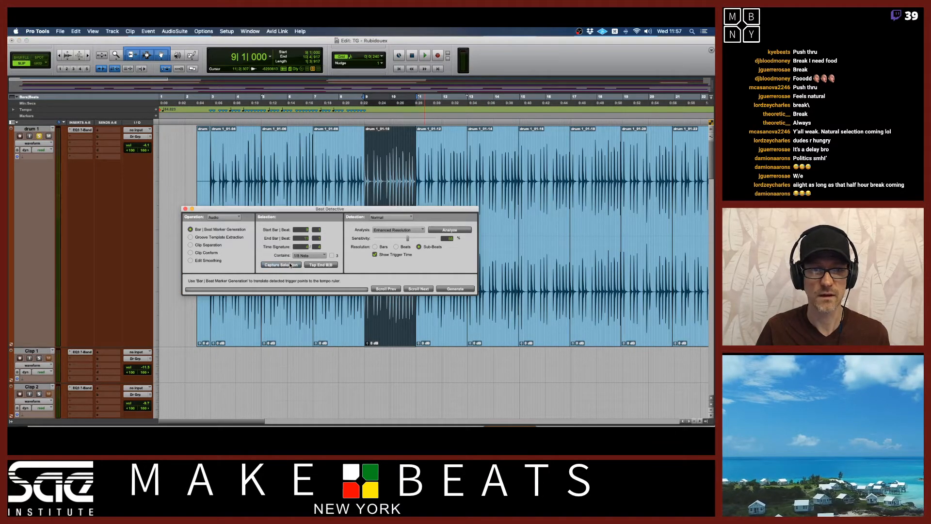
left_click(457, 231)
left_click(464, 290)
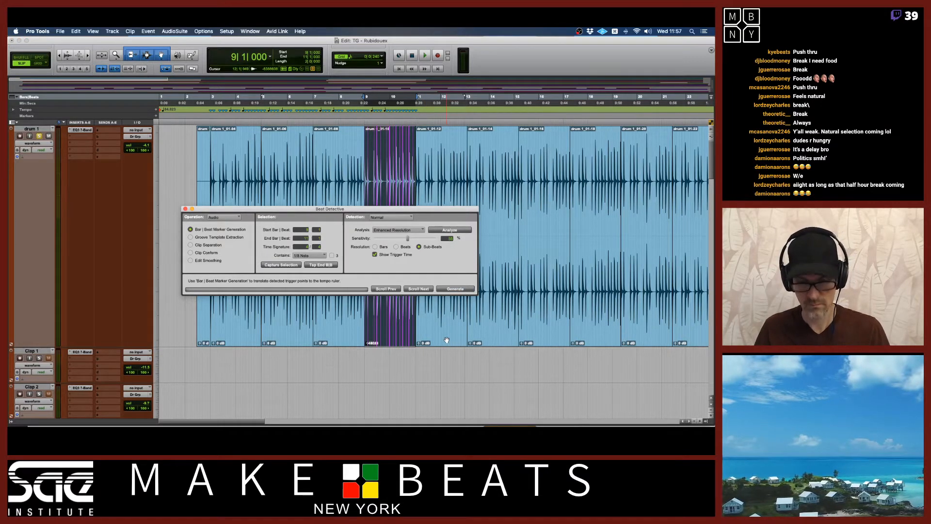
Step: Inspect the markers generated around bar 9 and select the drum 1 phrase clip starting at bar 11
key("t")
key("t")
key("r")
key("r")
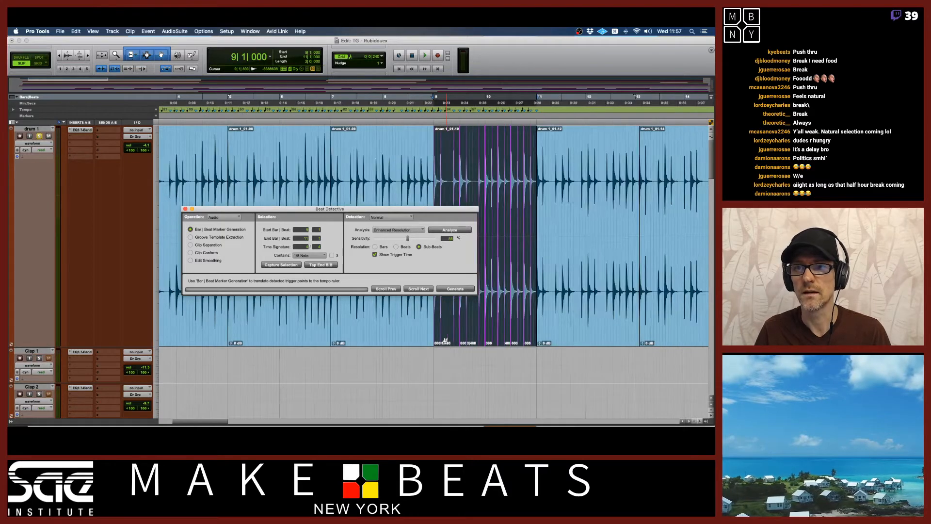
left_click(429, 330)
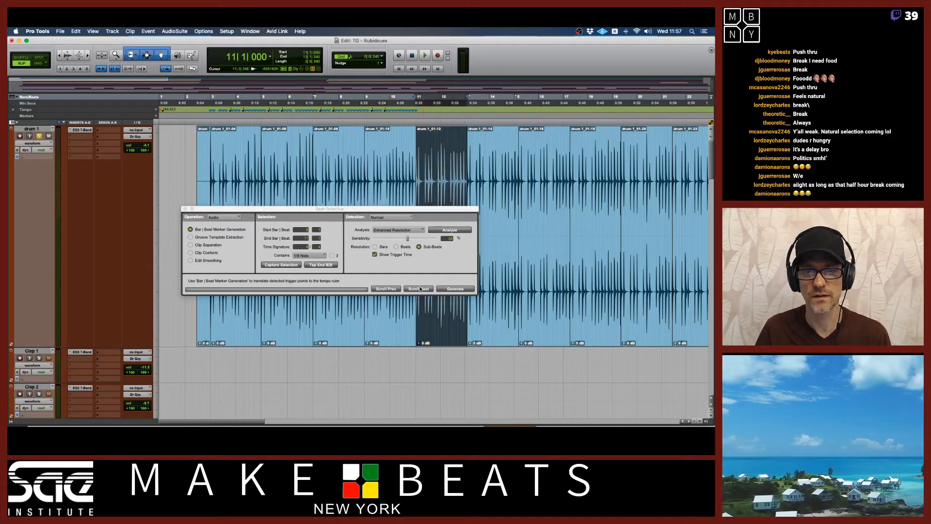
Step: Create a click track and place it above the drum 1 track
left_click(38, 129)
left_click(112, 31)
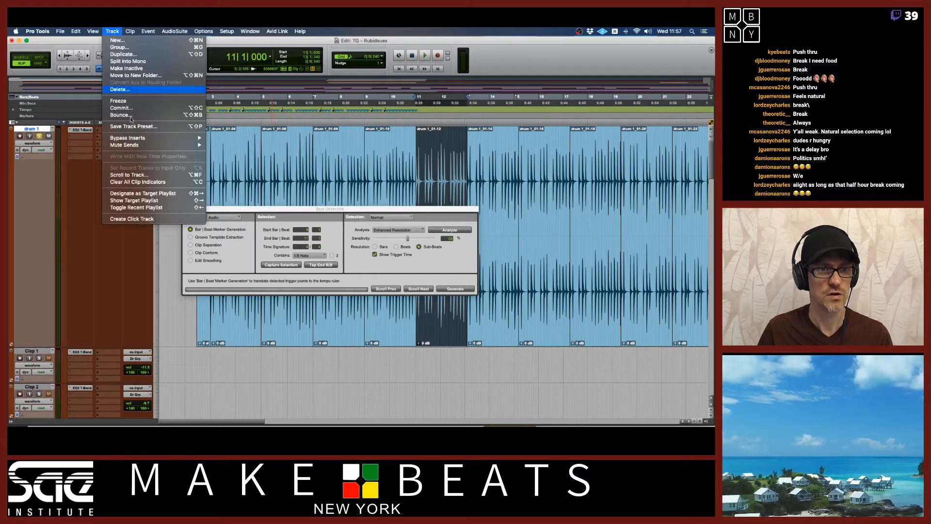
left_click(138, 219)
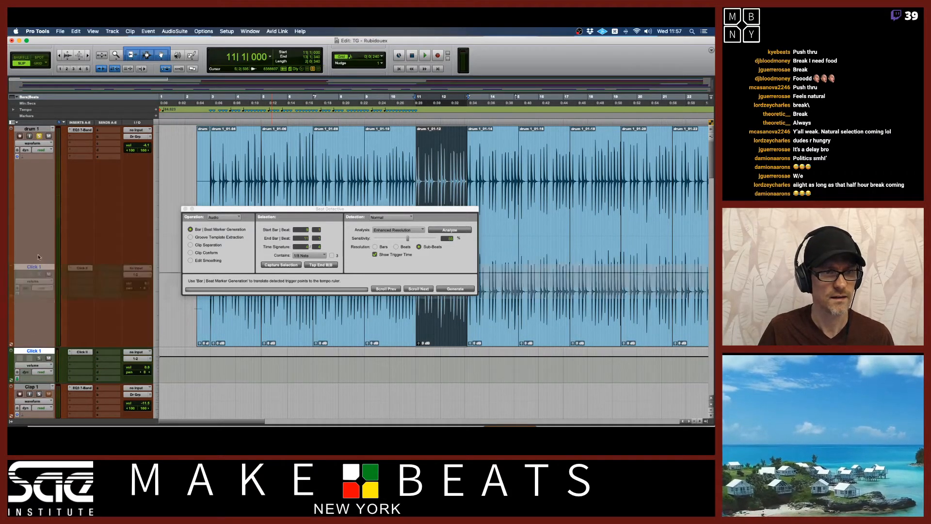
left_click_drag(33, 350, 33, 128)
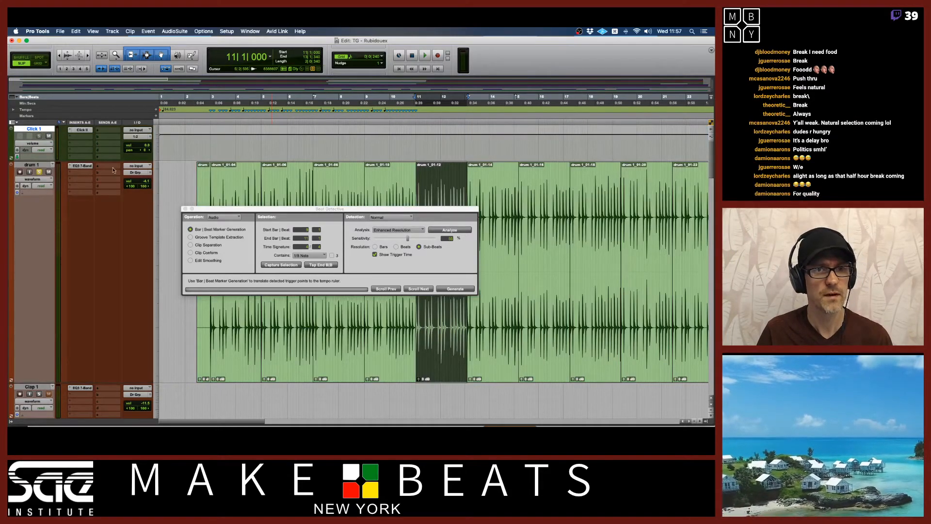
Step: While playing the session from around bar 3, load the Tony Click preset in Click II and set it as user default
left_click(210, 103)
key("space")
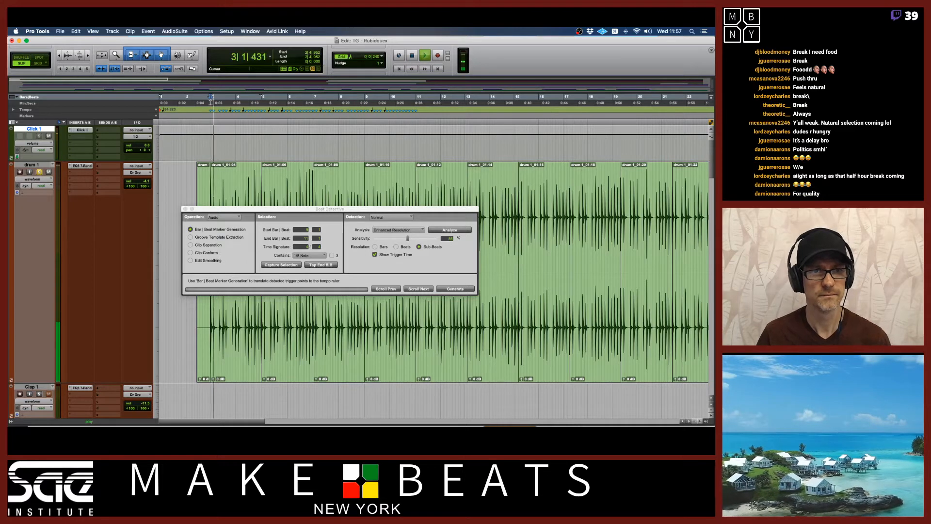
left_click(82, 130)
left_click(225, 333)
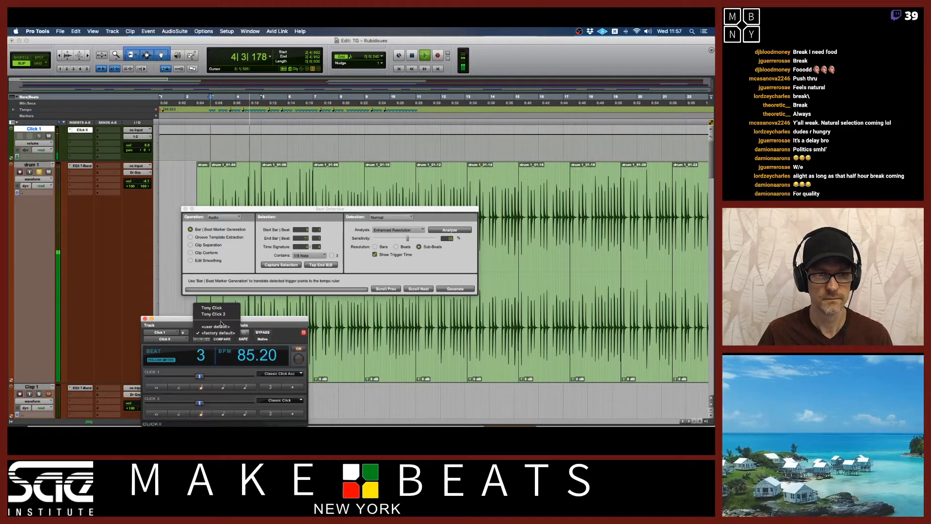
left_click(220, 311)
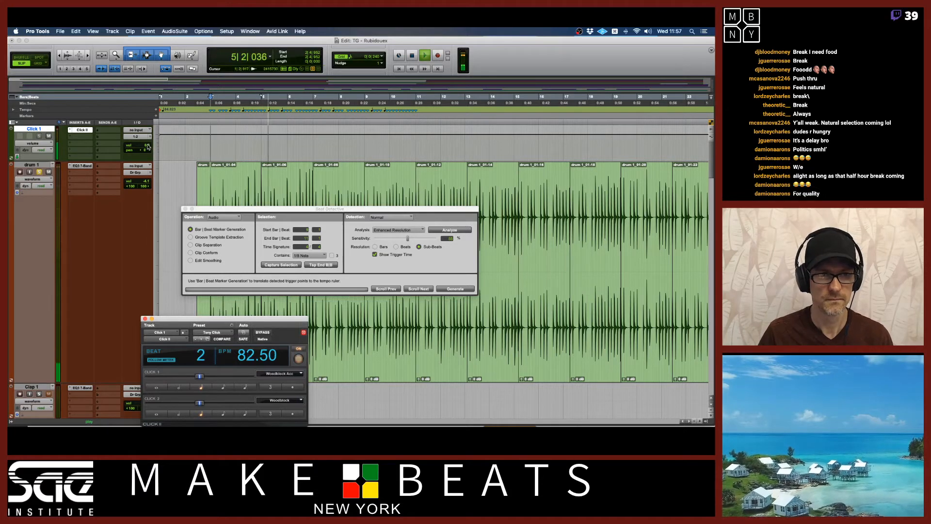
left_click(231, 325)
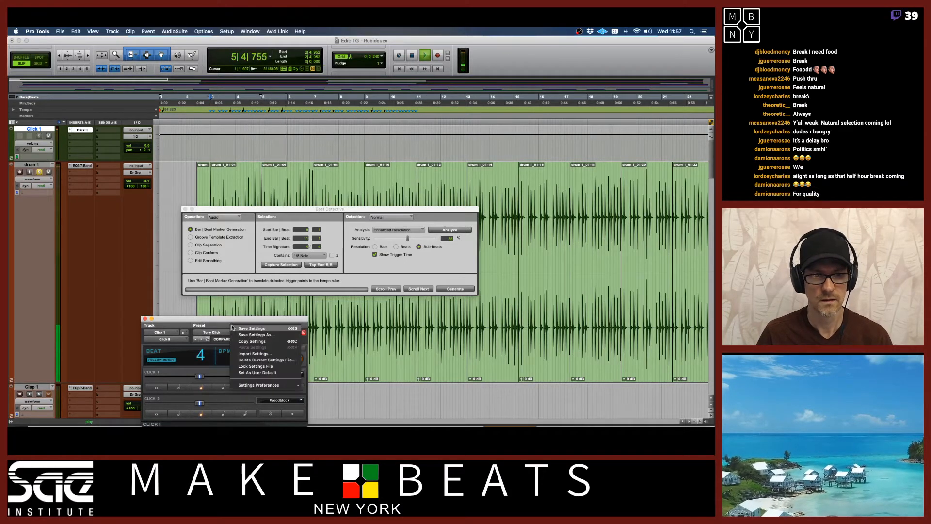
left_click(260, 373)
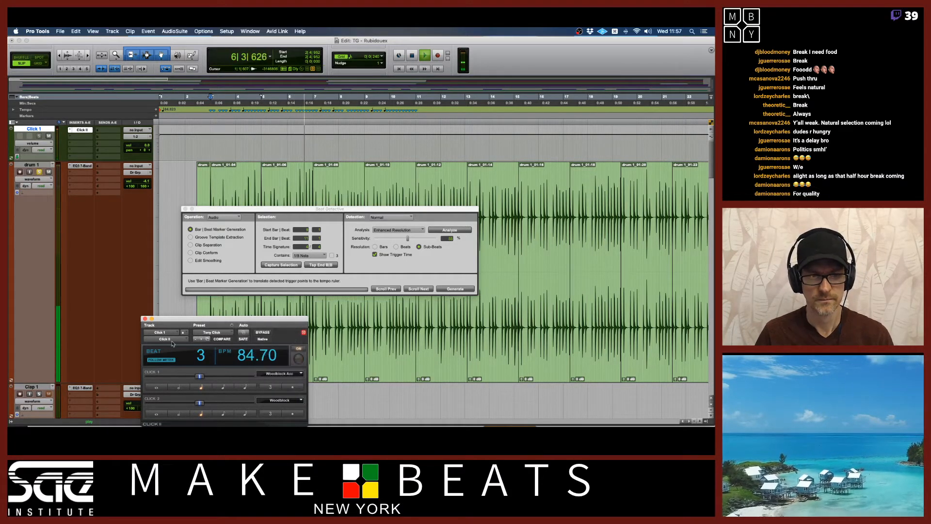
left_click(145, 318)
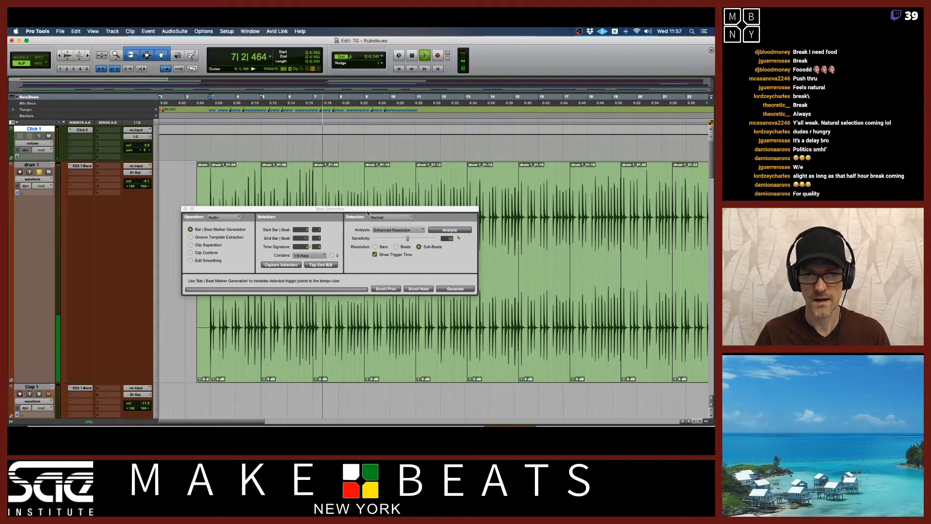
Step: Lower the Click 1 track volume to -11.2 dB while auditioning it against the drums, and stop playback
left_click_drag(202, 209, 185, 200)
left_click_drag(145, 145, 145, 151)
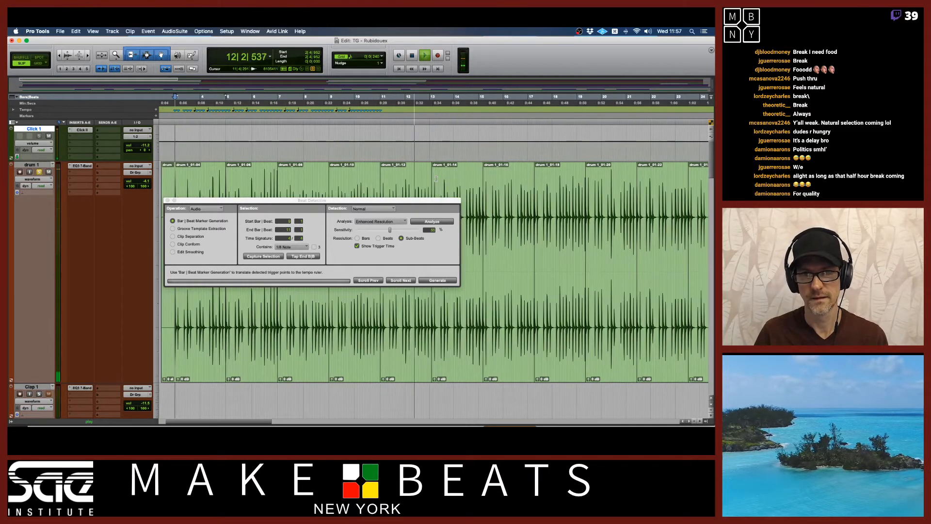
key("space")
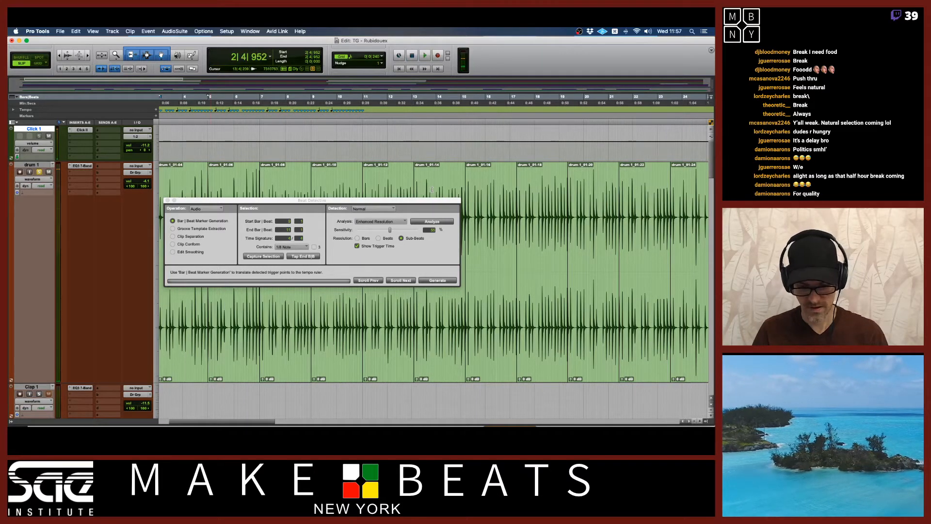
Step: Examine the drum 1 phrase from bar 11 to bar 13 where the generated tempo markers end
scroll(431, 186, "up", 3)
scroll(429, 185, "left", 5)
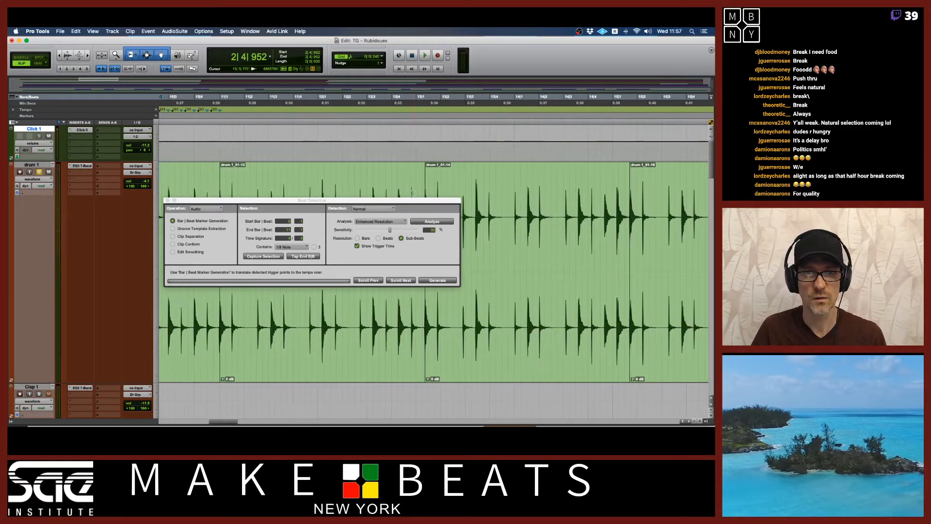
scroll(308, 105, "up", 2)
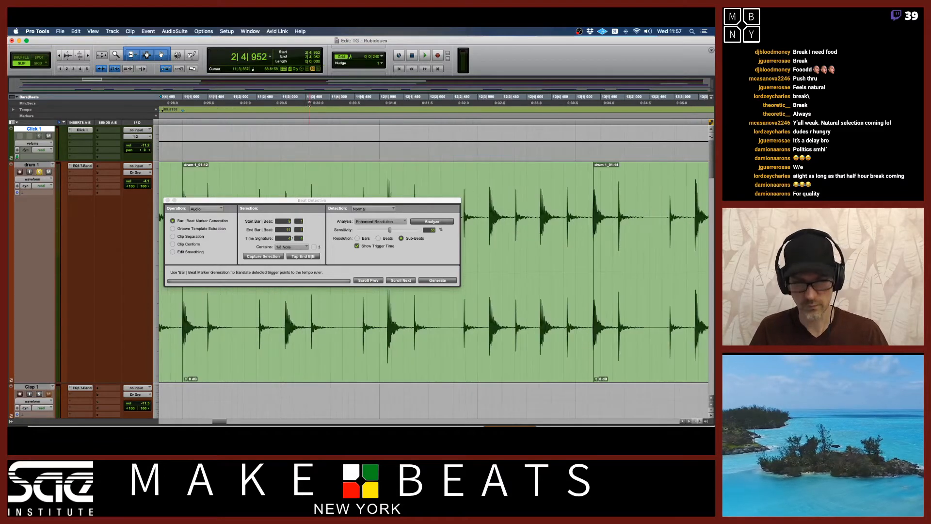
scroll(305, 108, "left", 2)
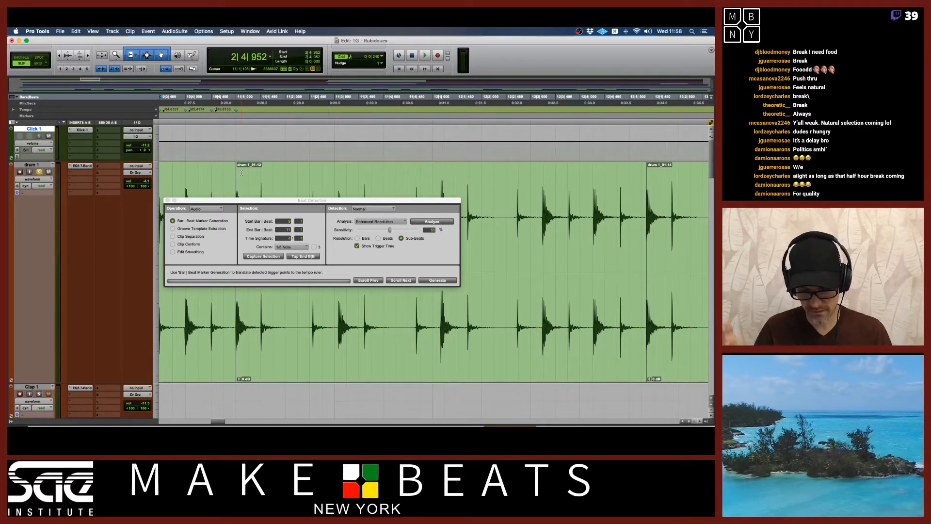
Step: Reduce the Click 1 track height to mini
scroll(242, 173, "down", 4)
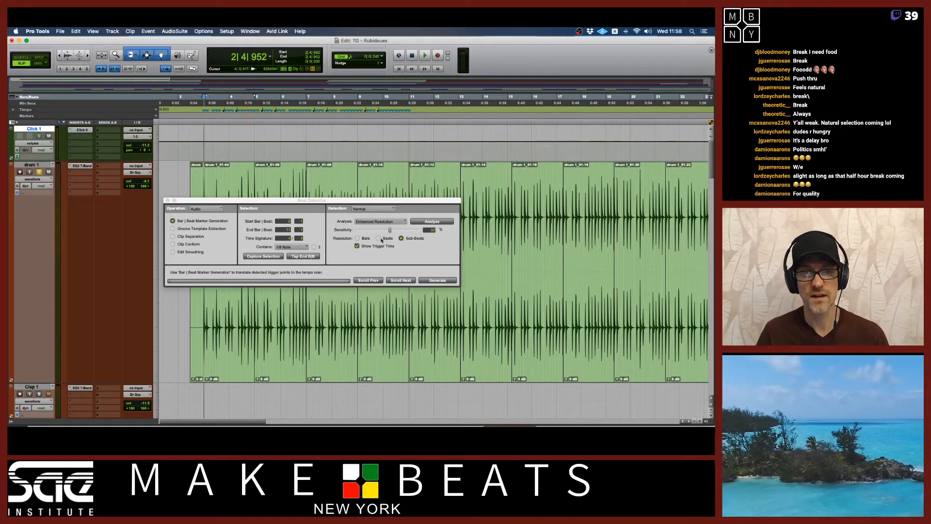
left_click(158, 152)
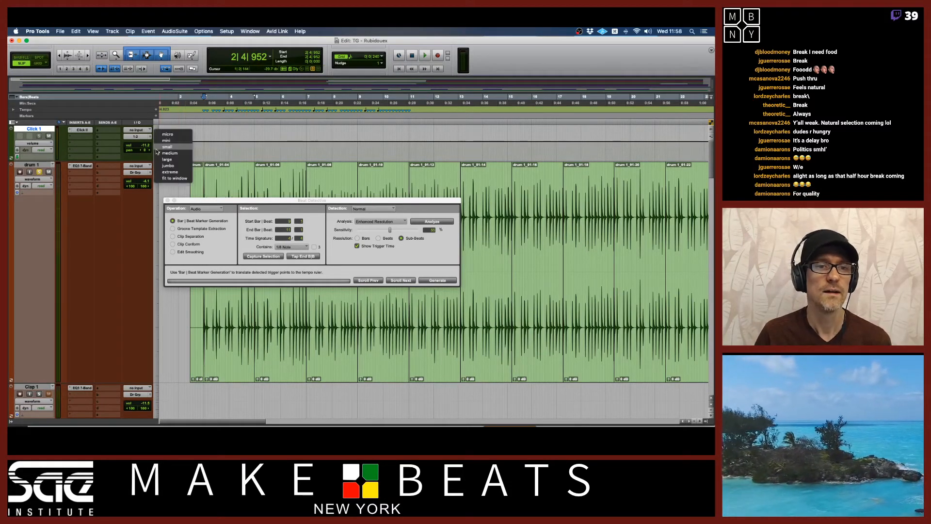
left_click(164, 139)
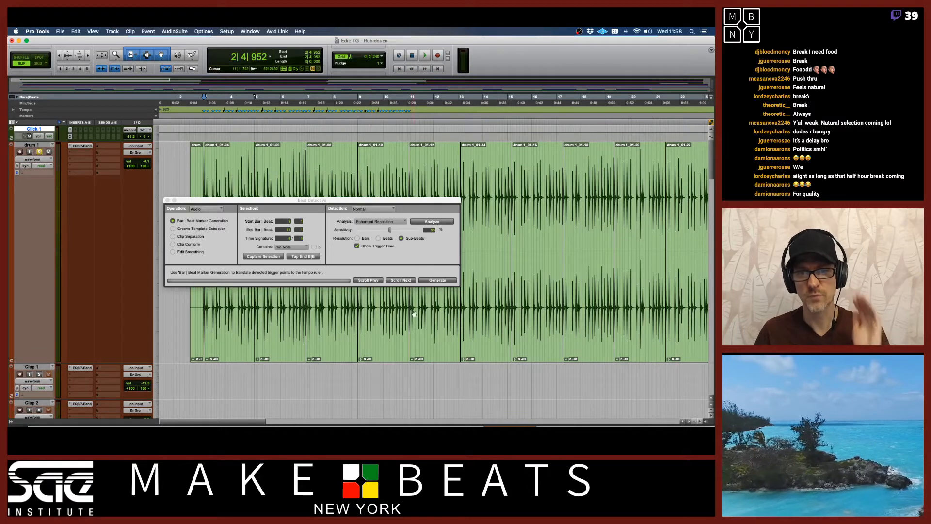
Step: Capture and analyze the drum 1 clip at bars 11 to 13 in Beat Detective and generate its markers, preserving sample position
left_click(436, 338)
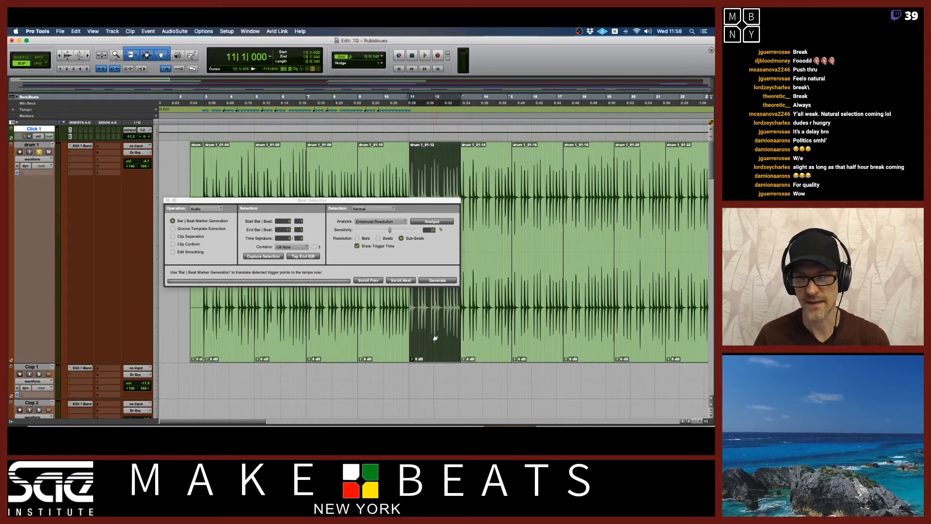
key("t")
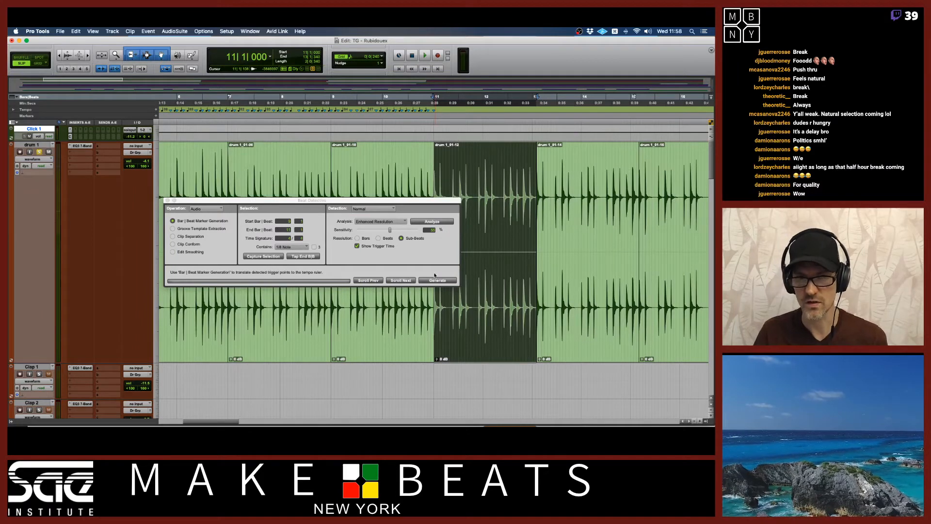
left_click(280, 256)
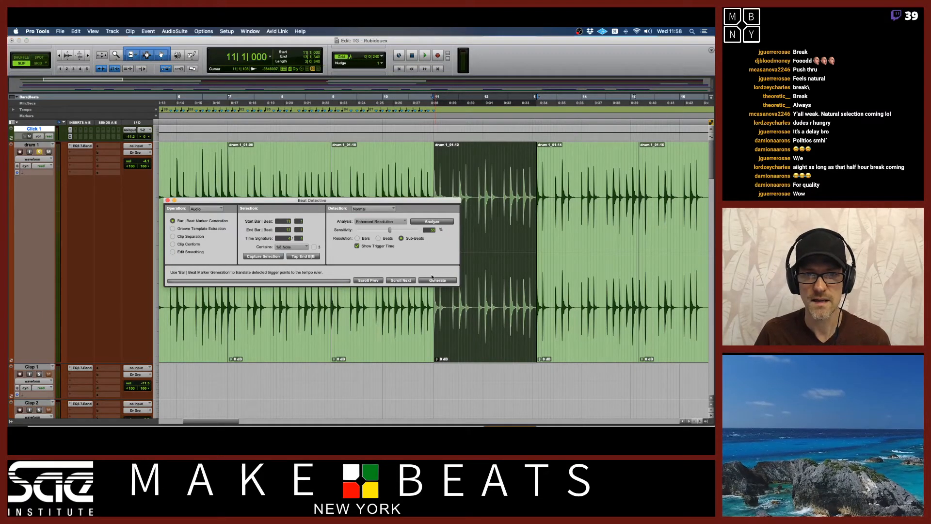
left_click(433, 221)
left_click(437, 280)
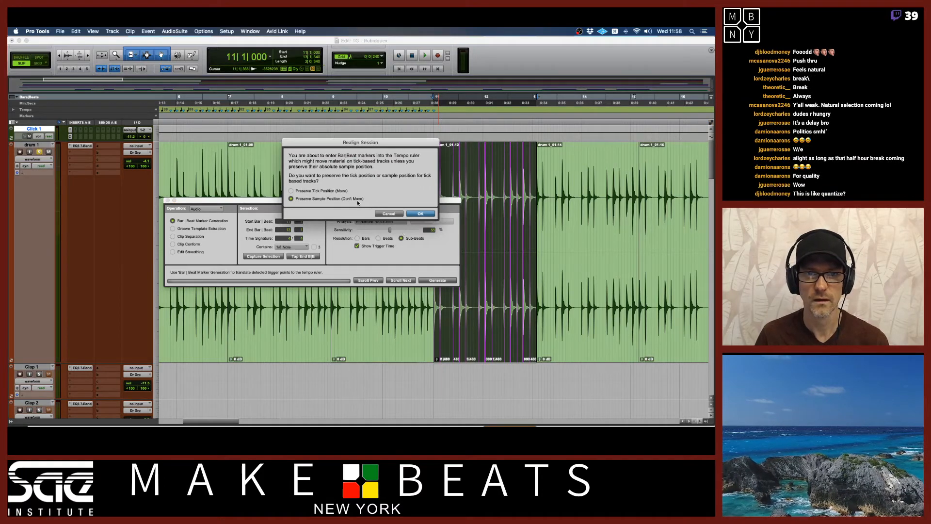
left_click(421, 214)
Step: Capture and analyze the drum 1 clip at bars 13 to 15 and generate its bar and beat markers, preserving sample position
left_click(567, 316)
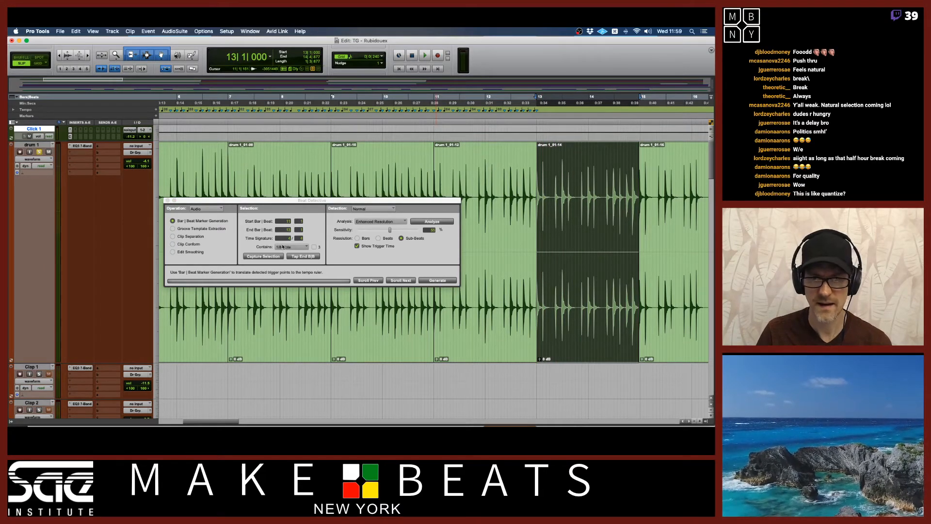
left_click(280, 257)
left_click(431, 222)
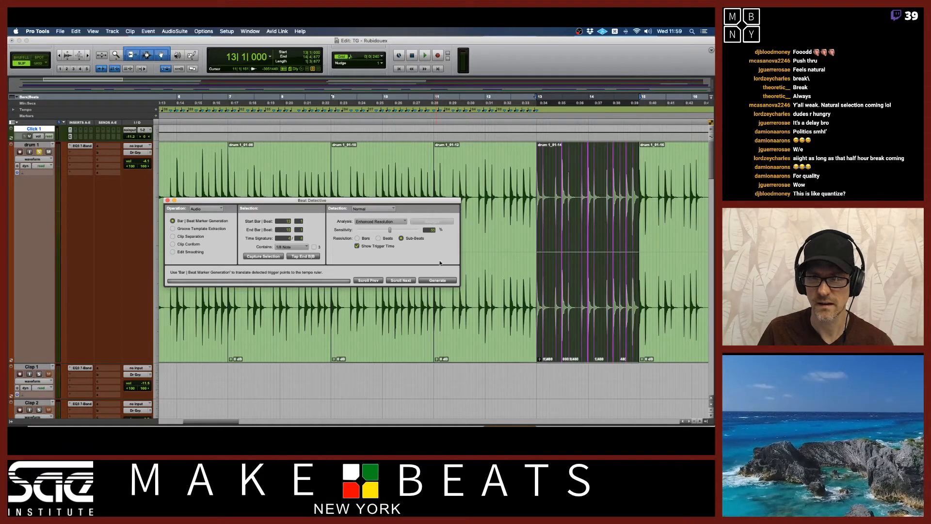
left_click(435, 281)
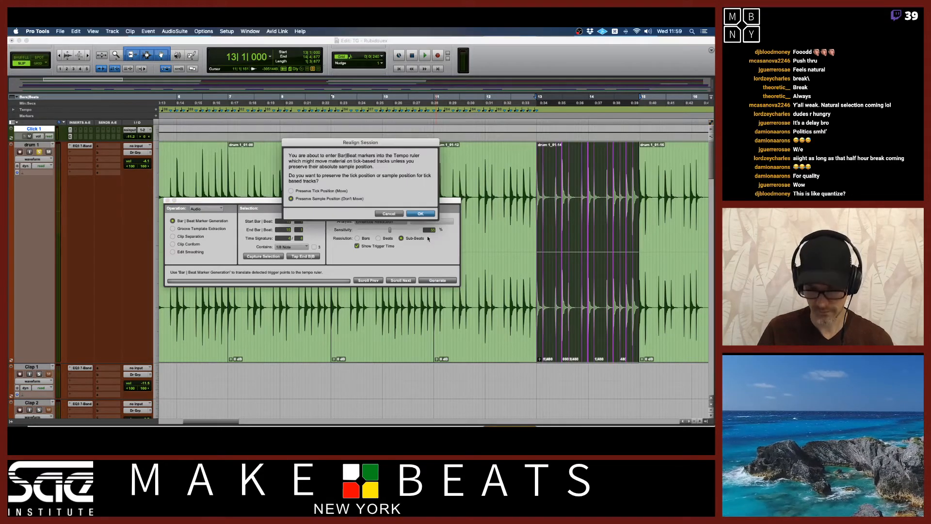
left_click(420, 214)
Step: Delete the Click 1 track from the session
right_click(41, 129)
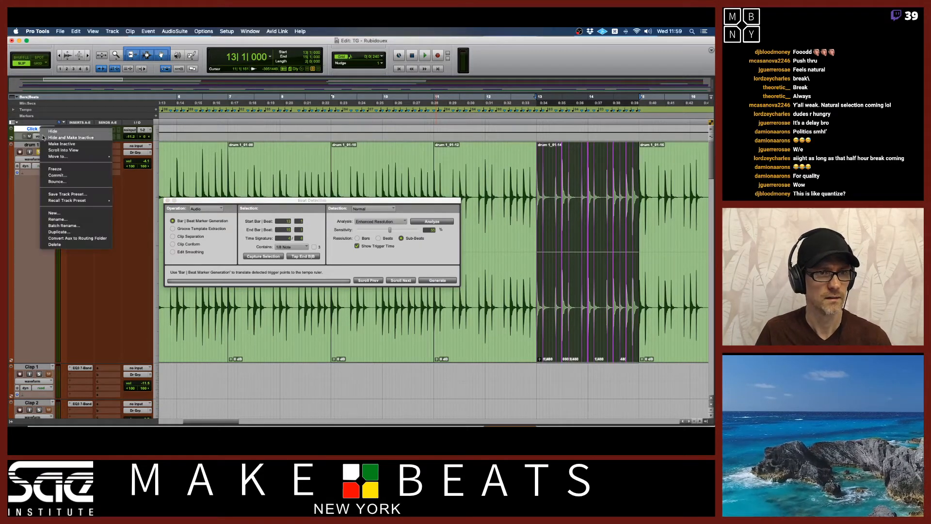
left_click(61, 245)
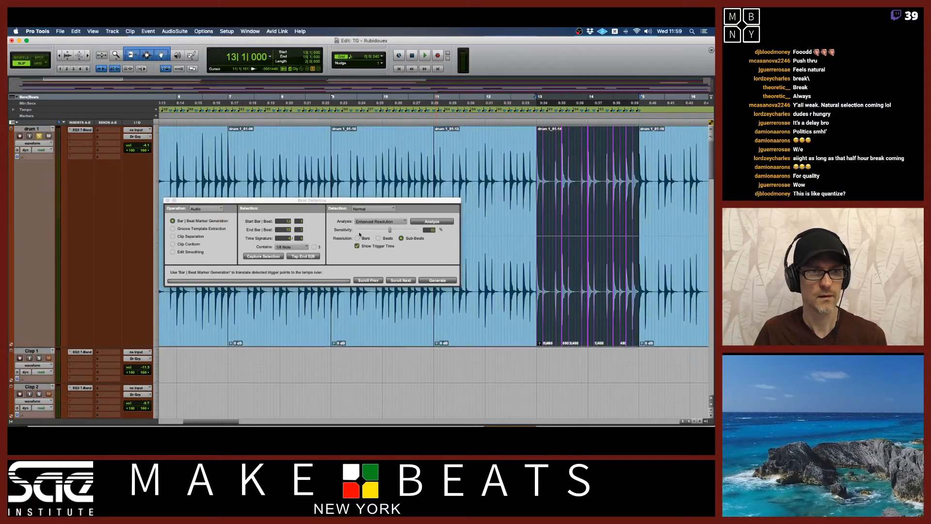
Step: Capture the drum 1 clip starting at bar 15 in Beat Detective, analyze it and generate its bar and beat markers
scroll(463, 290, "right", 10)
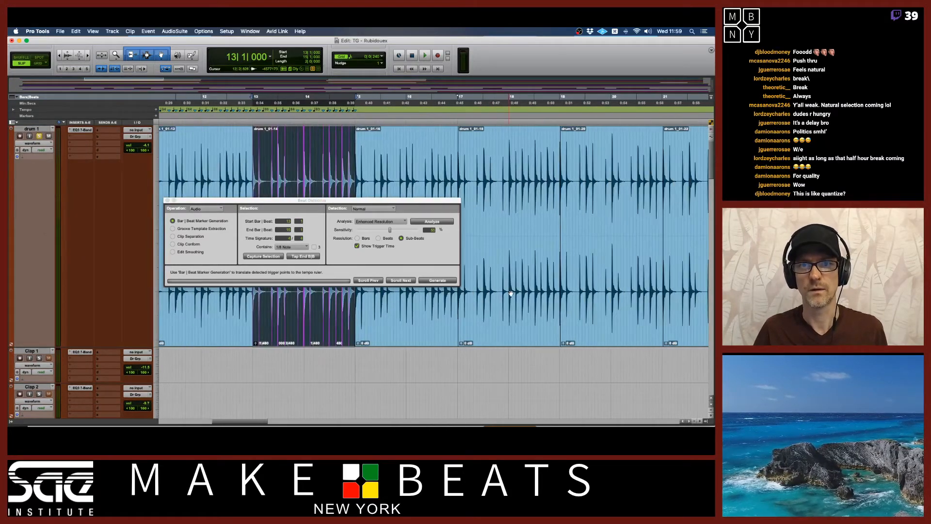
scroll(511, 294, "right", 3)
key("r")
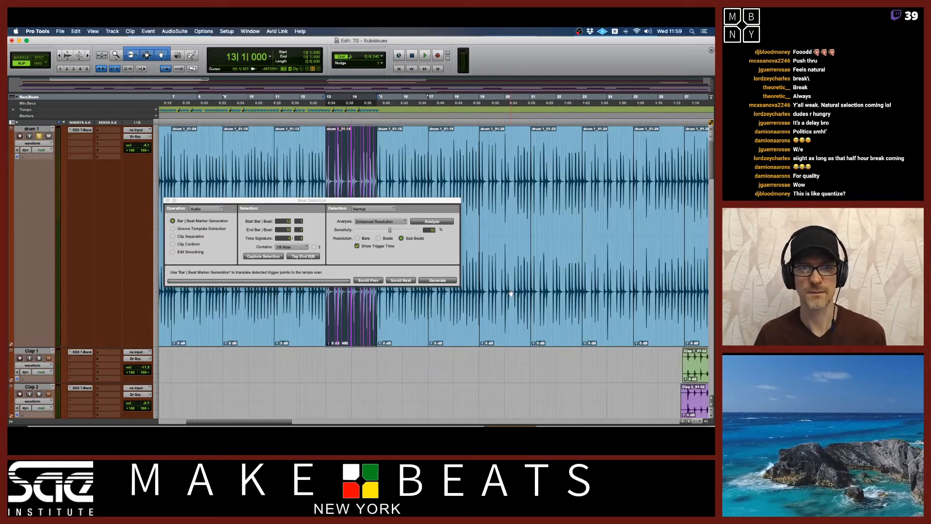
left_click(405, 333)
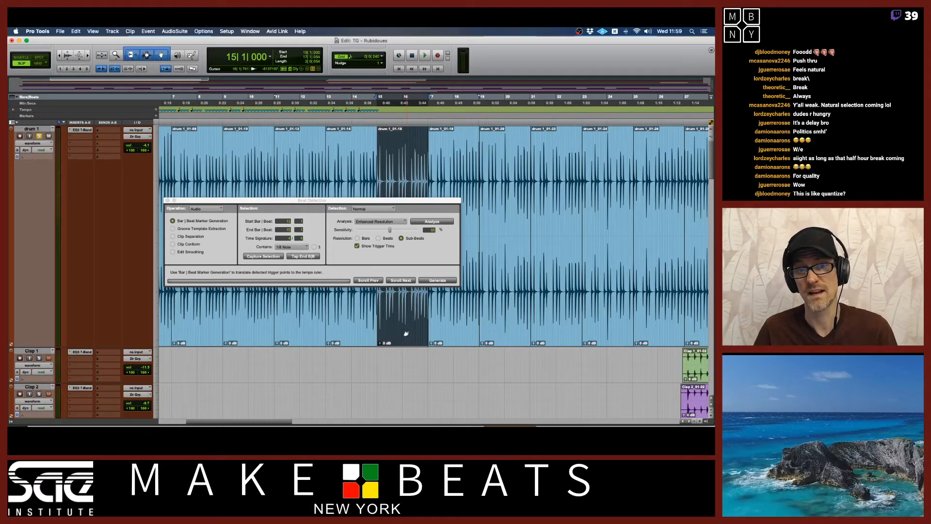
left_click(264, 256)
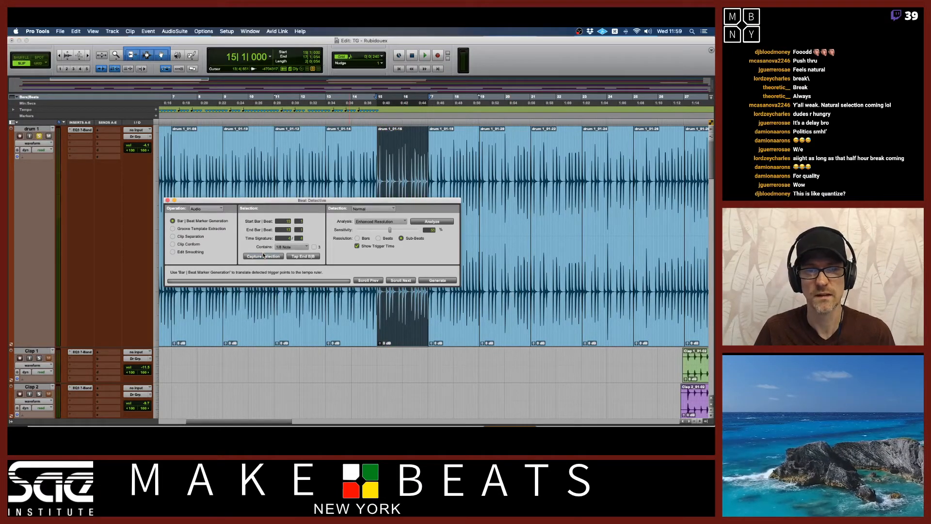
left_click(433, 221)
left_click(443, 281)
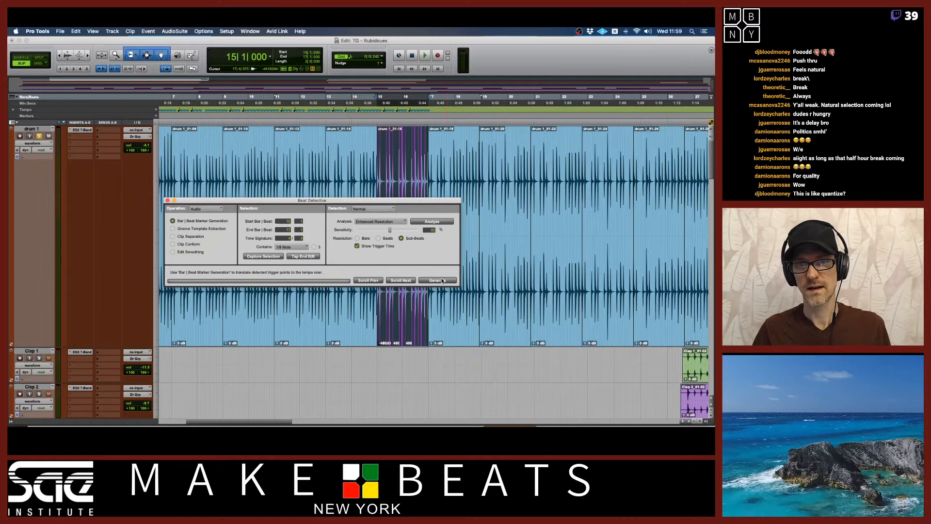
Step: Capture the drum 1 clip starting at bar 17, analyze it and generate its bar and beat markers
left_click(442, 318)
left_click(281, 256)
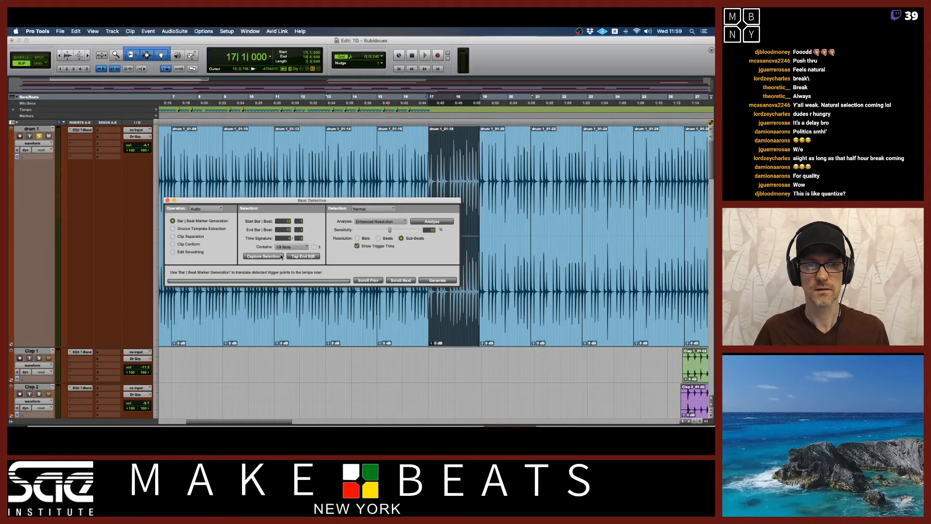
left_click(425, 223)
left_click(447, 281)
Step: Capture the drum 1 clip starting at bar 19, analyze it and generate its bar and beat markers
left_click(505, 320)
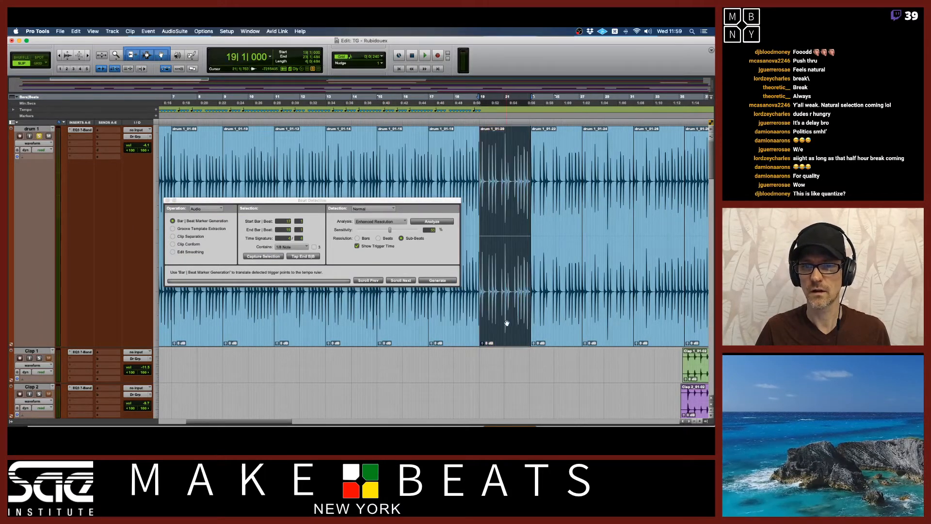
left_click(267, 256)
left_click(425, 222)
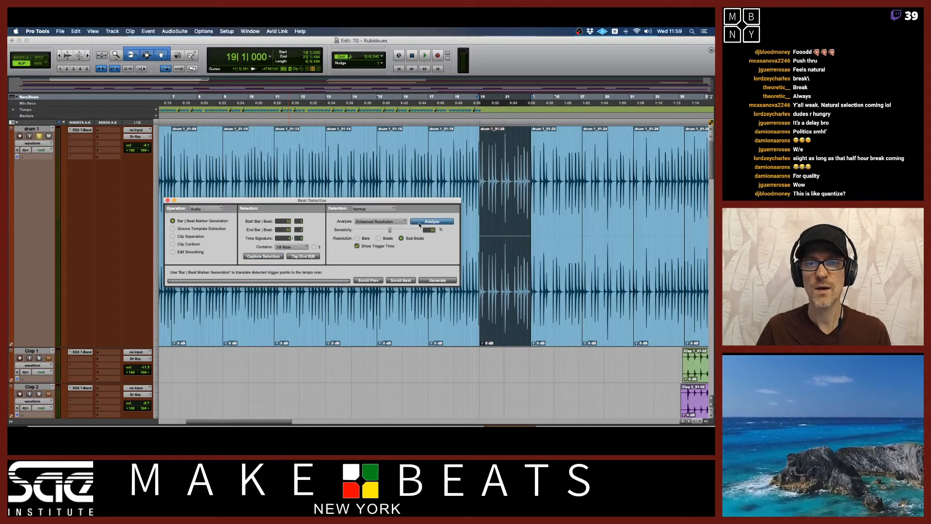
scroll(485, 361, "right", 5)
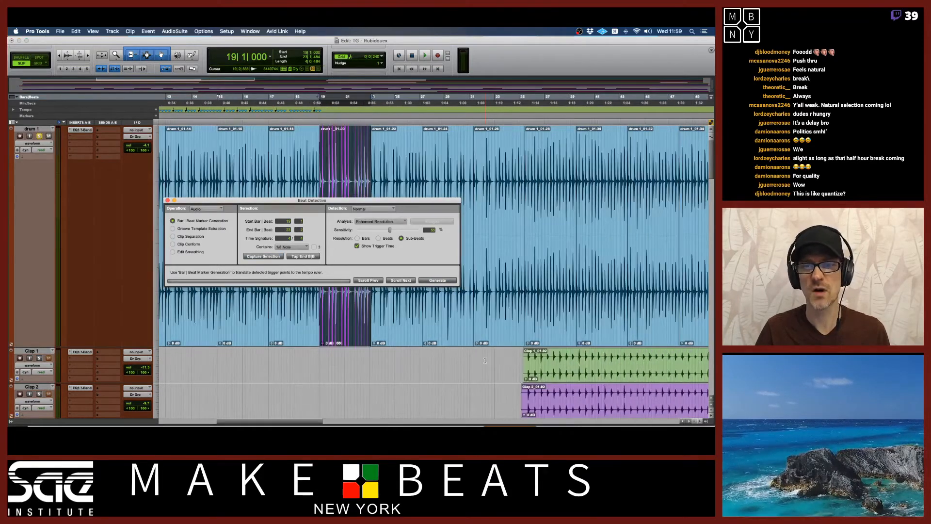
left_click(438, 280)
Step: Capture the drum 1 clip starting at 23|2|000, analyze it and generate its bar and beat markers
left_click(407, 335)
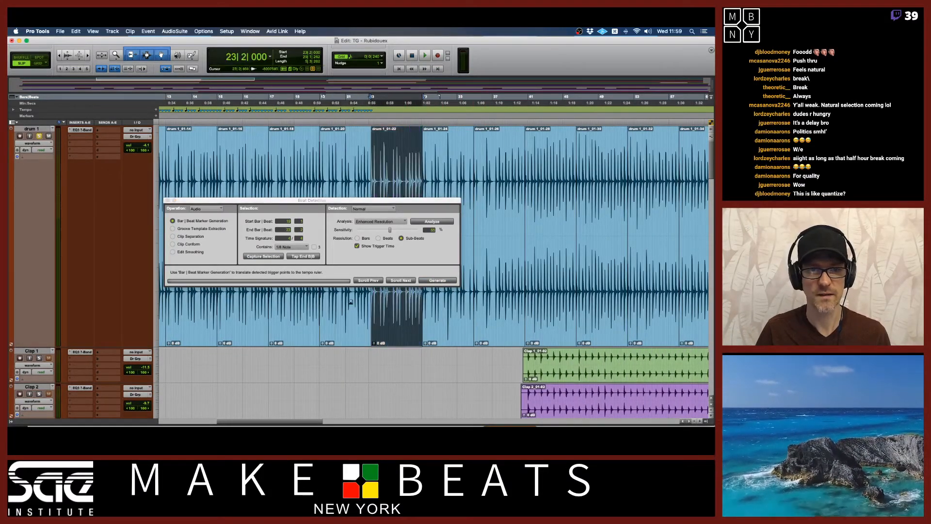
left_click(273, 257)
left_click(431, 221)
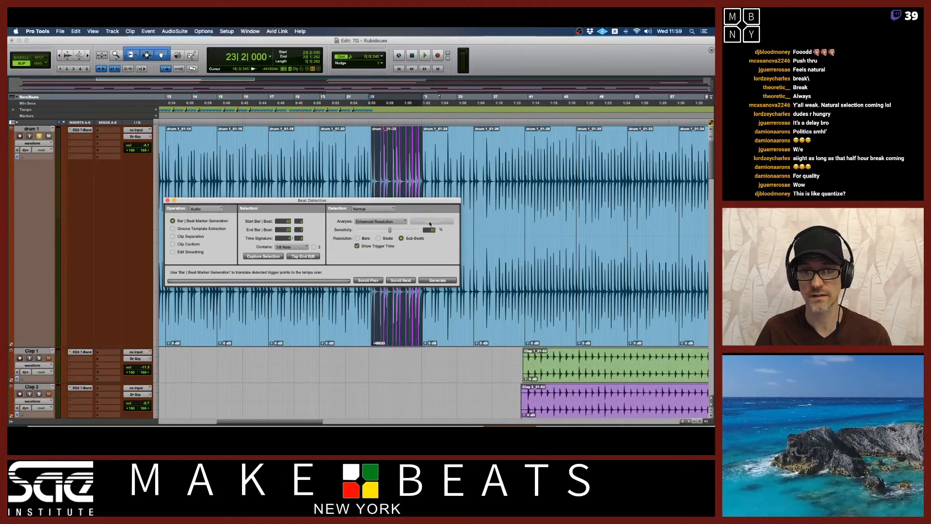
left_click(438, 281)
Step: Capture the drum 1 clip starting at bar 29, analyze it and generate its bar and beat markers
left_click(453, 331)
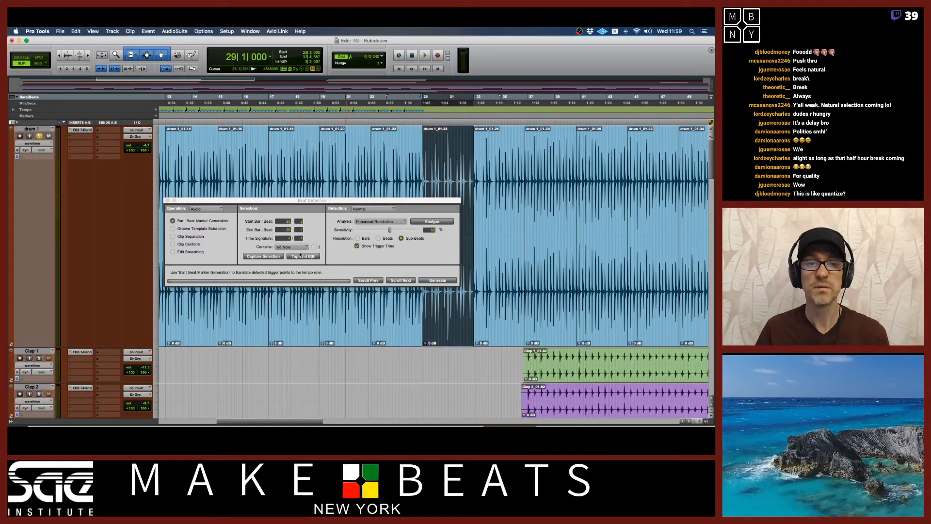
left_click(271, 256)
left_click(430, 222)
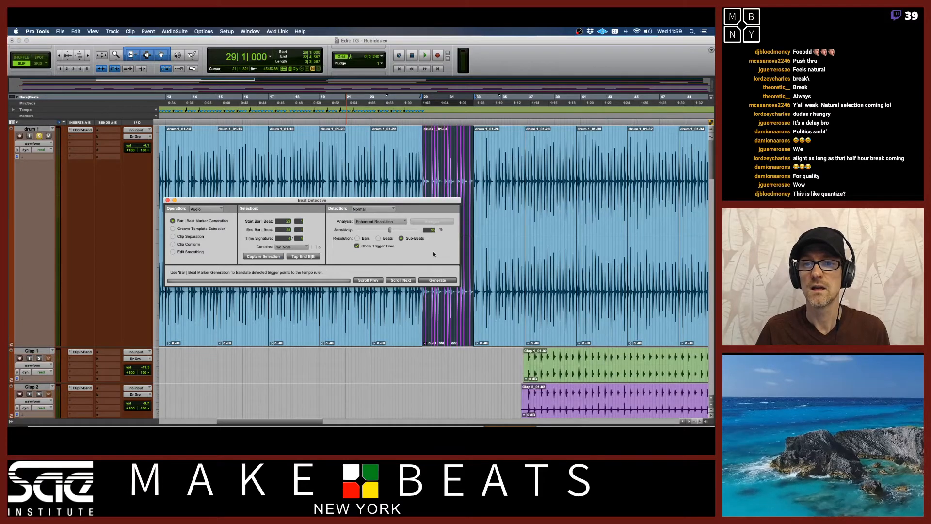
left_click(435, 280)
Step: Capture the drum 1 clip starting at bar 33, analyze it and generate its bar and beat markers
left_click(492, 336)
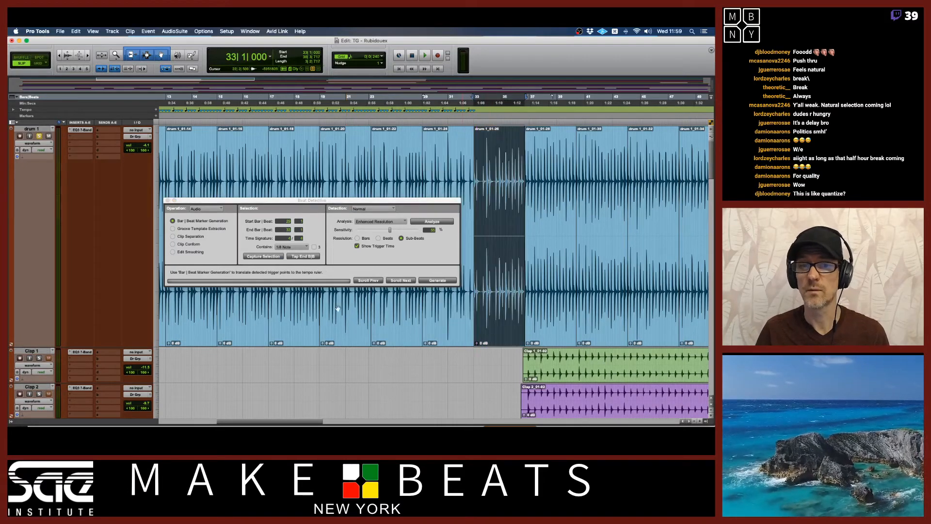
left_click(281, 257)
left_click(431, 221)
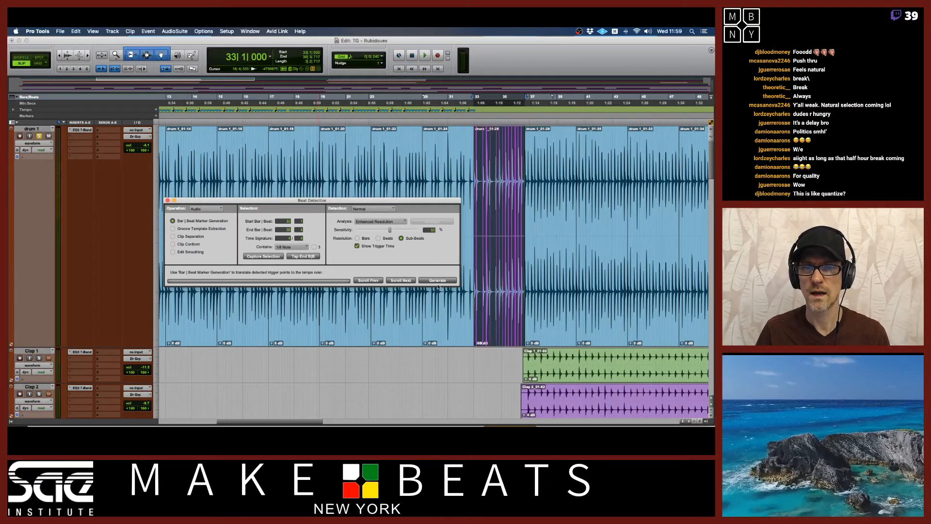
left_click(436, 280)
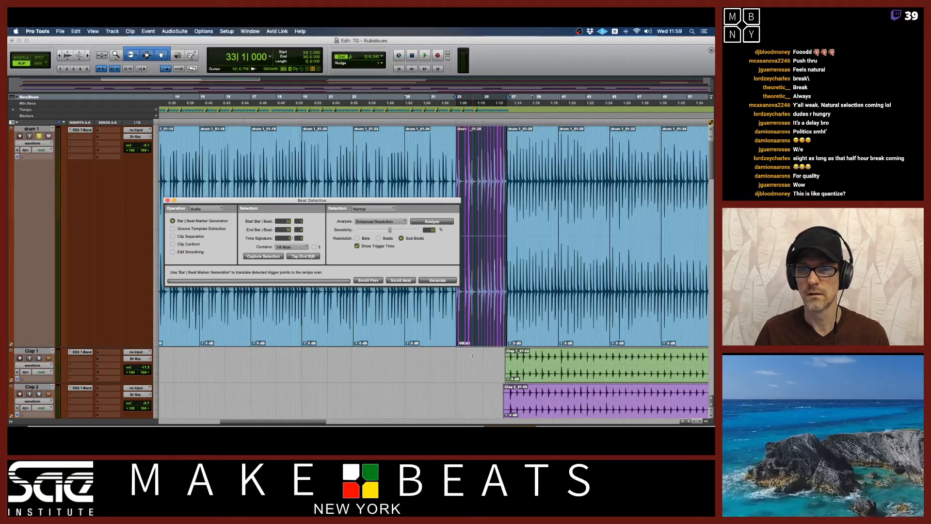
Step: Capture the drum 1 clip starting at 36|4|000, analyze it and generate its bar and beat markers
scroll(466, 358, "right", 5)
left_click(372, 344)
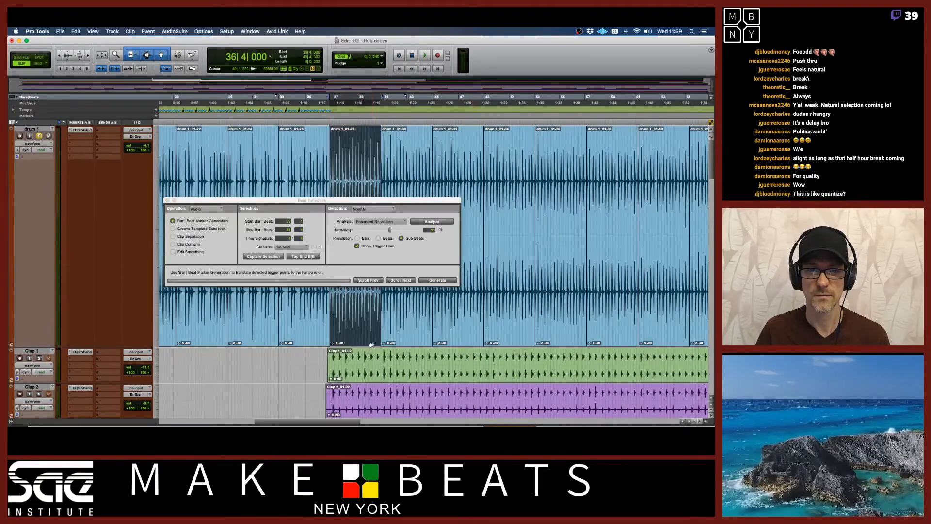
left_click(271, 257)
left_click(426, 222)
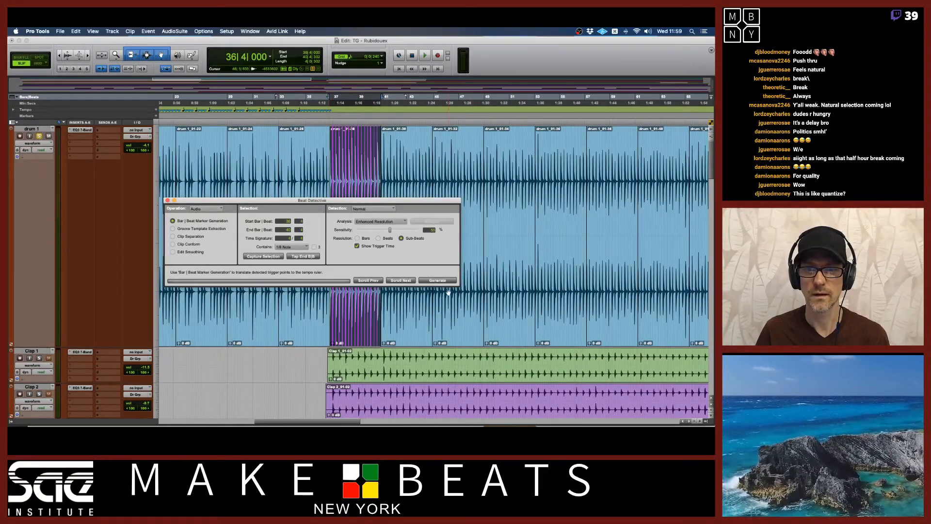
left_click(443, 280)
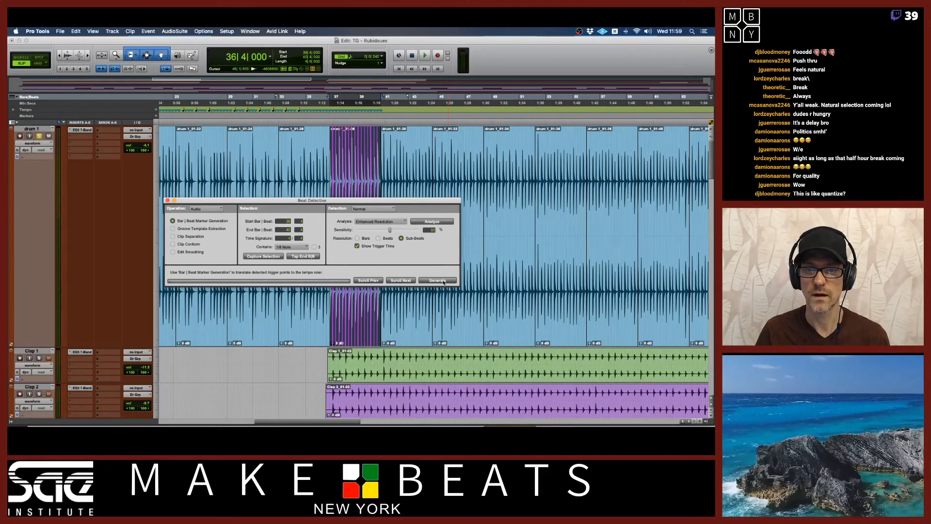
left_click(399, 327)
left_click(271, 257)
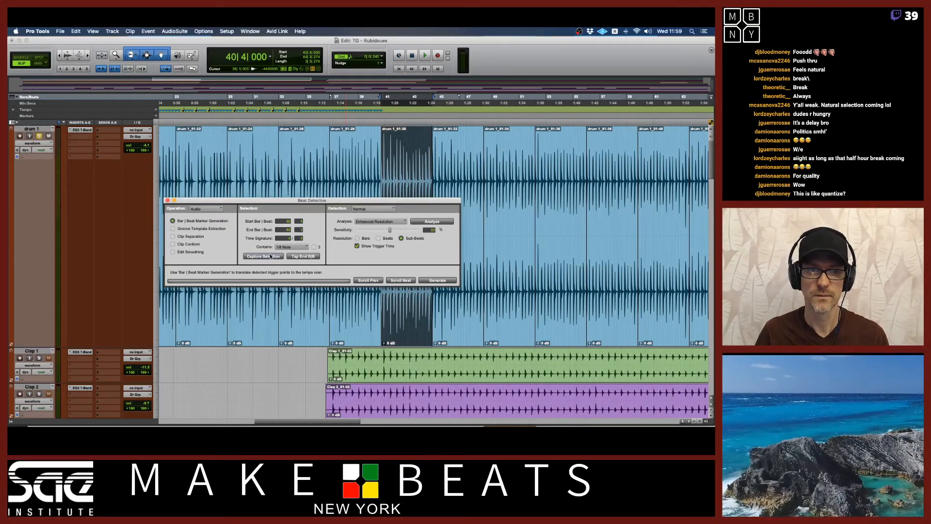
left_click(433, 221)
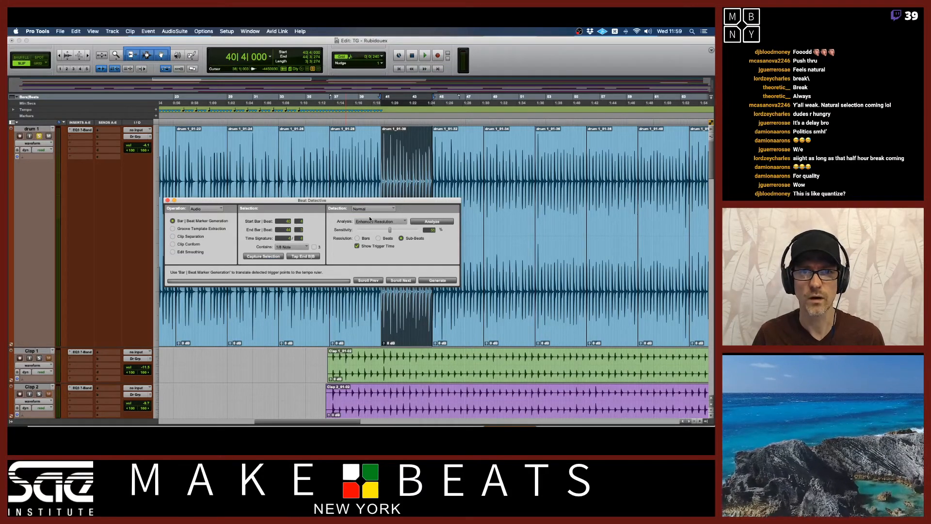
Step: Undo the last two marker generations and play back the drum 1 clip starting at bar 33
key("super+z")
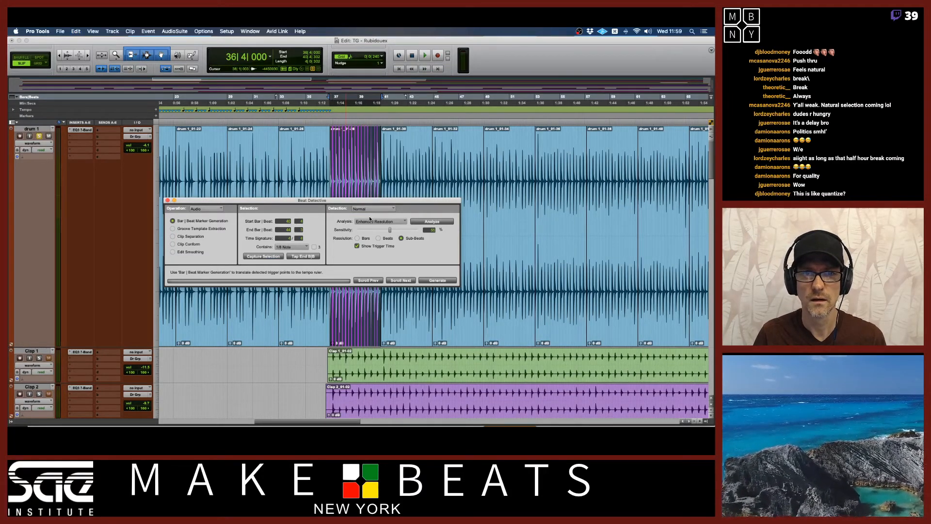
key("super+z")
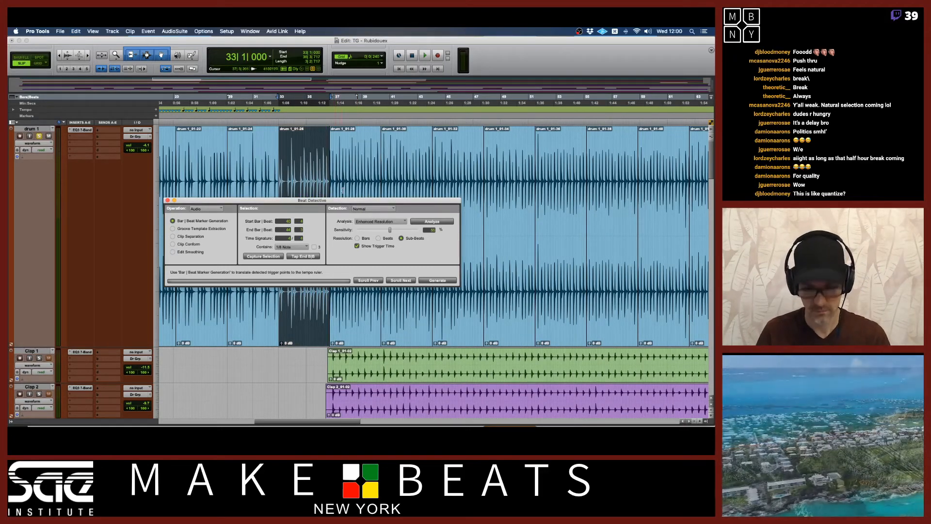
key("super+]")
key("space")
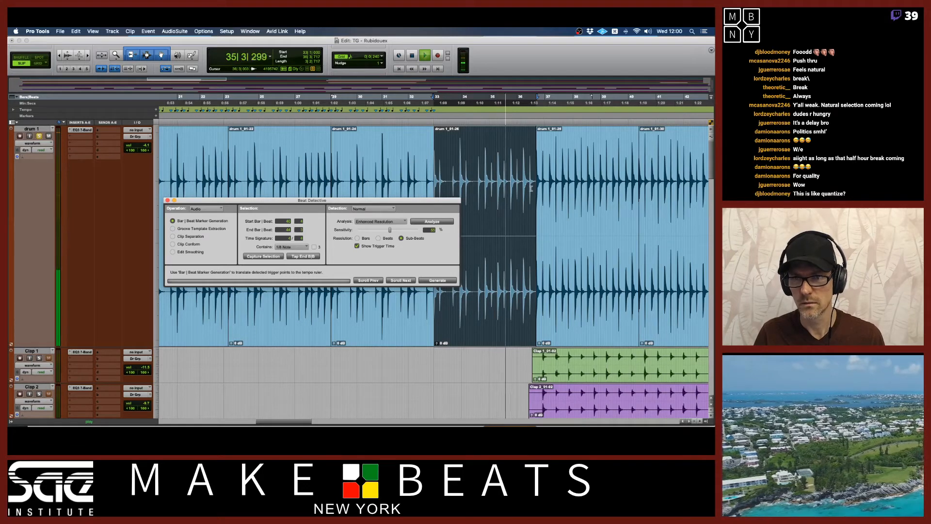
key("space")
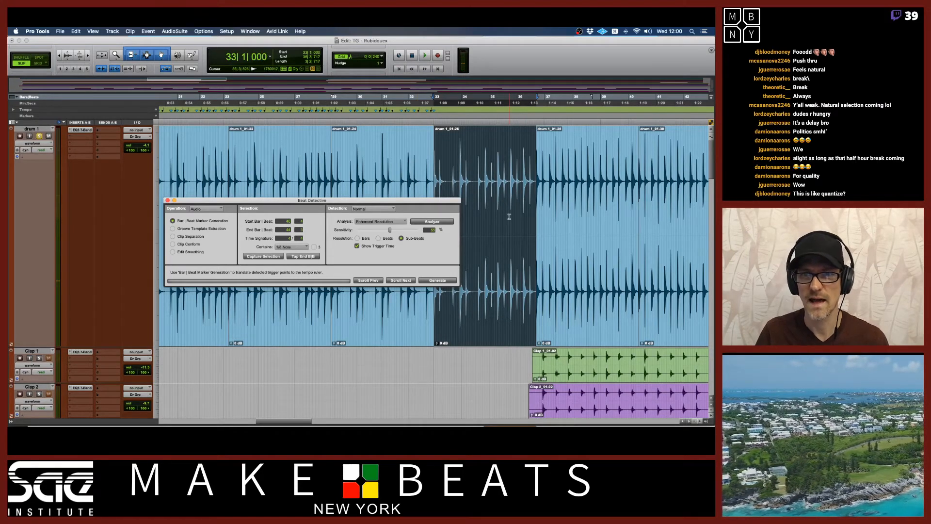
Step: Set the end bar of the drum 1 clip starting at bar 33 to 37 and analyze the clip
scroll(509, 216, "right", 2)
scroll(509, 216, "right", 3)
left_click_drag(451, 200, 535, 97)
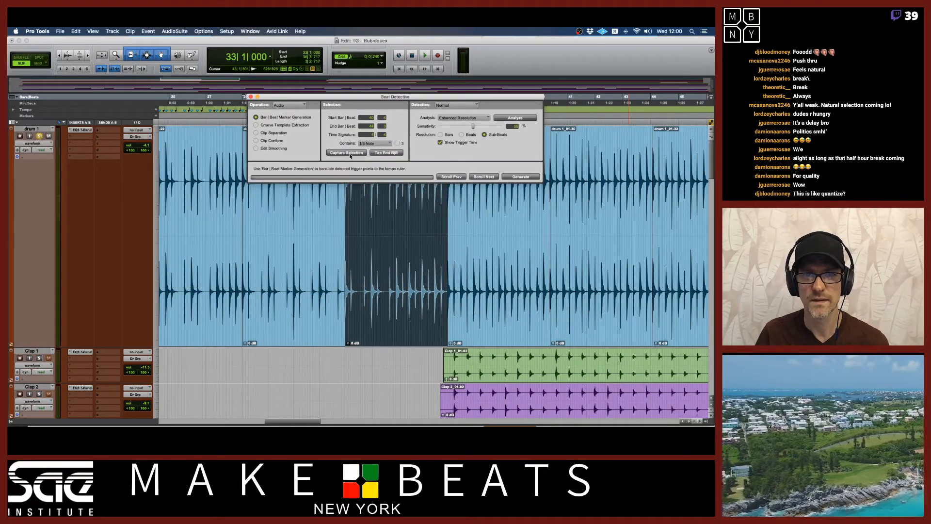
left_click(369, 127)
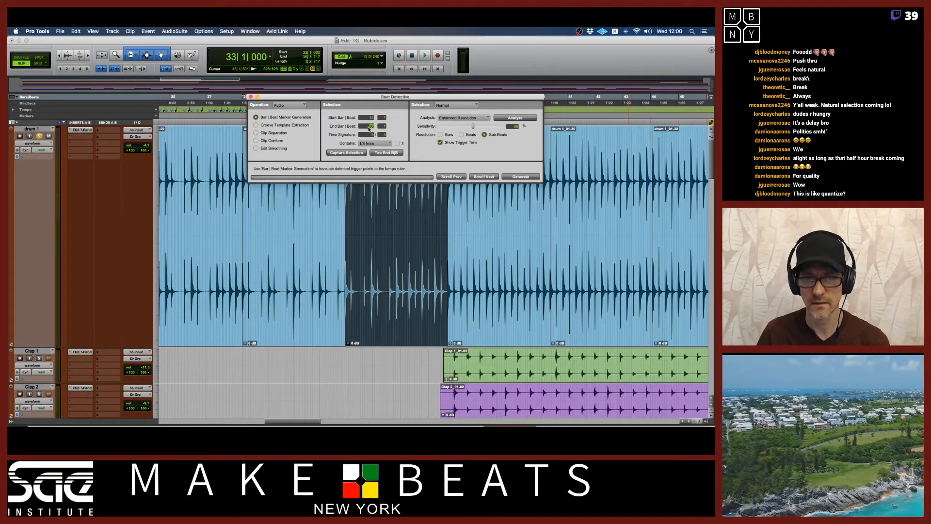
type("37")
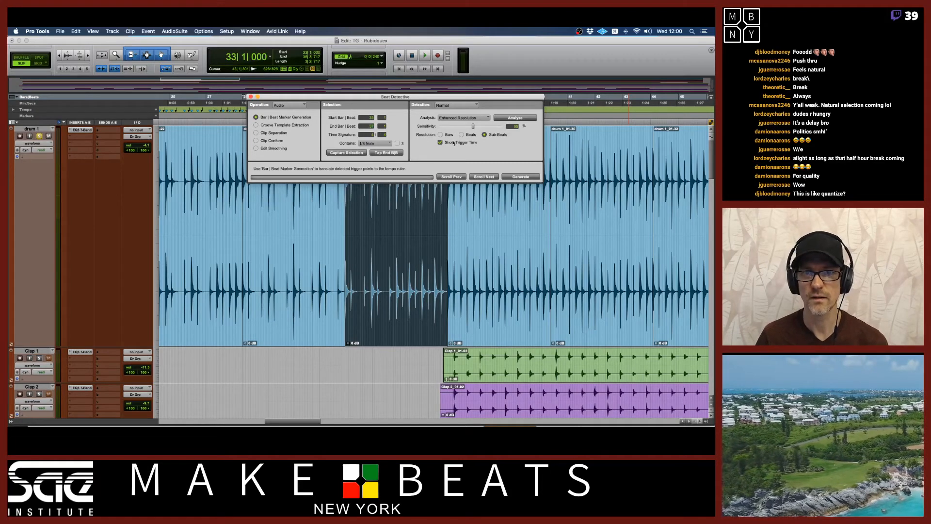
left_click(504, 119)
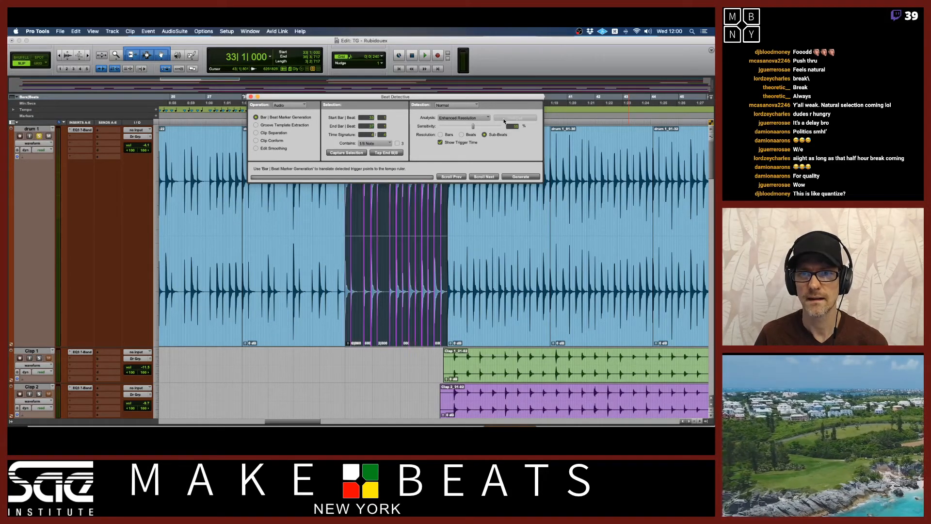
Step: Inspect the detected triggers through the end of the clip starting at bar 33 and generate its bar and beat markers
left_click_drag(491, 99, 390, 217)
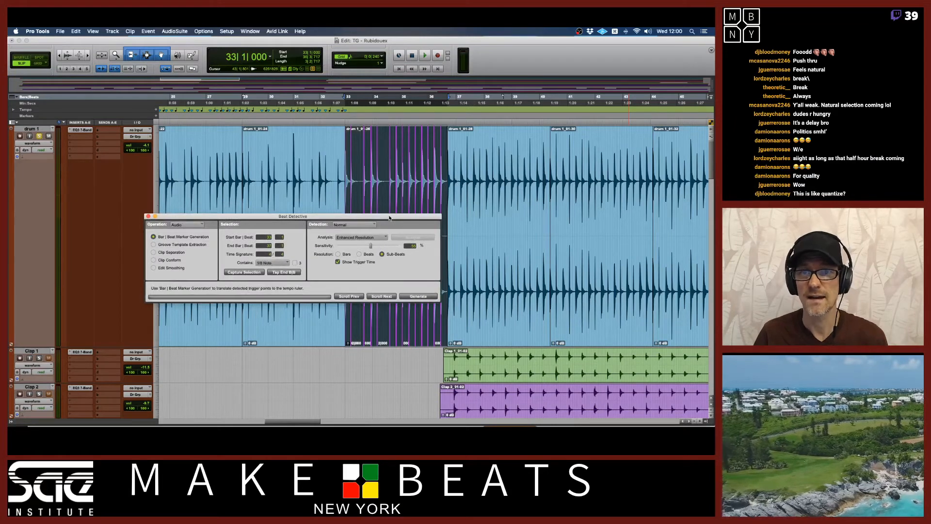
key("t")
key("t")
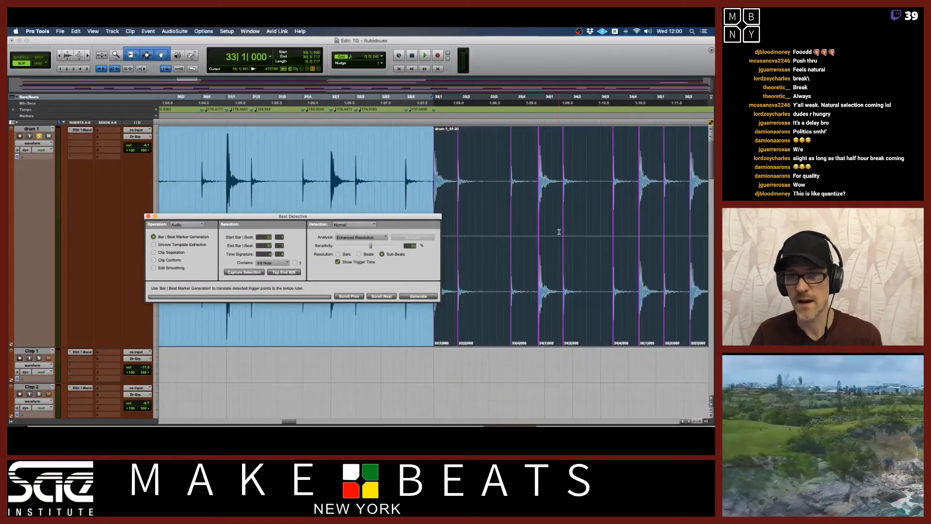
scroll(559, 232, "right", 3)
scroll(560, 232, "right", 4)
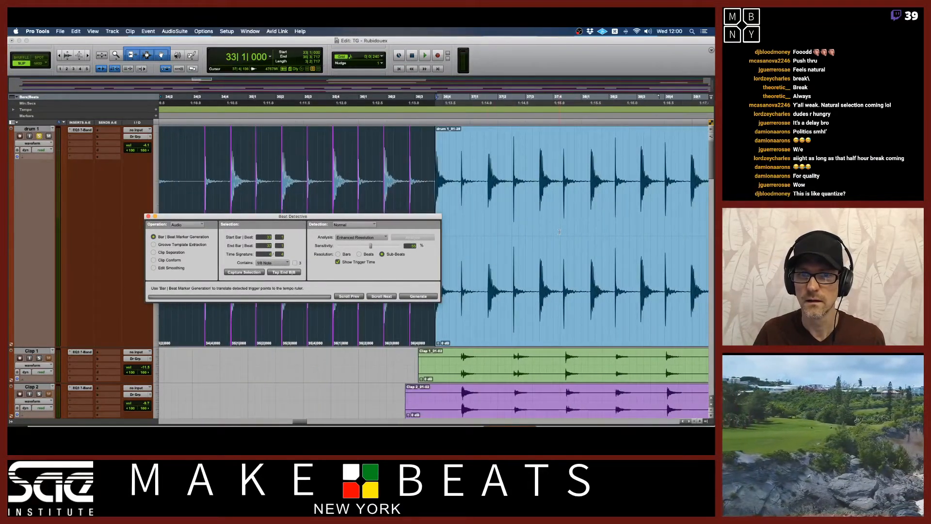
left_click(427, 296)
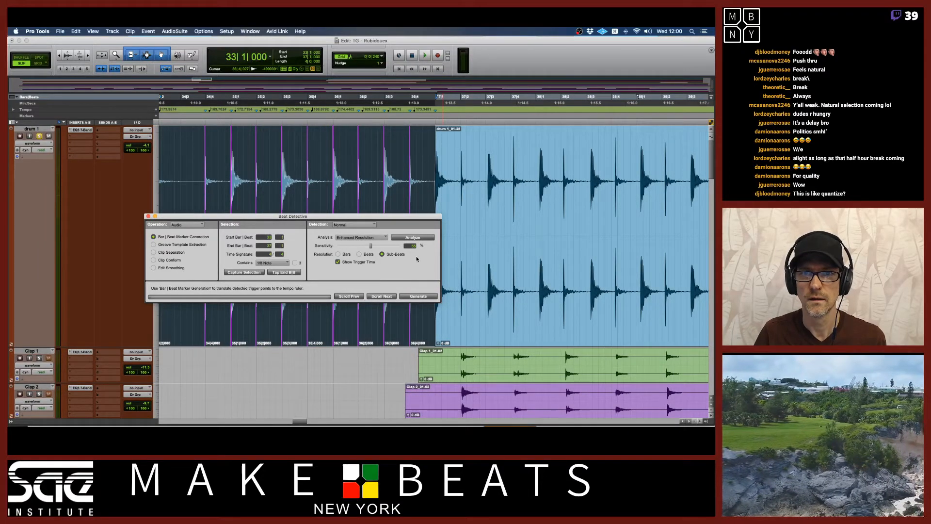
key("r")
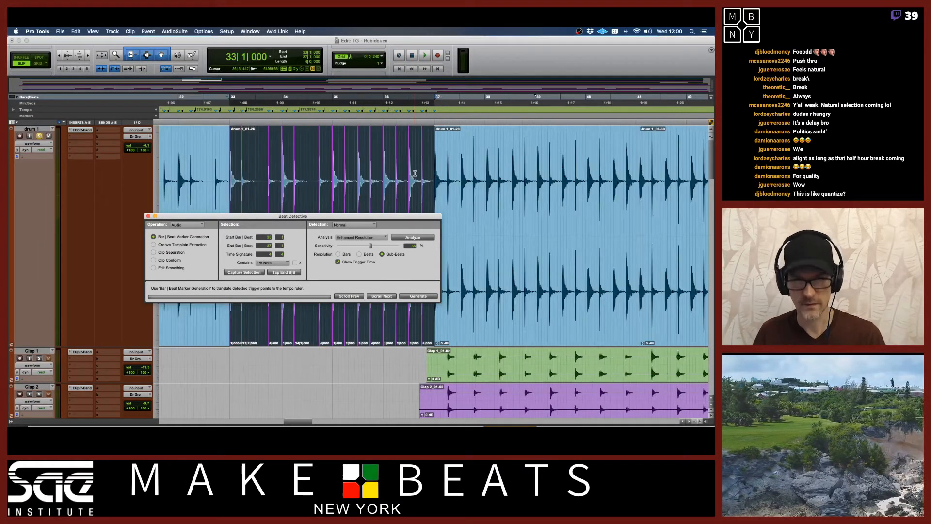
Step: Capture the drum 1 clip starting at bar 37, analyze it and generate its bar and beat markers
left_click(469, 329)
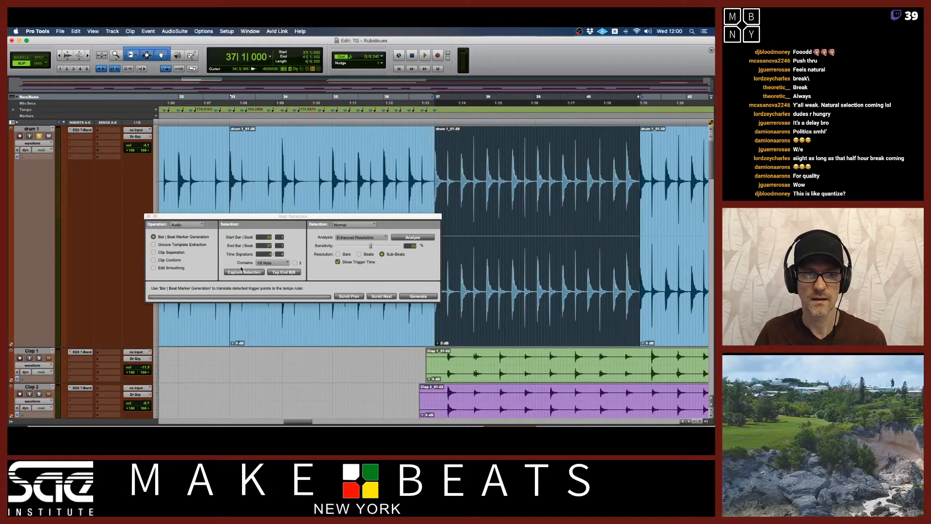
left_click(241, 273)
key("r")
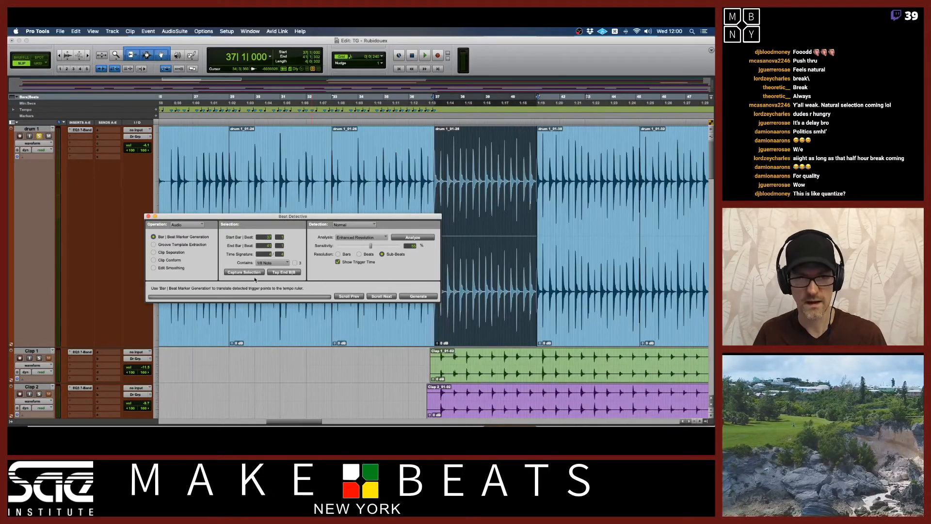
left_click(408, 238)
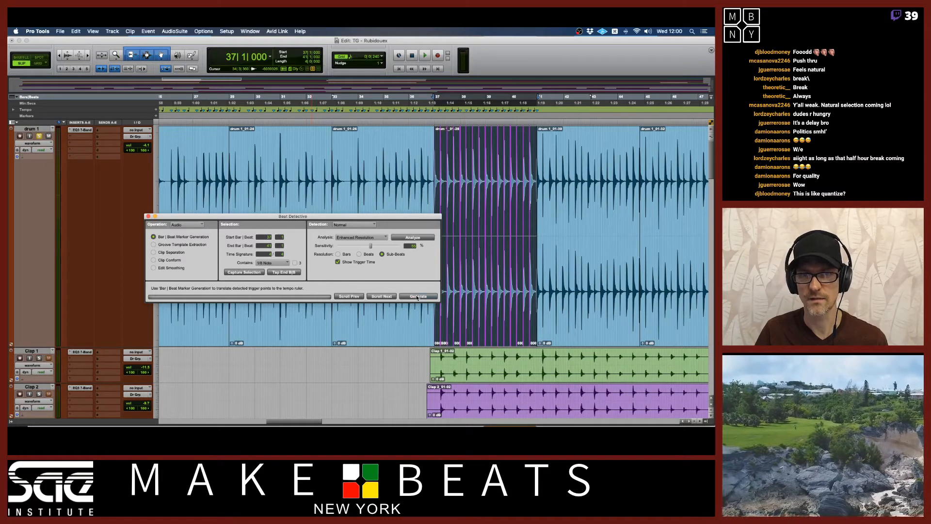
Step: Capture the drum 1 clip starting at bar 41 with end bar 45, analyze it and generate its bar and beat markers
scroll(485, 199, "right", 6)
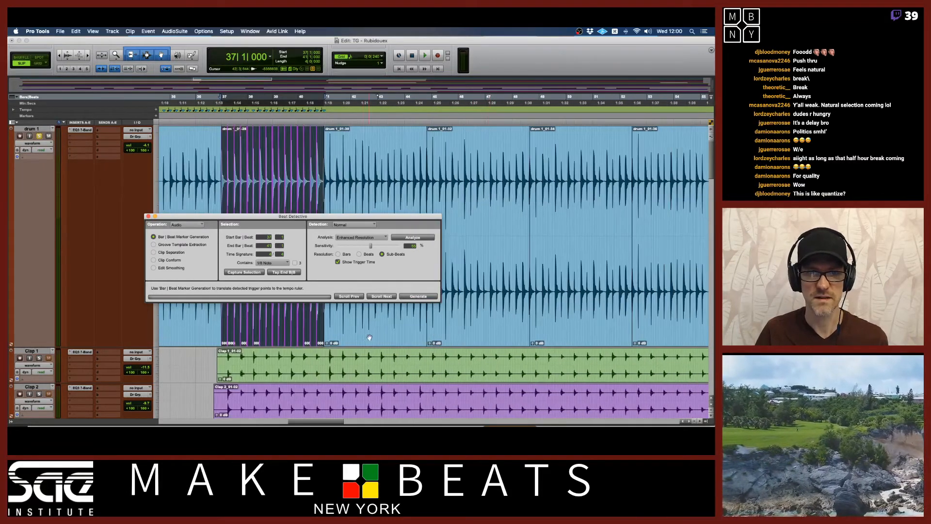
left_click(369, 336)
left_click(239, 273)
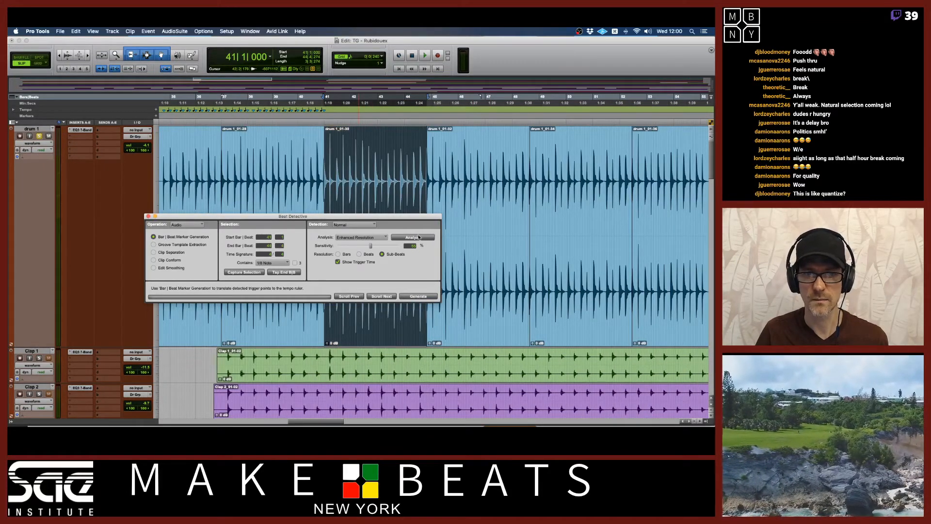
left_click(269, 246)
type("1")
left_click(272, 248)
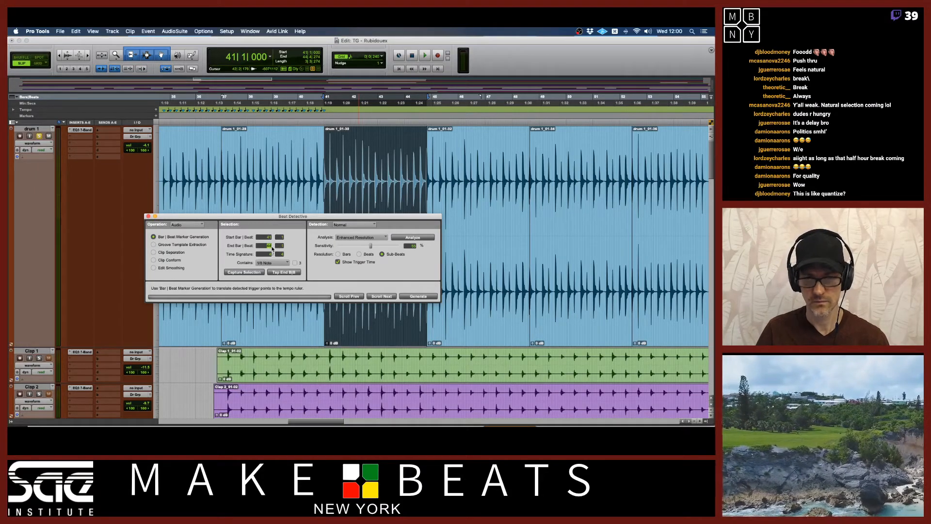
left_click(412, 237)
left_click(419, 297)
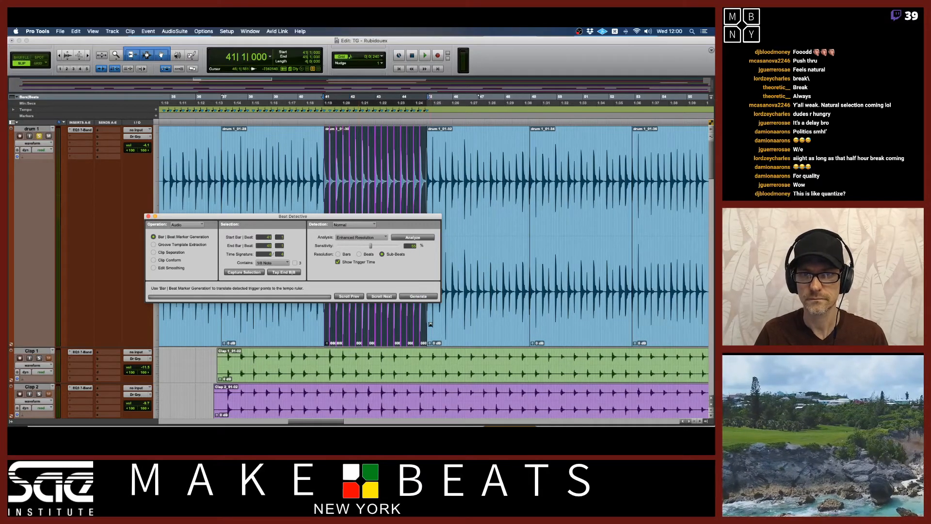
Step: Capture the drum 1 clip starting at bar 45, analyze it and generate its bar and beat markers
left_click(456, 339)
left_click(247, 273)
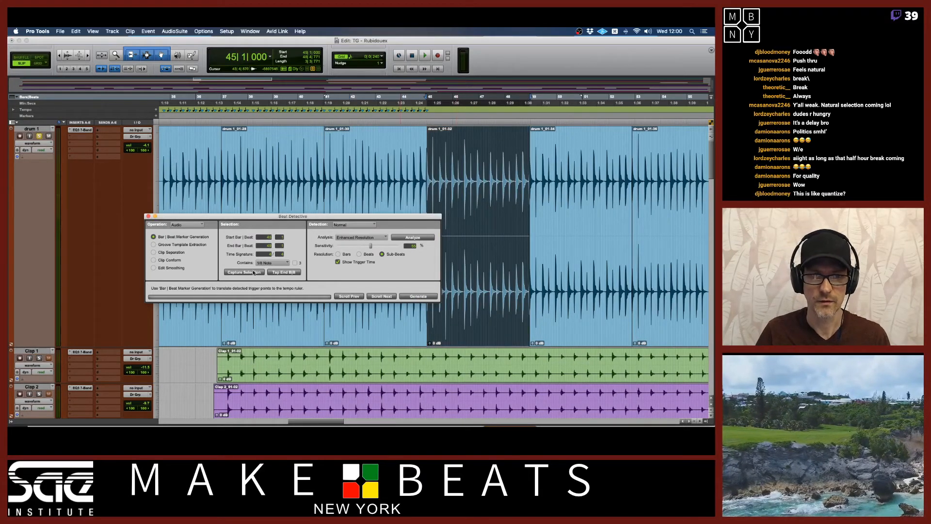
left_click(413, 238)
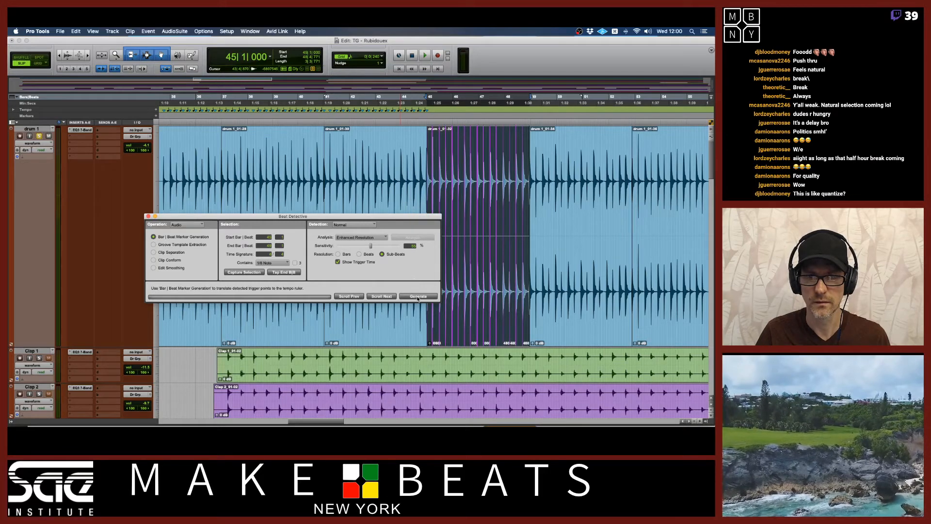
Step: Capture the drum 1 clip starting at bar 49
left_click(550, 330)
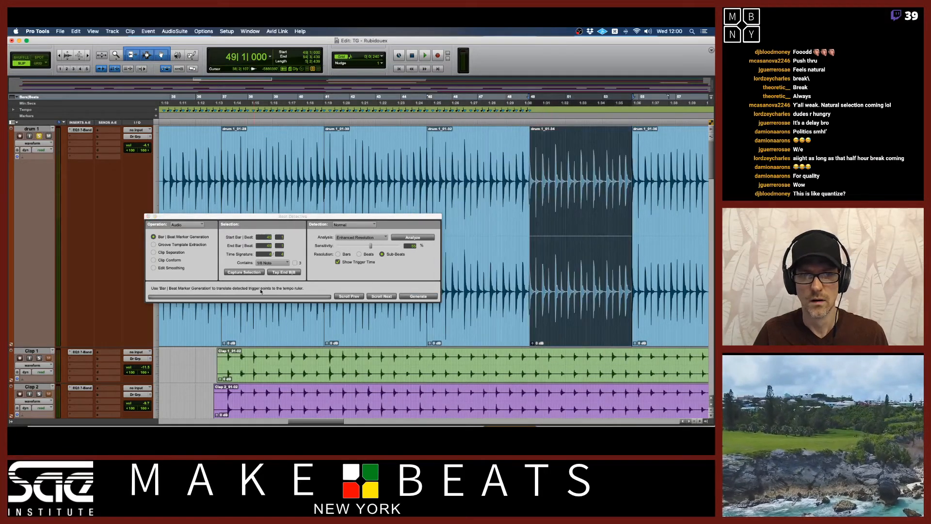
left_click(257, 273)
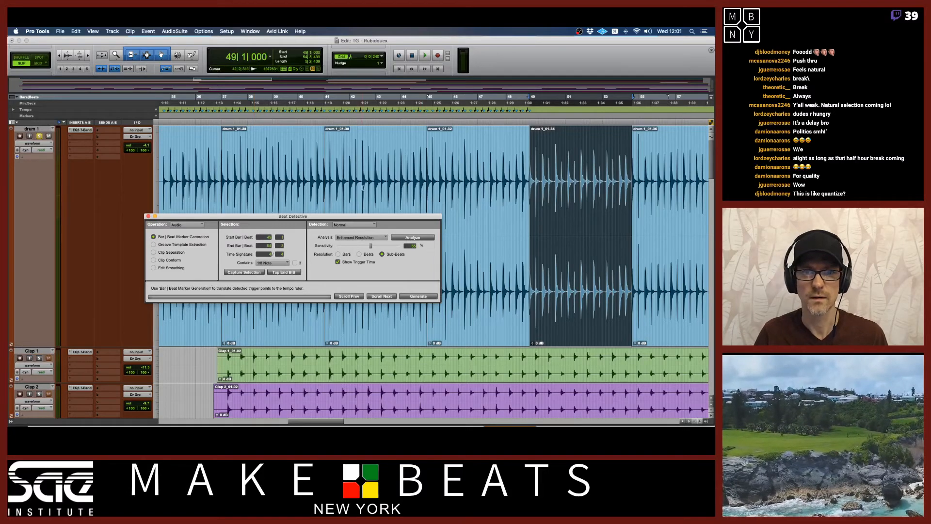
Step: Play back the drum 1 clip starting at bar 41 with loop playback turned on
left_click(365, 341)
key("space")
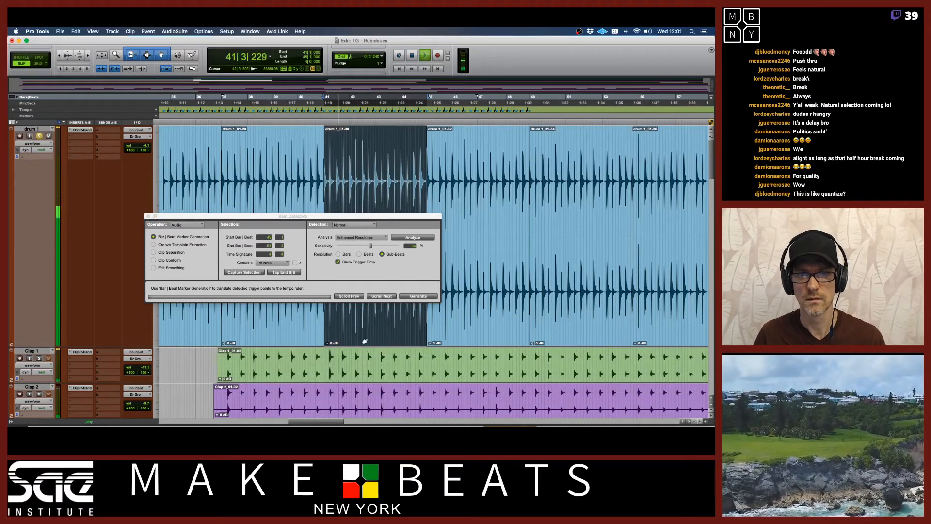
key("space")
key("alt+super+l")
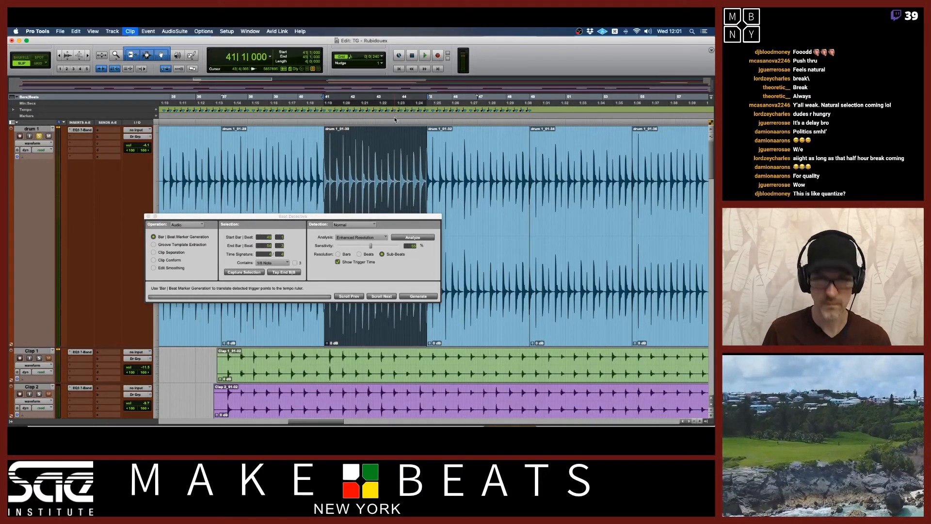
key("Return")
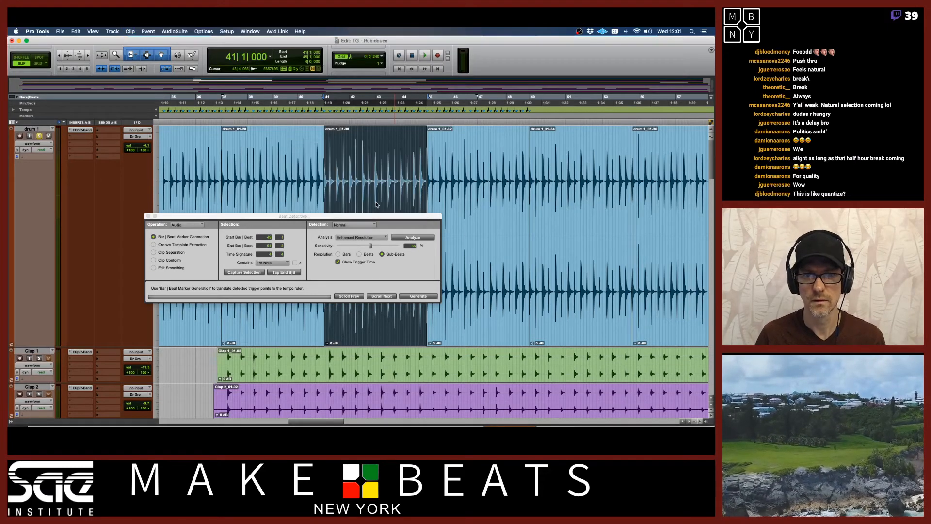
key("space")
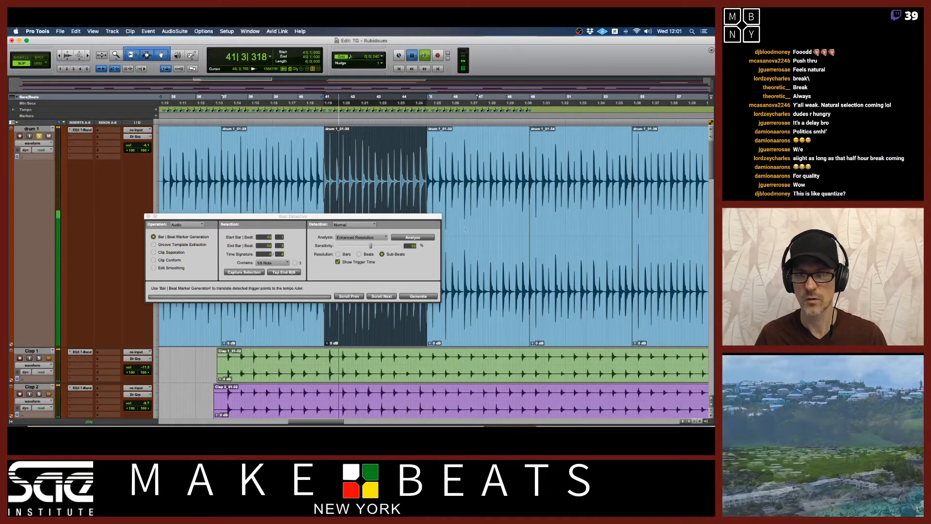
Step: Play back the drum 1 clip starting at bar 45 and move the Beat Detective window clear of the following clip
left_click(470, 298)
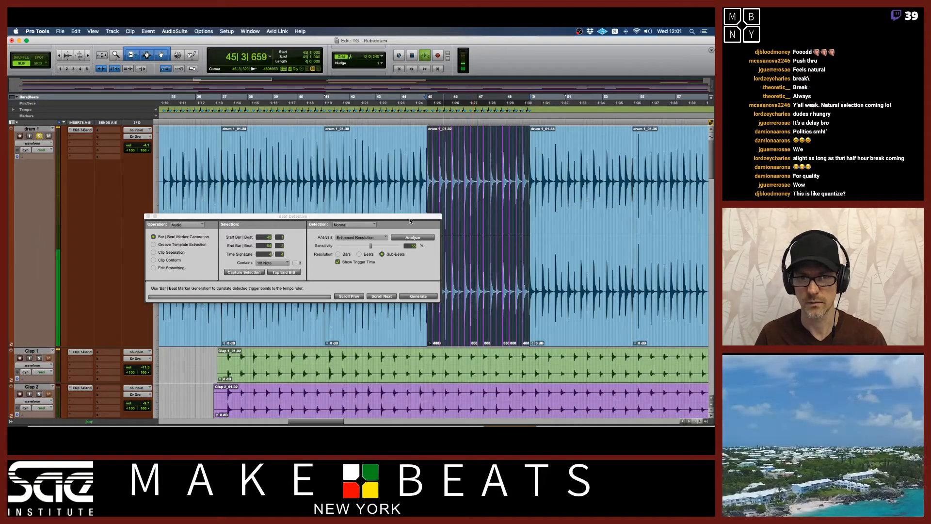
left_click_drag(409, 217, 430, 222)
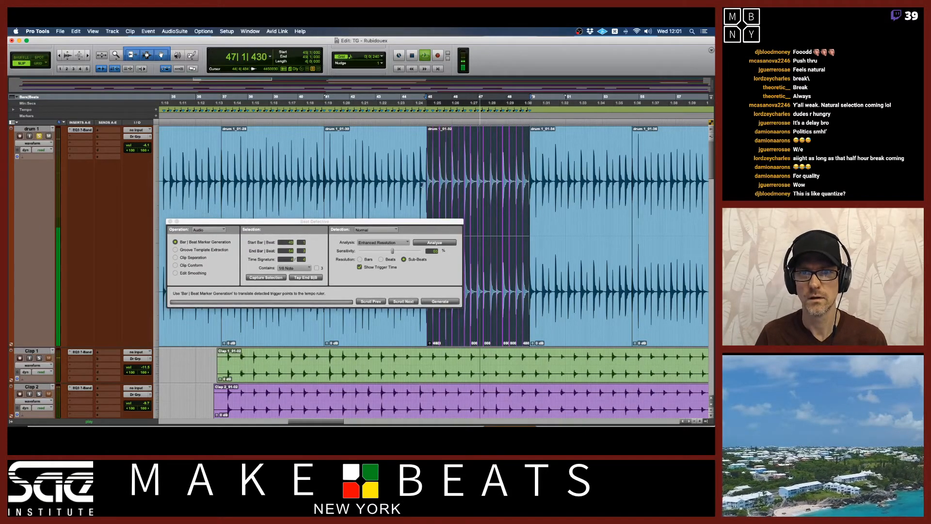
scroll(422, 185, "right", 10)
scroll(422, 185, "left", 2)
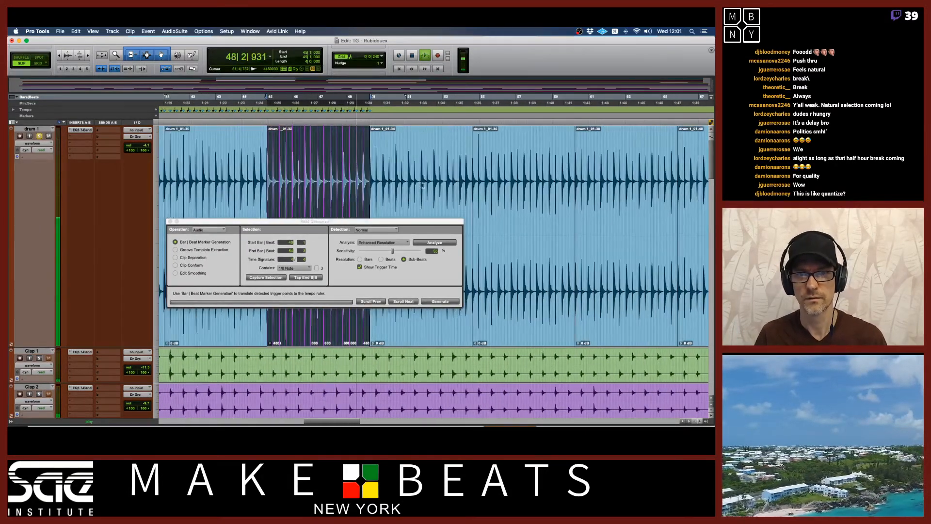
left_click_drag(418, 224, 368, 222)
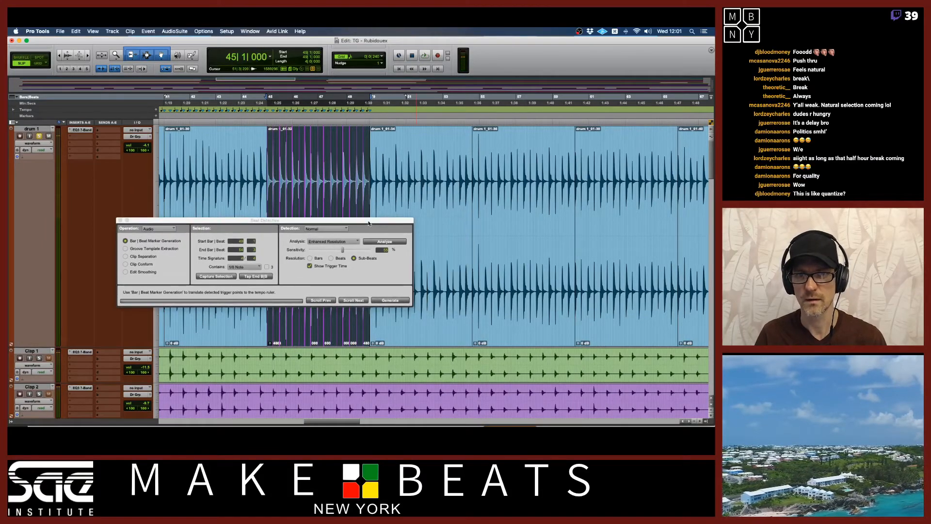
Step: Capture the drum 1 clip starting at bar 49, set its end bar to 55, analyze it and generate its bar and beat markers
left_click(416, 330)
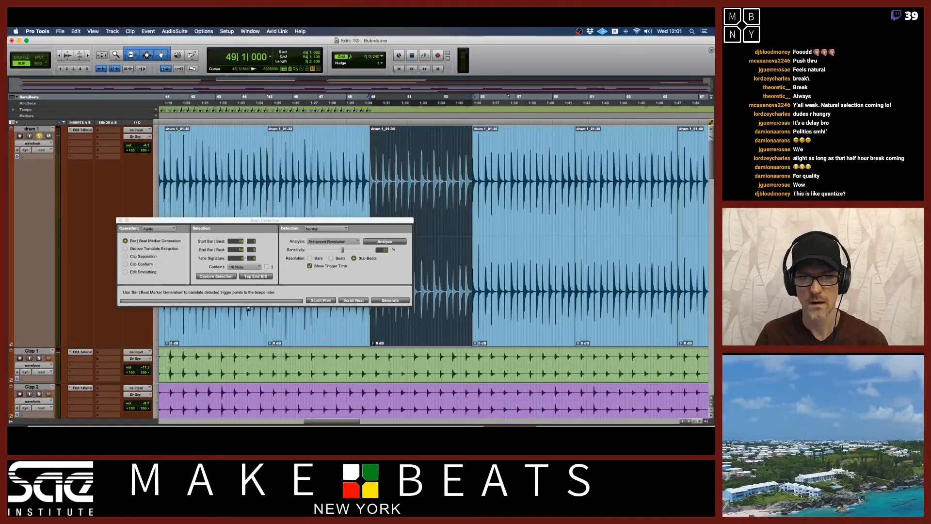
left_click(224, 276)
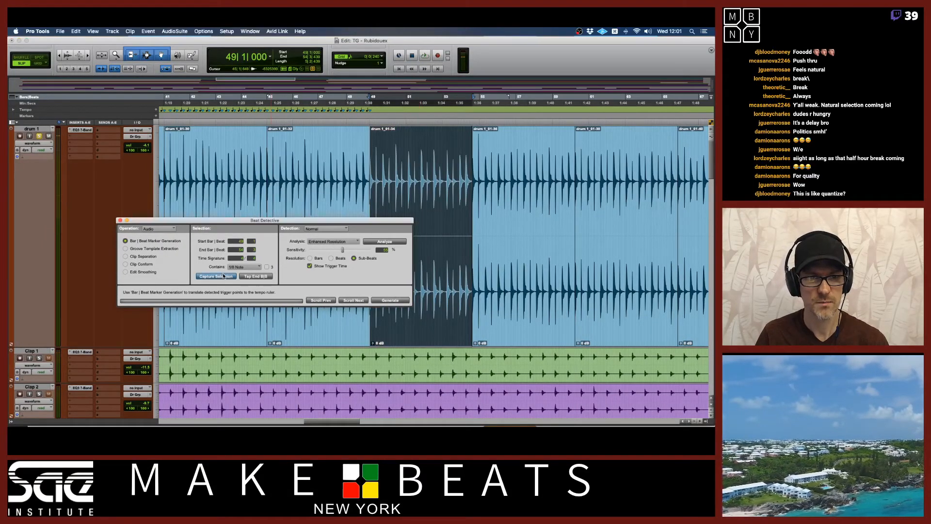
left_click(239, 250)
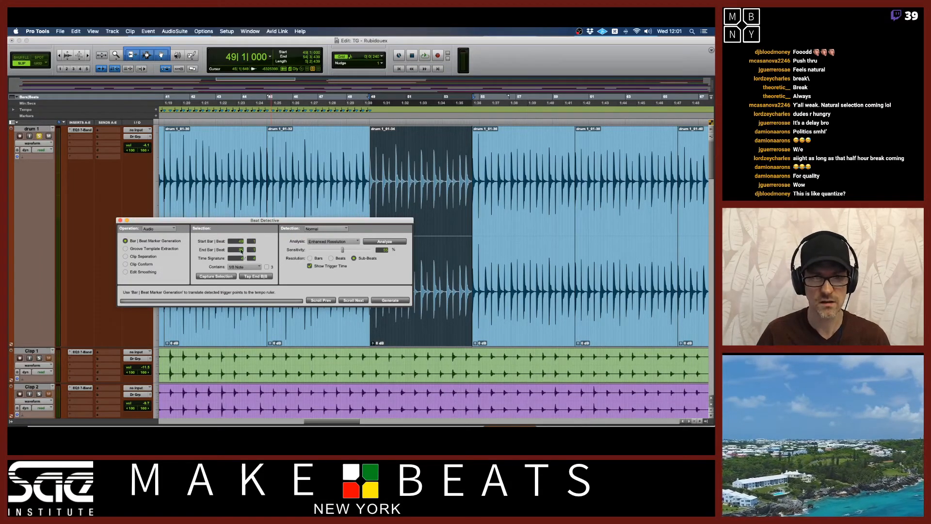
type("55")
left_click(385, 241)
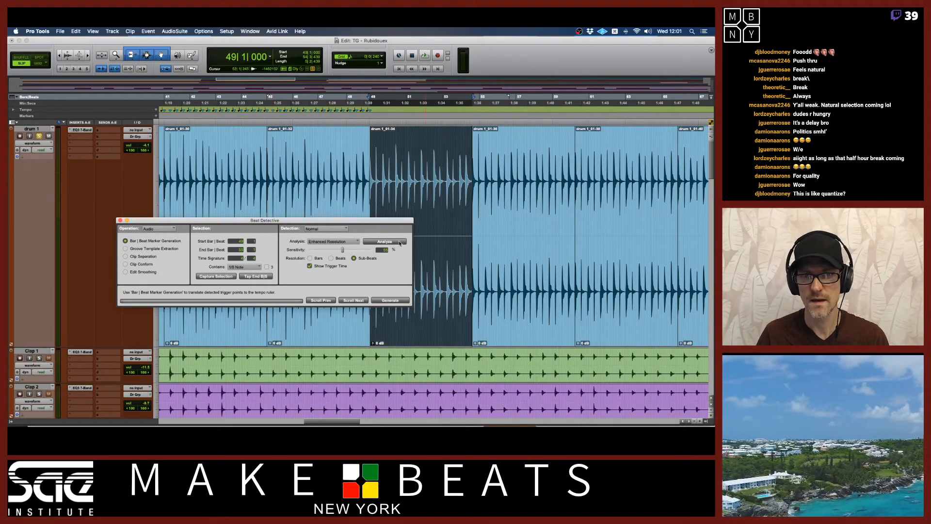
left_click(395, 301)
Step: Capture the drum 1 clip starting at bar 55, analyze it and generate its bar and beat markers
left_click(504, 317)
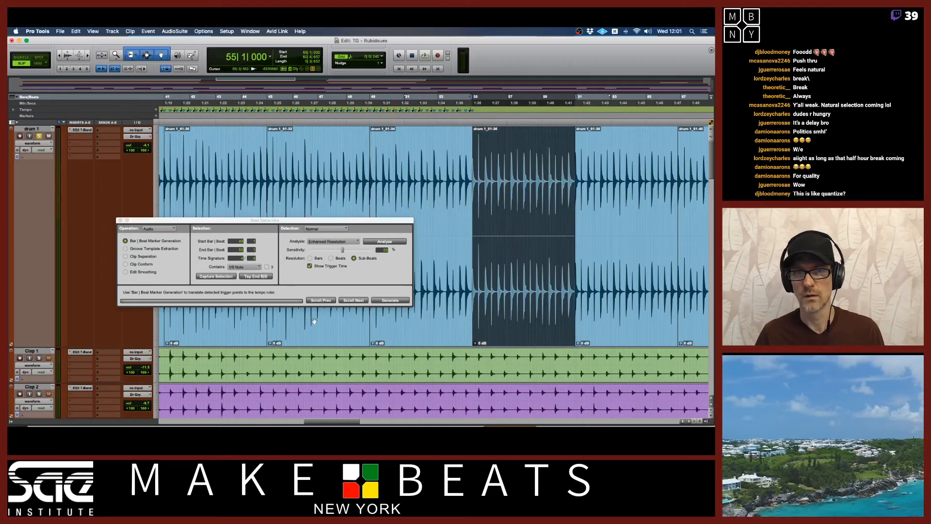
left_click(215, 276)
left_click(378, 242)
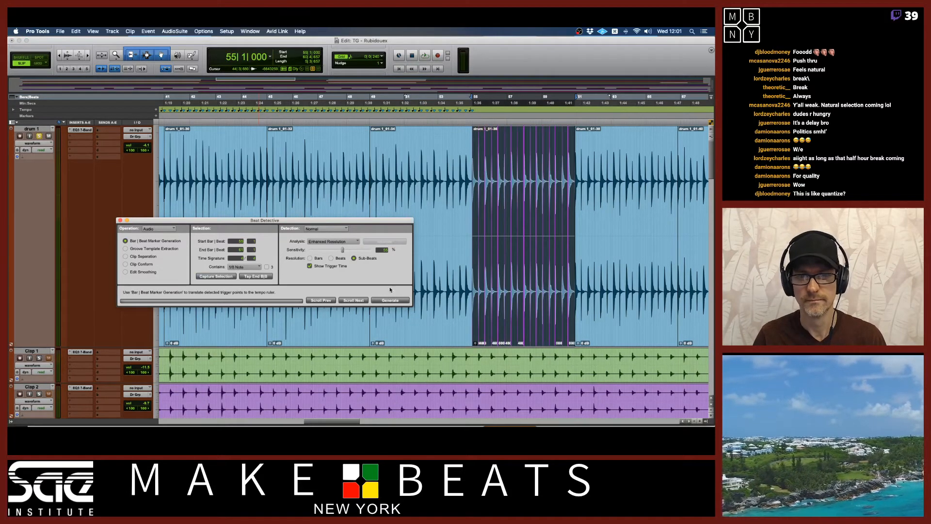
left_click(390, 301)
Step: Capture the drum 1 clip starting at bar 61, analyze it and generate its bar and beat markers up to bar 69
scroll(456, 205, "right", 5)
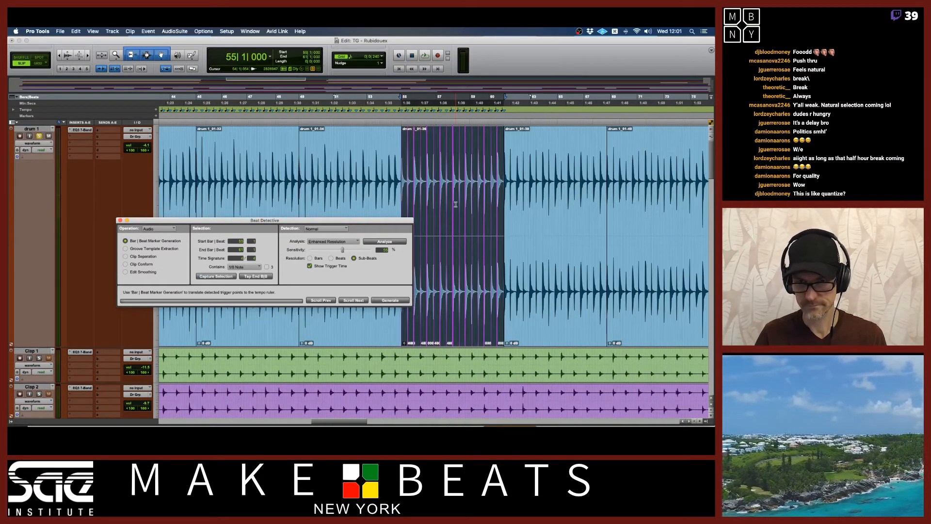
left_click(441, 319)
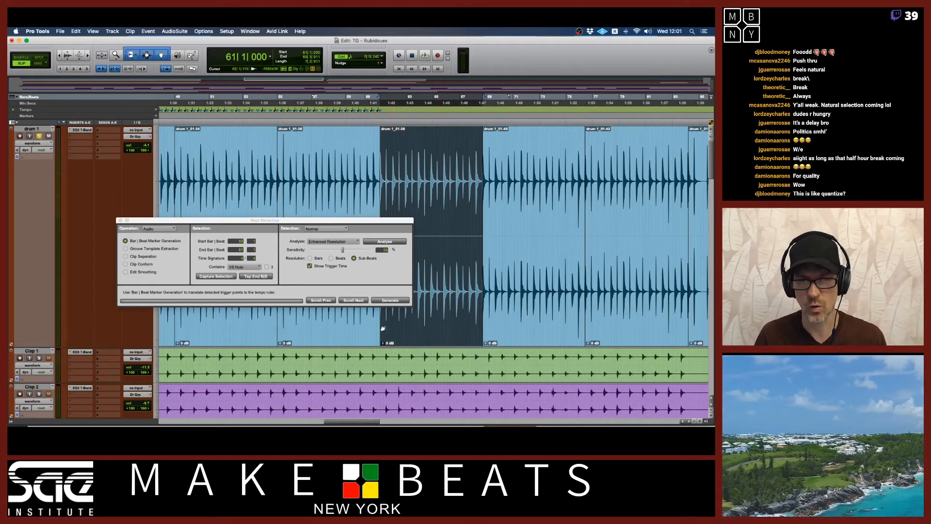
left_click(228, 277)
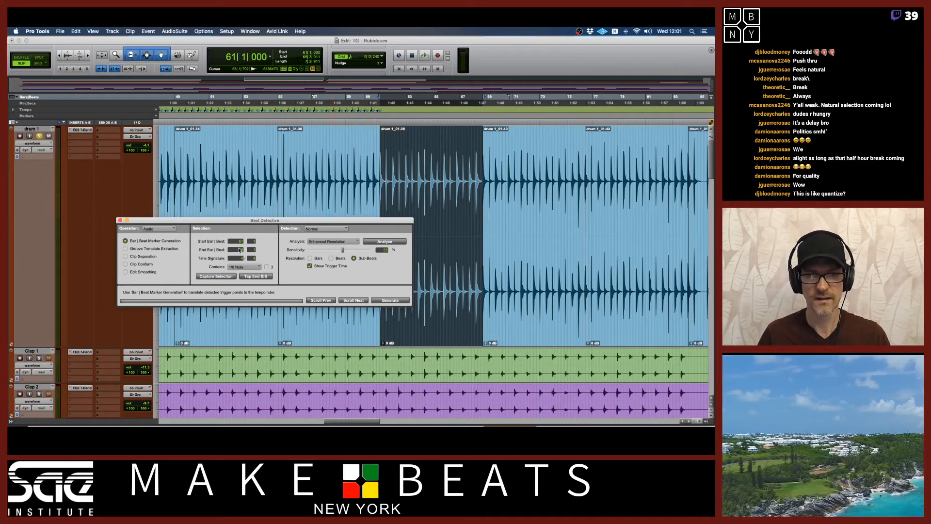
left_click(385, 242)
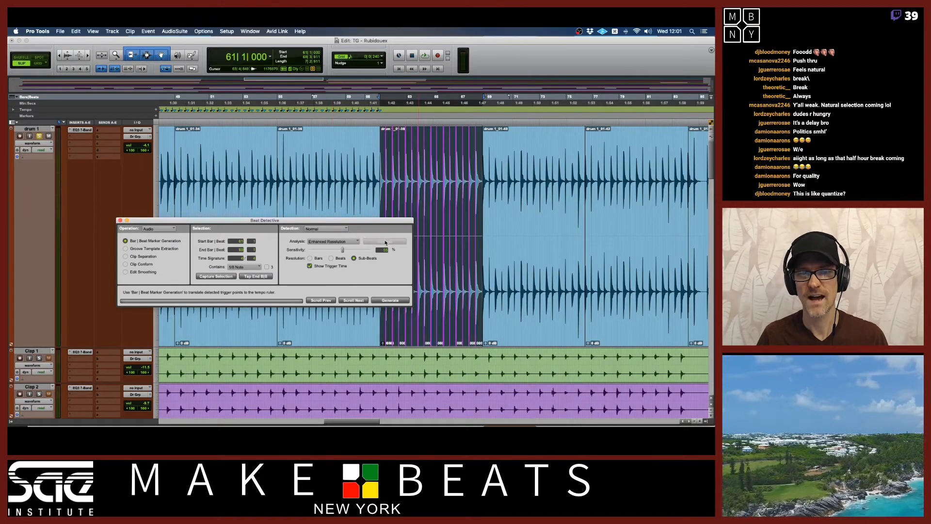
left_click(383, 300)
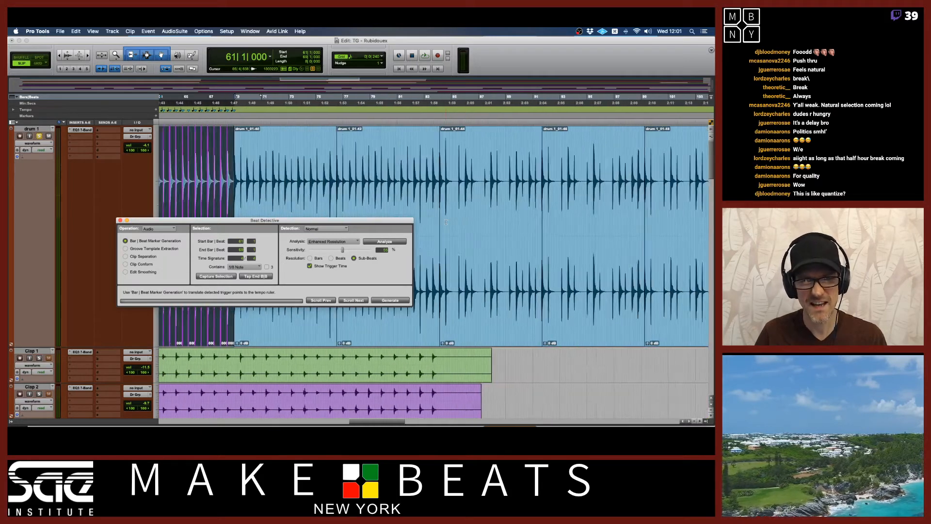
Step: Capture the drum 1 clip starting at bar 69, set its end bar to 77, analyze it and generate its bar and beat markers
left_click(334, 339)
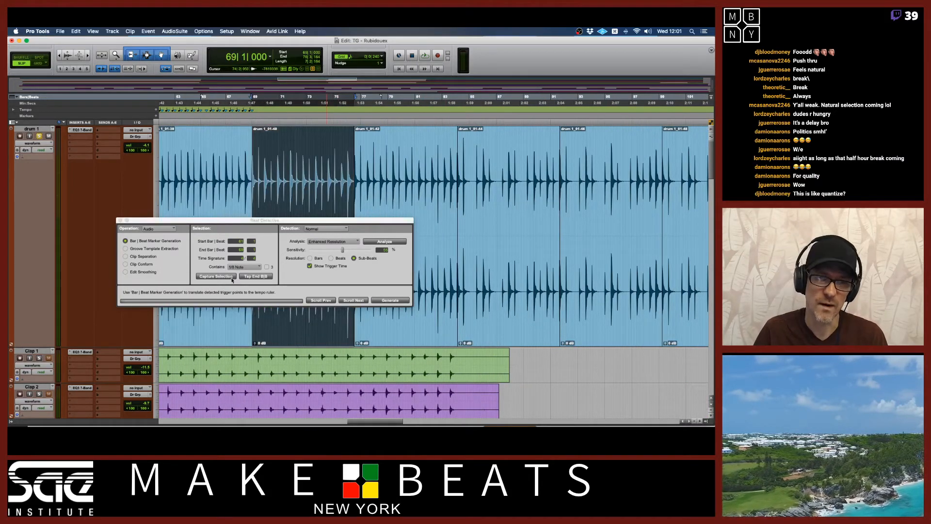
left_click(232, 276)
left_click(239, 251)
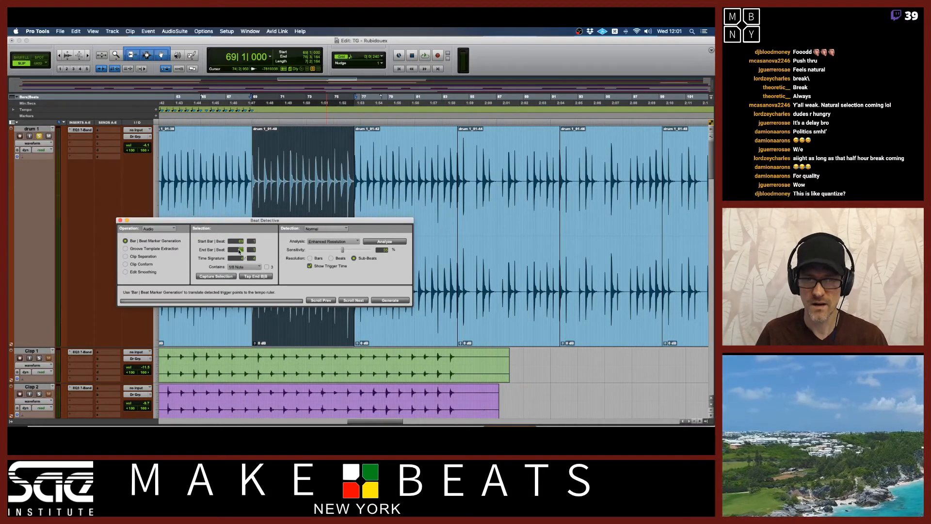
type("77")
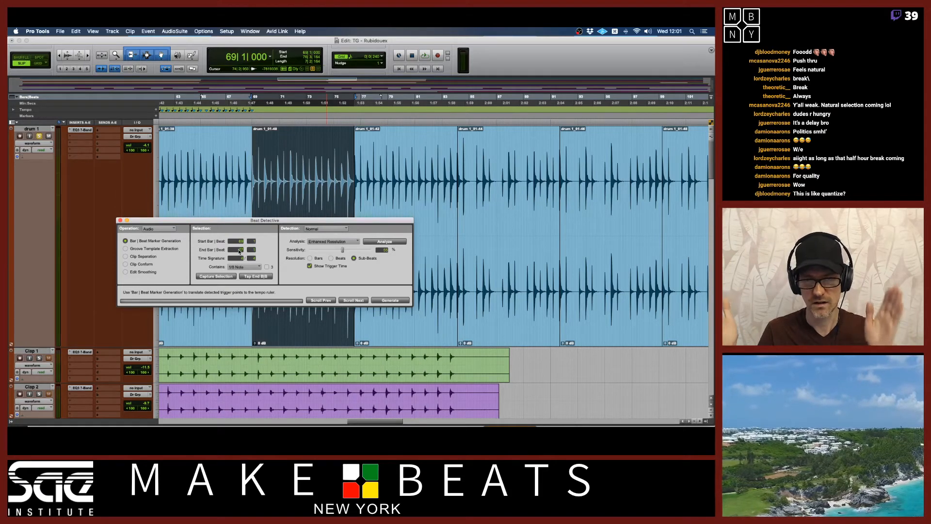
left_click(388, 242)
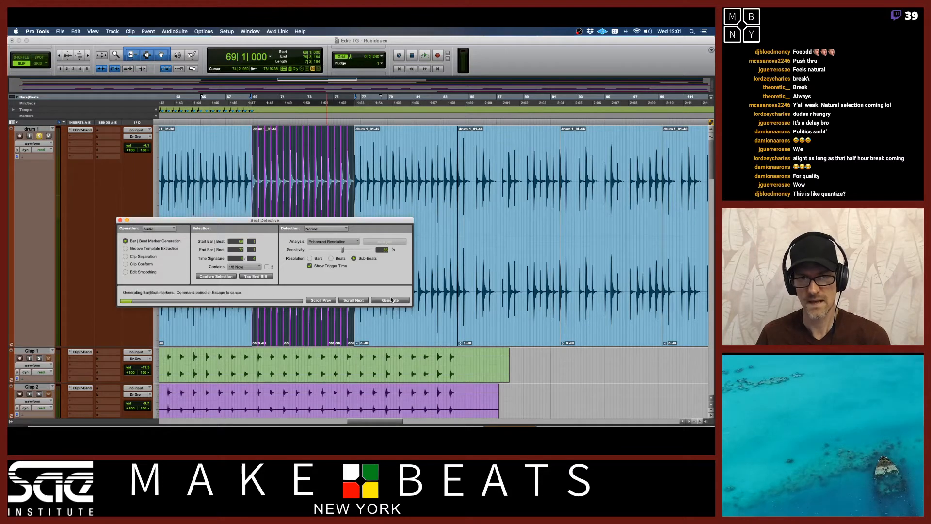
left_click(353, 300)
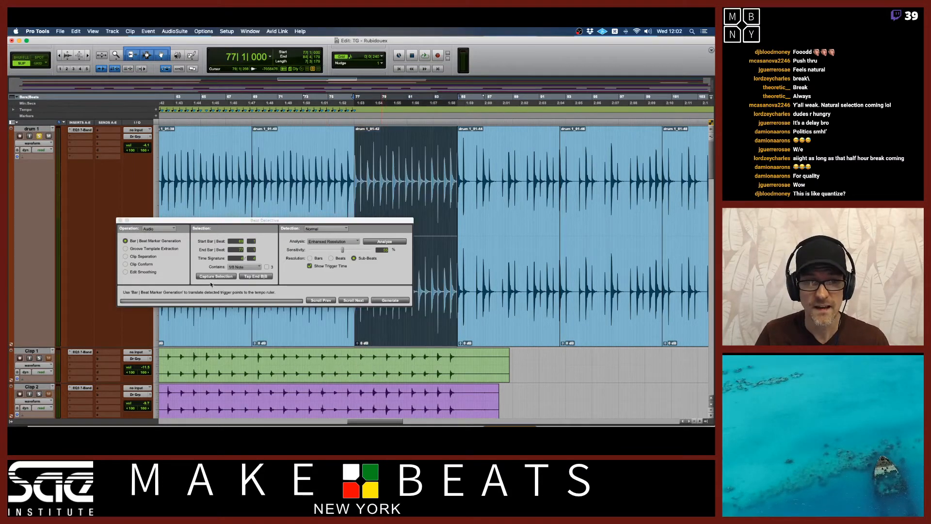
left_click(237, 251)
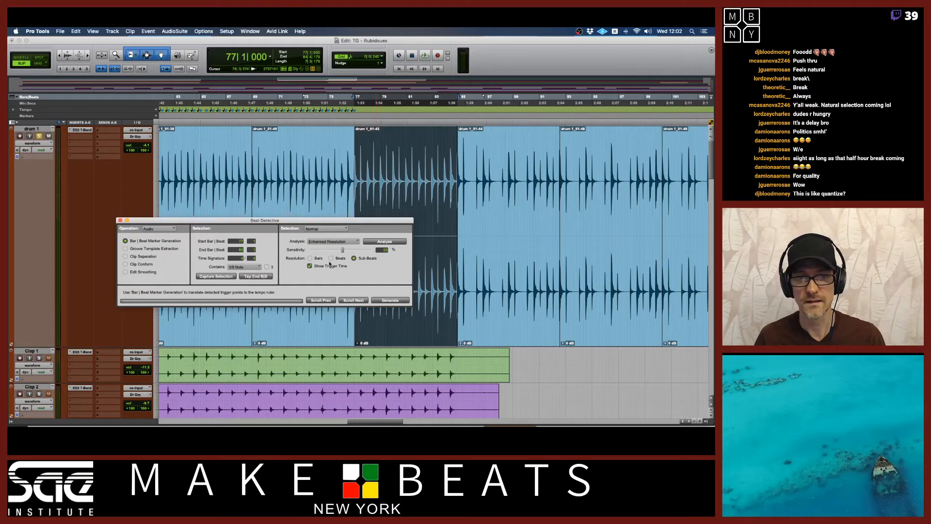
left_click(381, 242)
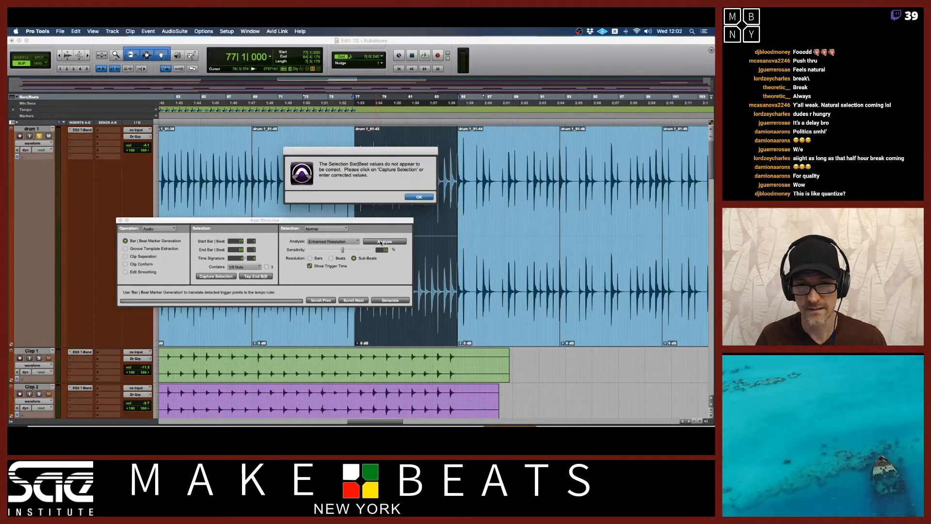
left_click(418, 197)
Step: Capture the drum 1 clip starting at bar 77, set its end bar to 85, analyze it and generate its bar and beat markers
left_click(226, 276)
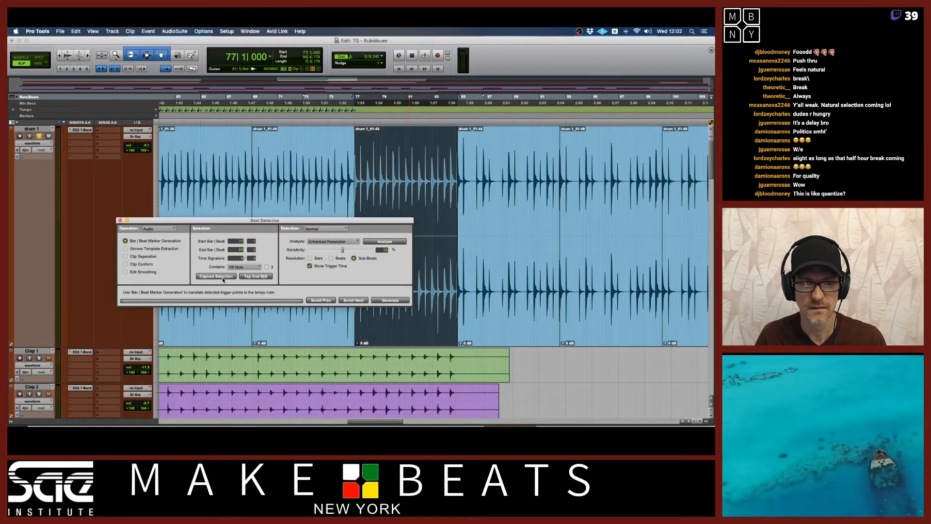
left_click(239, 250)
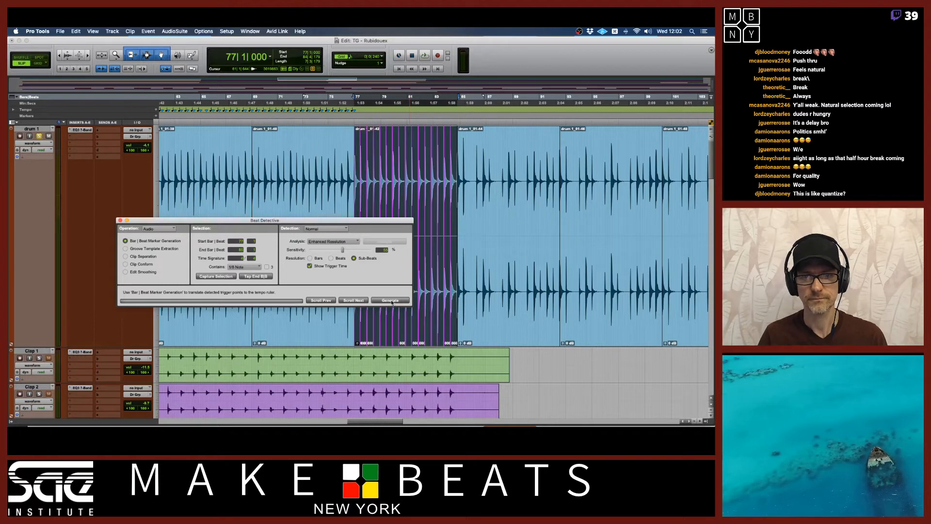
left_click(385, 242)
Step: Capture the drum 1 clip starting at bar 85, set its end bar to 93, analyze it and generate its bar and beat markers
scroll(414, 181, "right", 10)
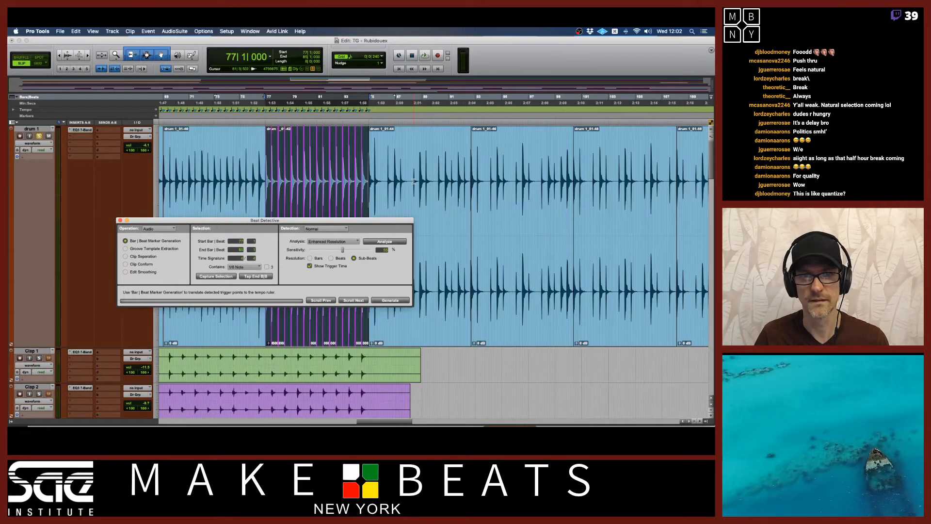
left_click(261, 335)
left_click(229, 276)
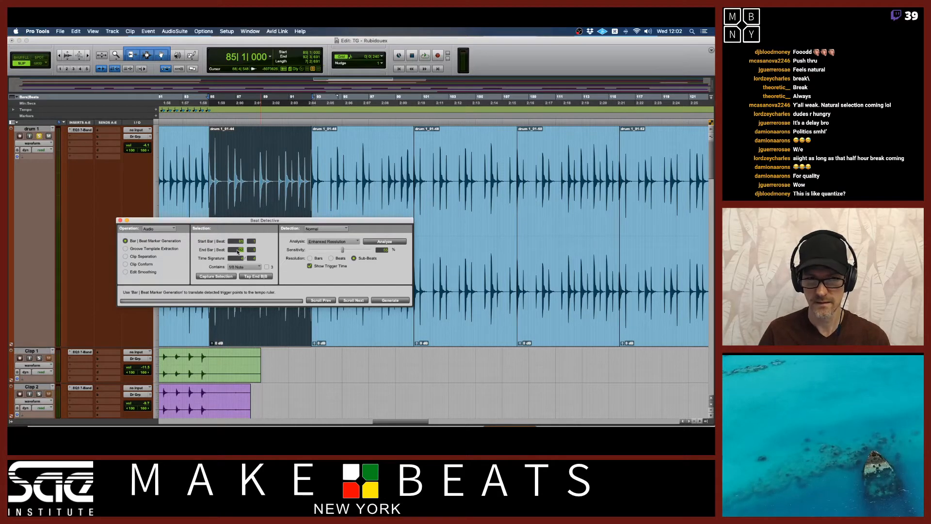
key("Return")
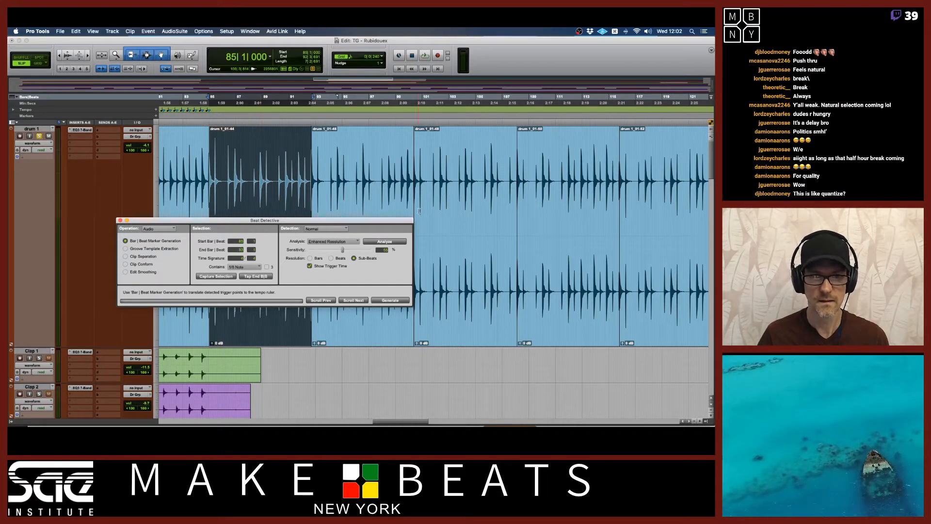
left_click(392, 242)
left_click(386, 300)
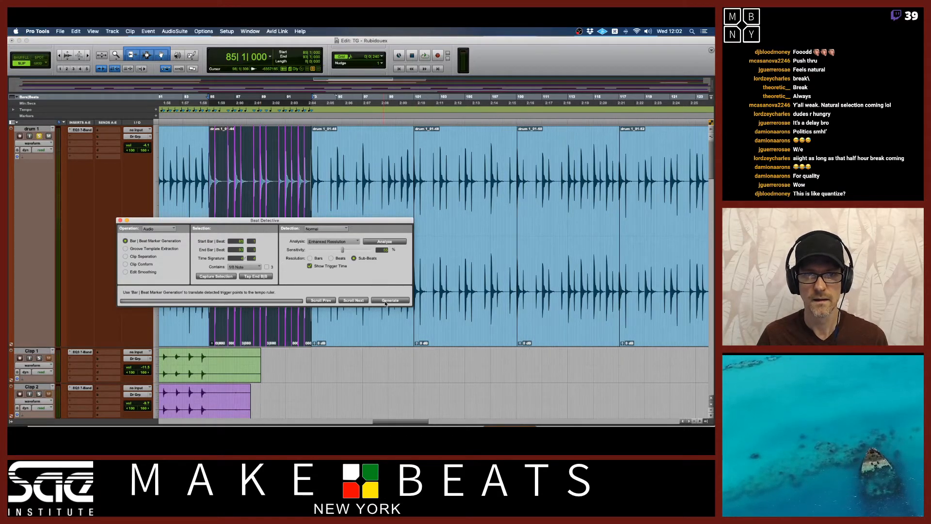
Step: Capture the drum 1 clip starting at bar 93, analyze it and generate its bar and beat markers
left_click(351, 343)
left_click(226, 276)
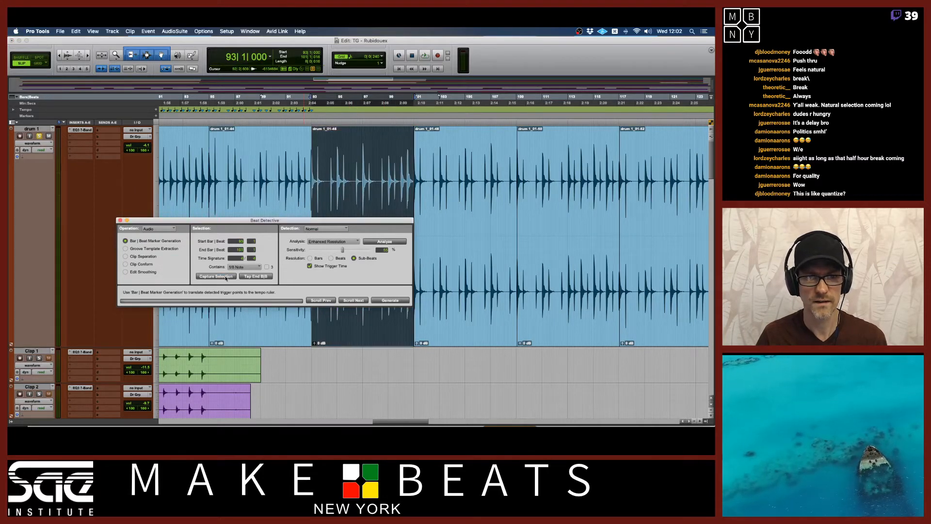
left_click(385, 241)
left_click(390, 301)
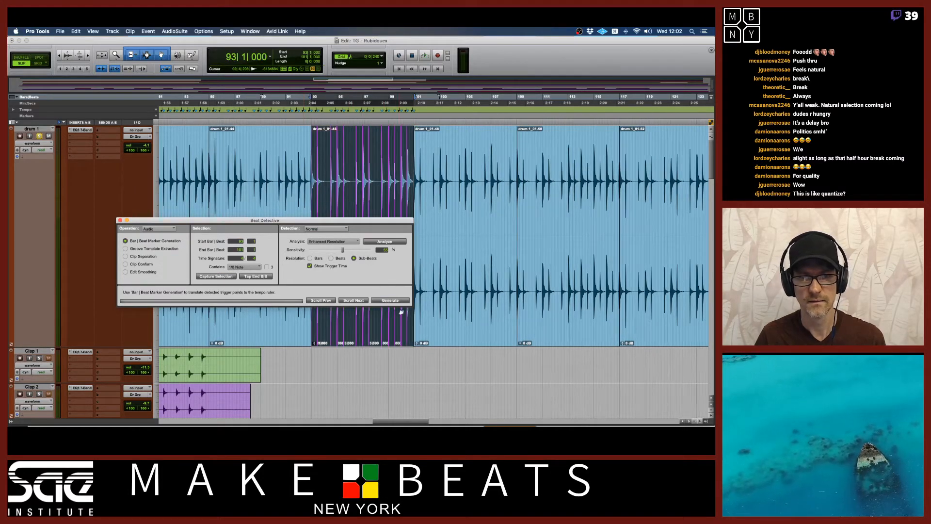
Step: Capture the drum 1 clip starting at bar 101, analyze it and generate its bar and beat markers
left_click(443, 330)
left_click(227, 277)
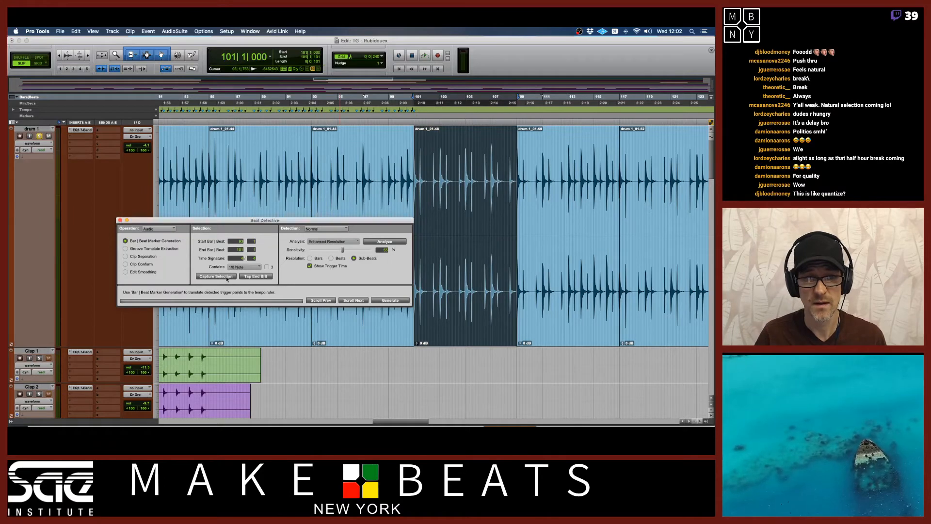
left_click(385, 241)
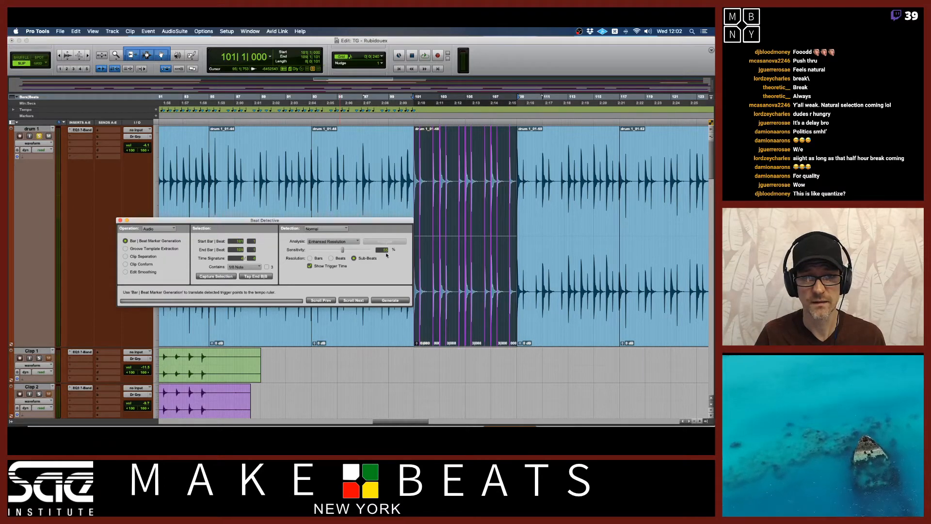
left_click(389, 300)
Step: Capture the drum 1 clip starting at bar 109, set its end bar to 117, analyze it and generate its bar and beat markers
scroll(359, 181, "right", 5)
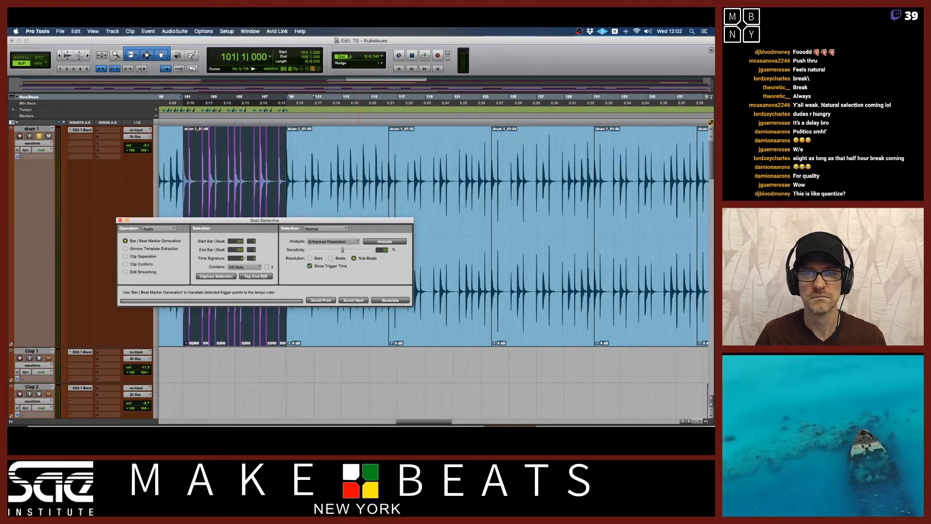
key("r")
key("r")
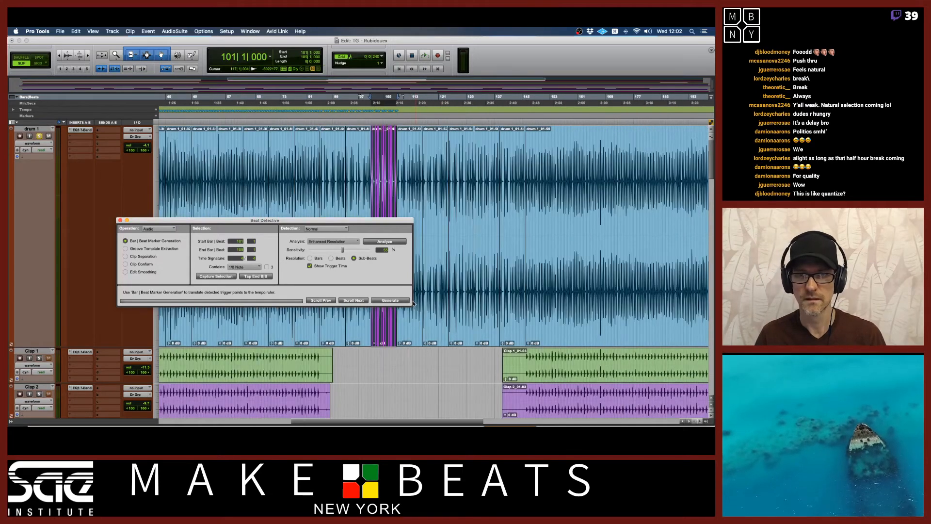
left_click(411, 336)
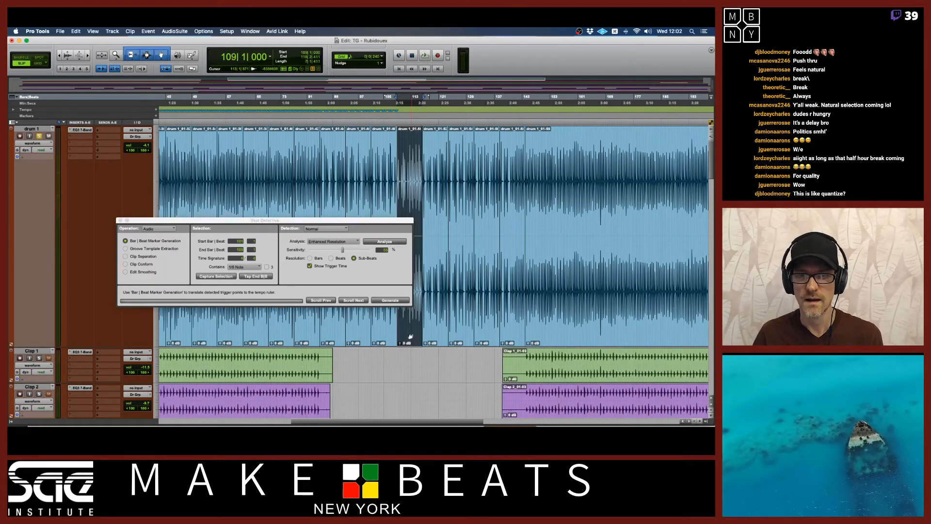
left_click(229, 276)
left_click(241, 250)
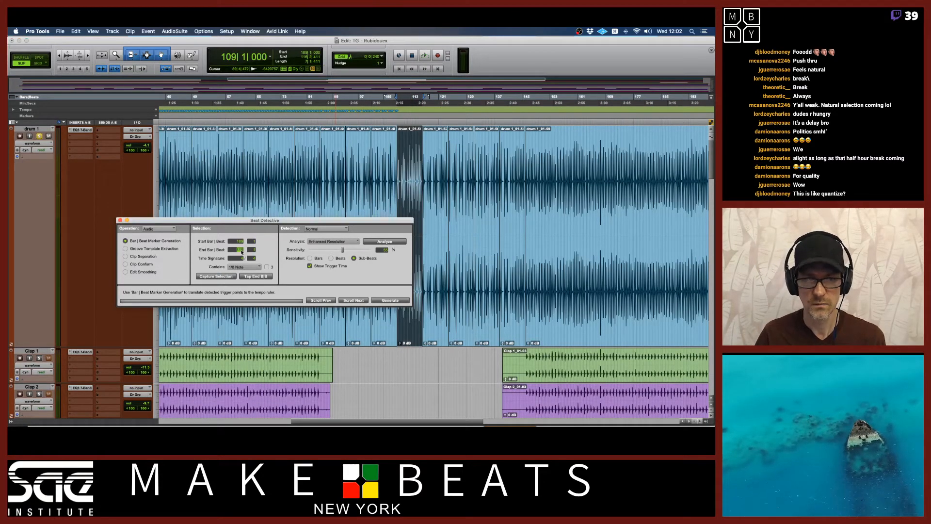
type("1")
key("Return")
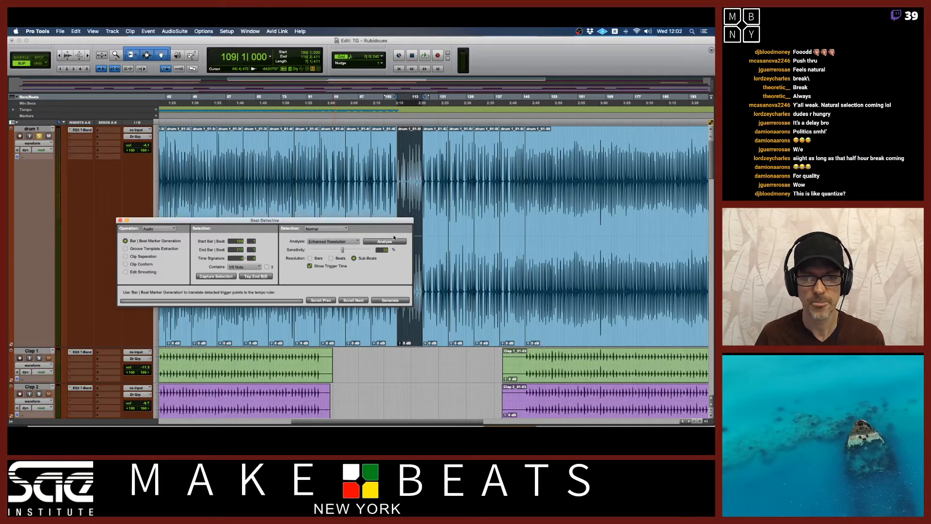
left_click(394, 238)
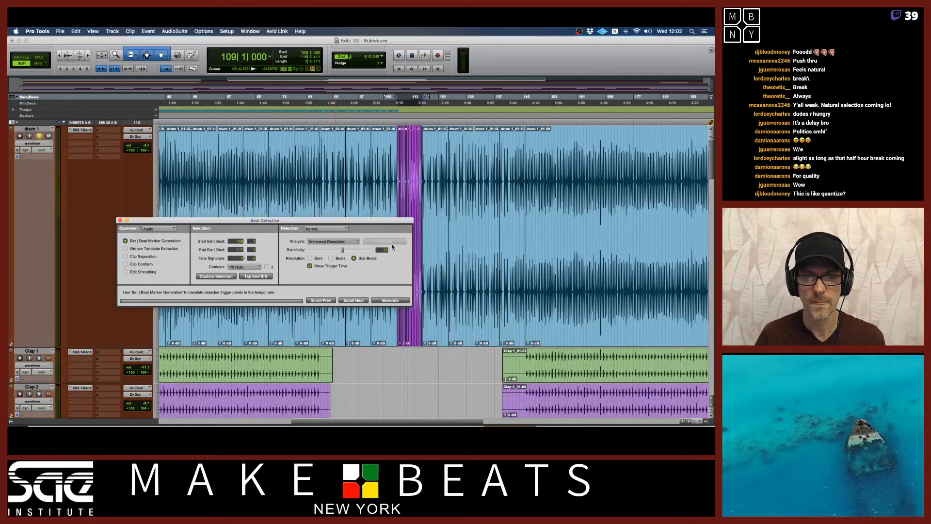
Step: Capture the drum 1 clip starting at bar 117, analyze it and generate its bar and beat markers
left_click(432, 334)
left_click(224, 277)
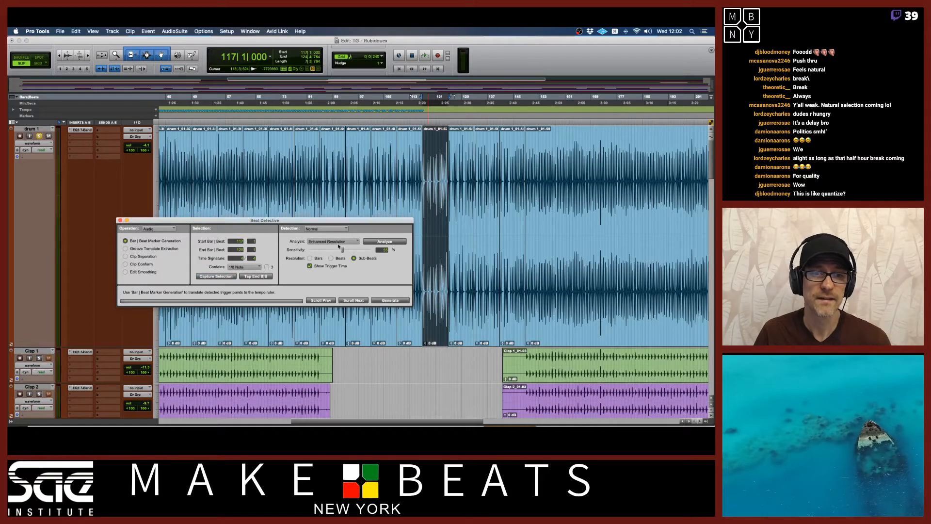
left_click(373, 242)
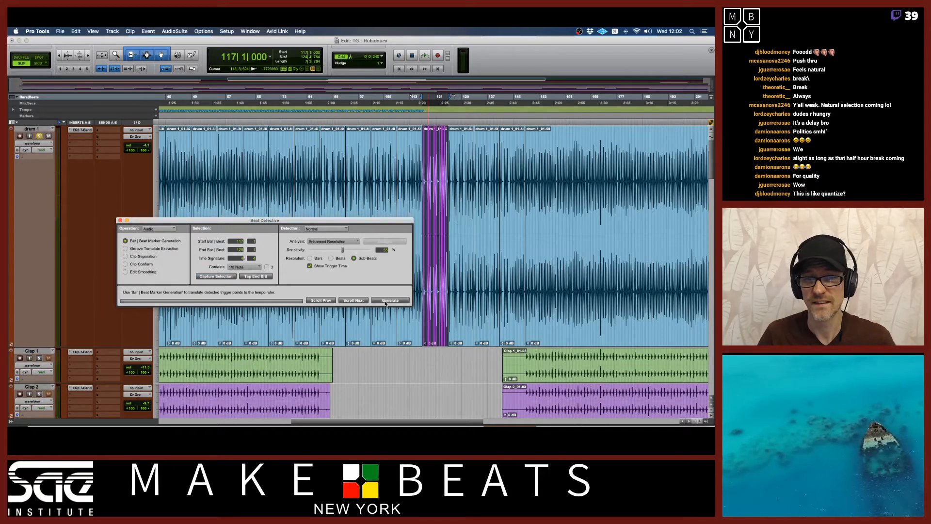
Step: Capture the drum 1 clip starting at bar 125, set its end bar to 135, analyze it and generate its bar and beat markers
left_click(458, 331)
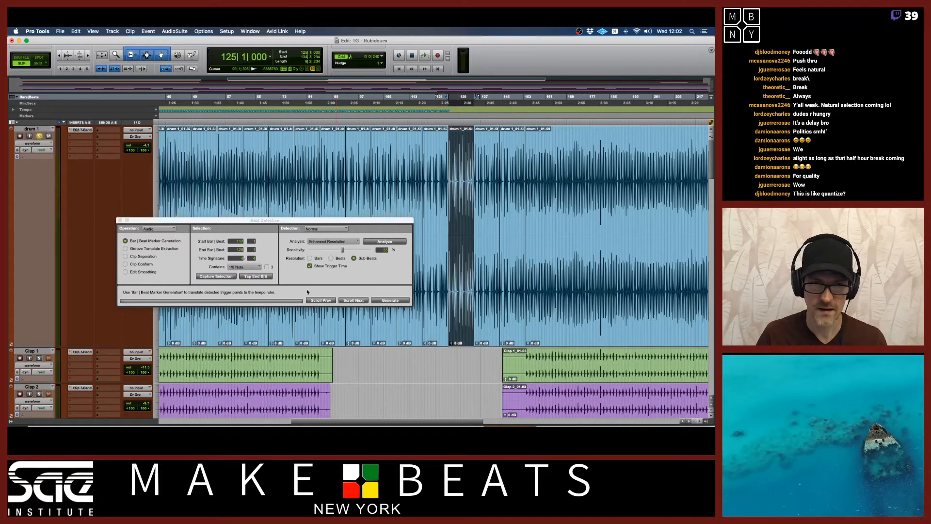
left_click(215, 277)
left_click(236, 250)
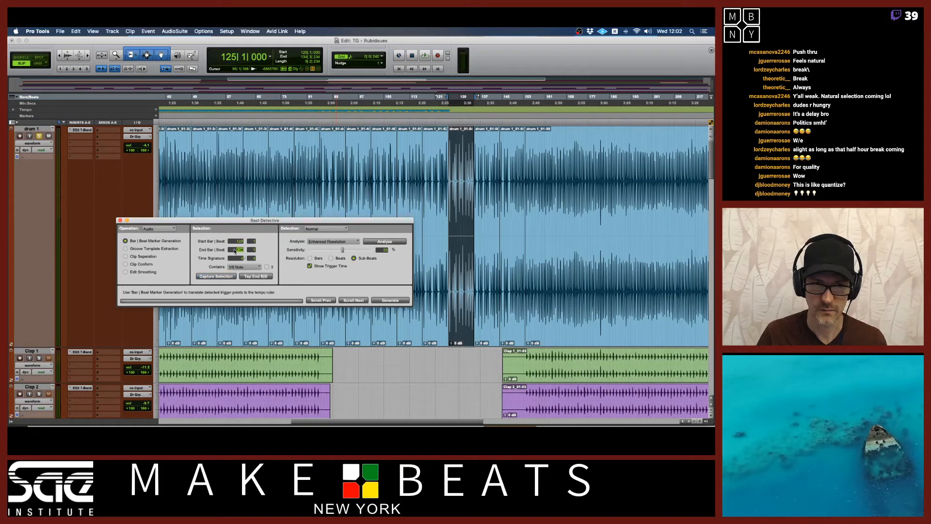
type("135")
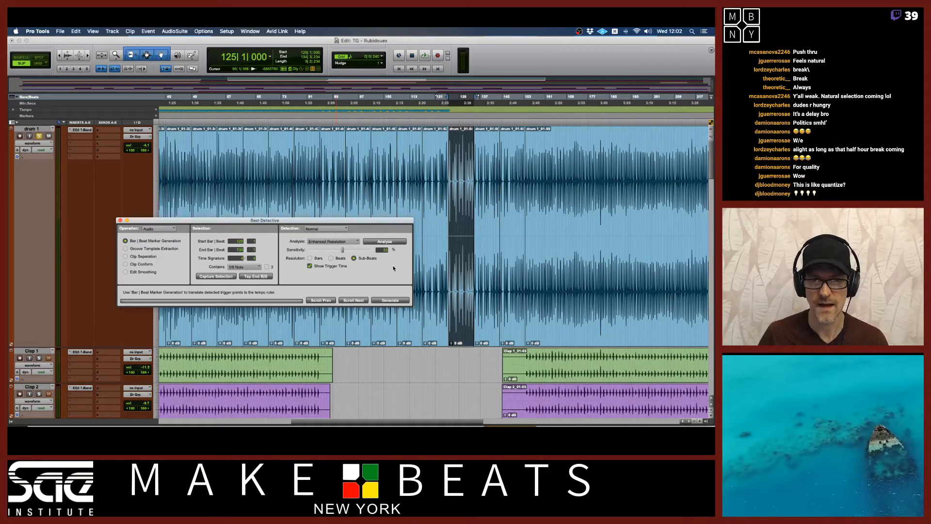
left_click(386, 242)
left_click(390, 300)
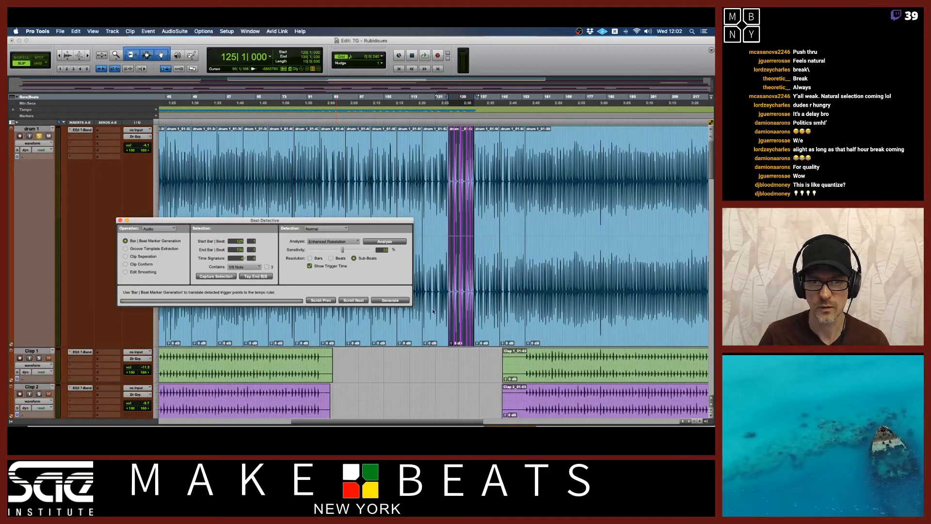
Step: Capture the drum 1 clip starting at bar 135, set its end bar to 145, analyze it and generate its bar and beat markers
left_click(483, 328)
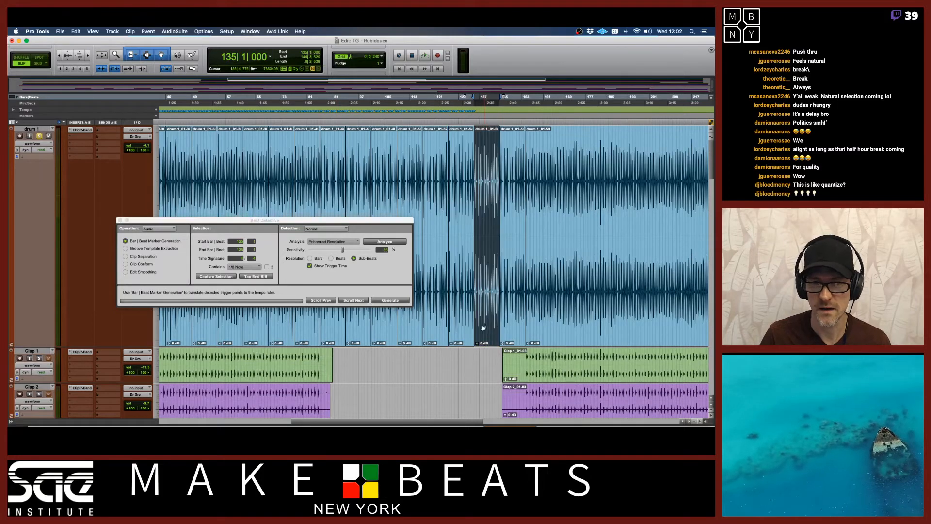
left_click(210, 277)
left_click(241, 251)
type("1")
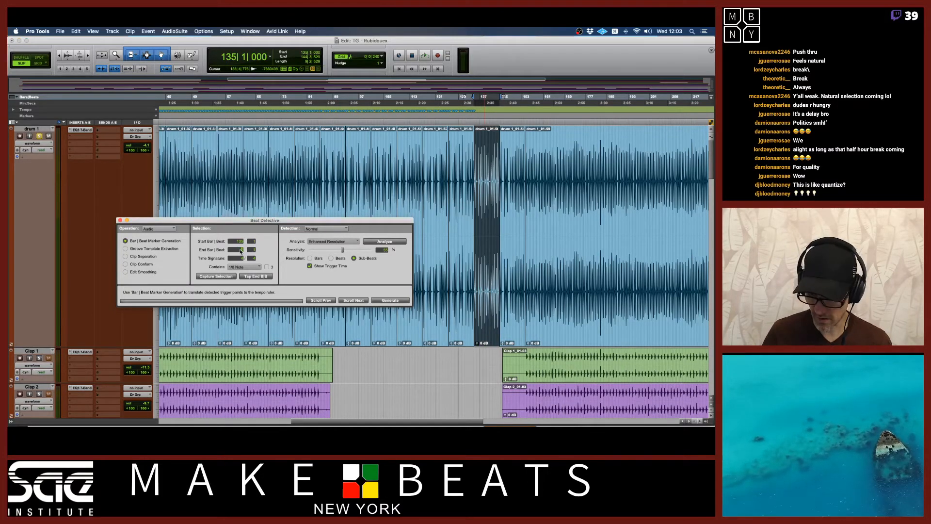
type("45")
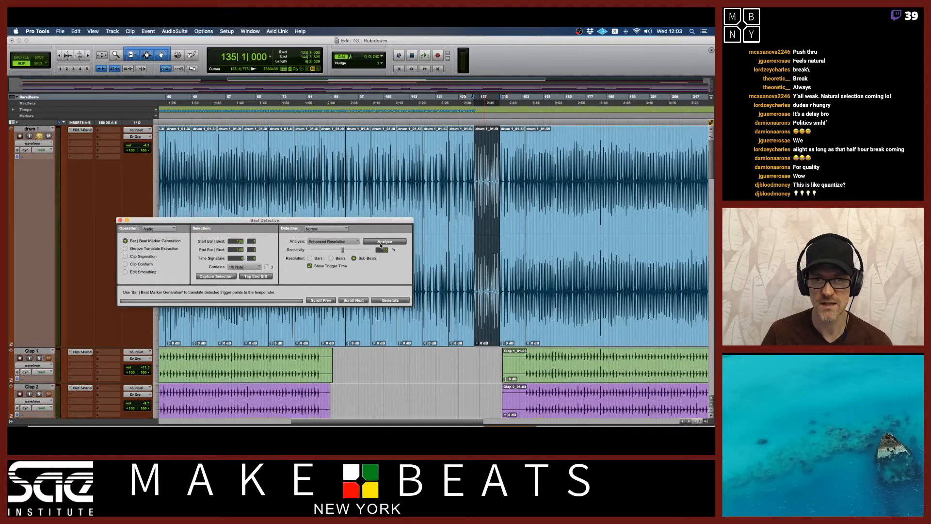
left_click(381, 244)
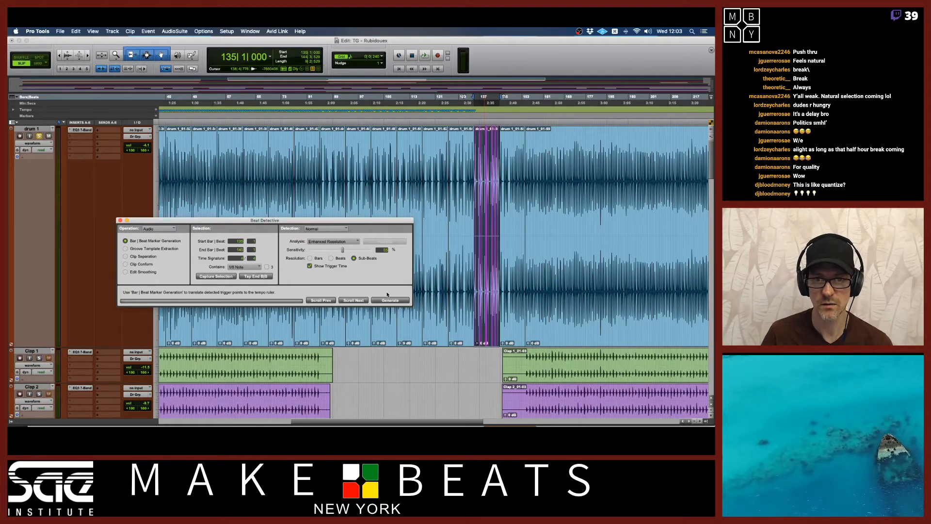
Step: Capture the drum 1 clip starting at bar 145, set its end bar to 155, analyze it and generate its bar and beat markers
left_click(513, 330)
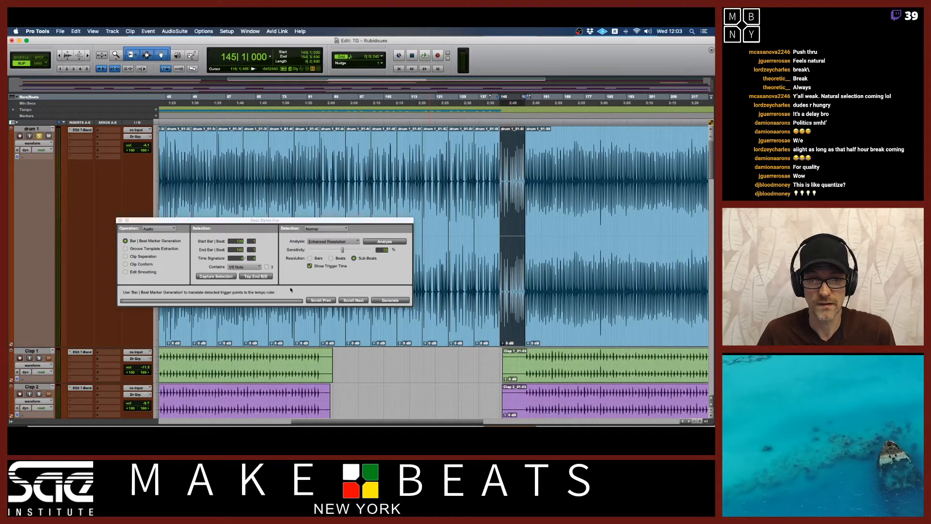
left_click(237, 249)
type("155")
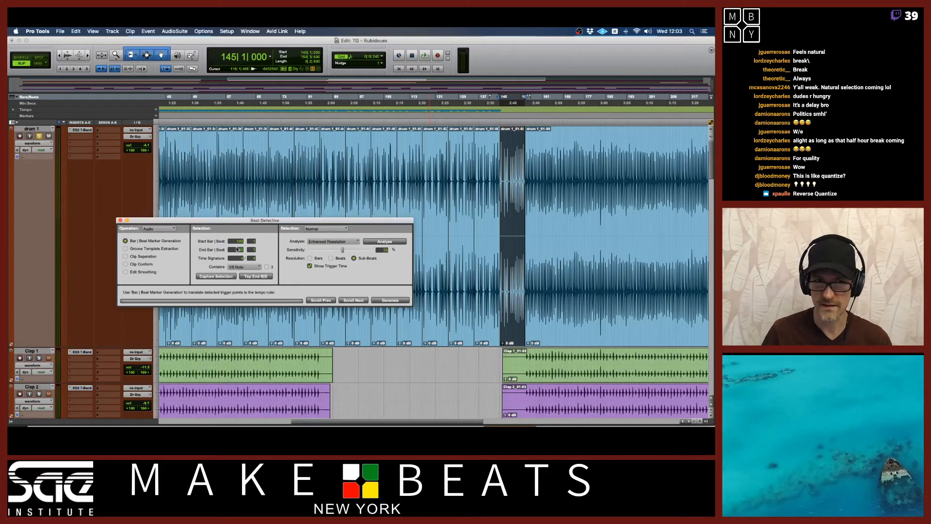
left_click(372, 242)
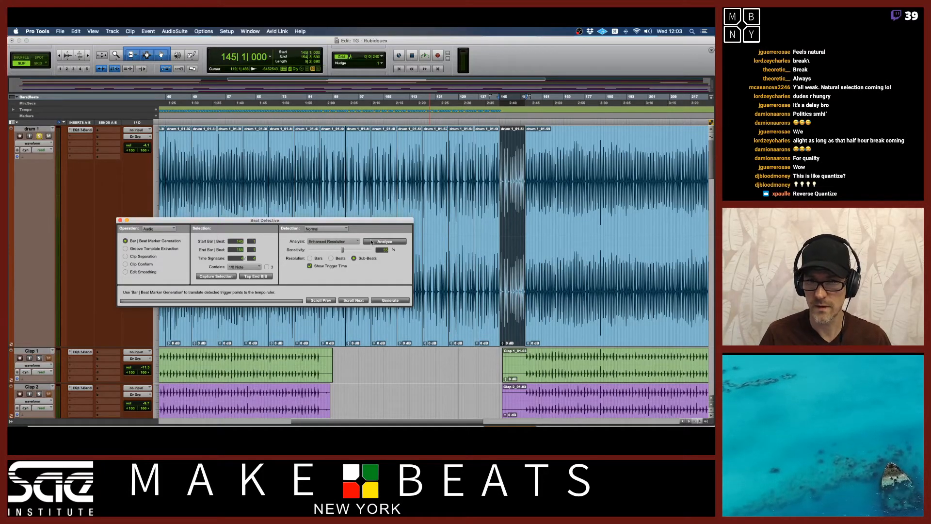
left_click(391, 300)
Step: Examine the beat markers on the clip at bar 145 up close and how much of the drum 1 track is mapped overall
key("super+bracketright")
key("super+bracketright")
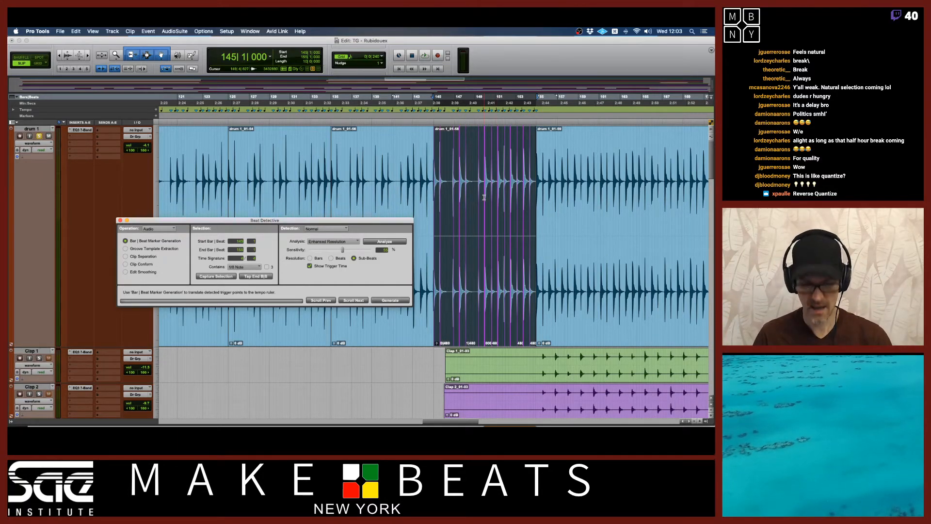
key("super+bracketleft")
key("super+bracketleft")
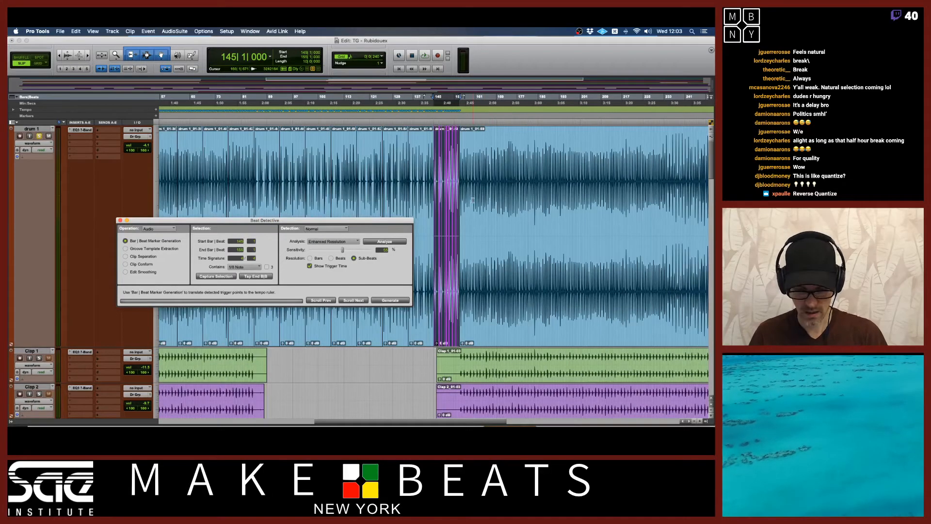
key("super+bracketleft")
key("super+bracketleft")
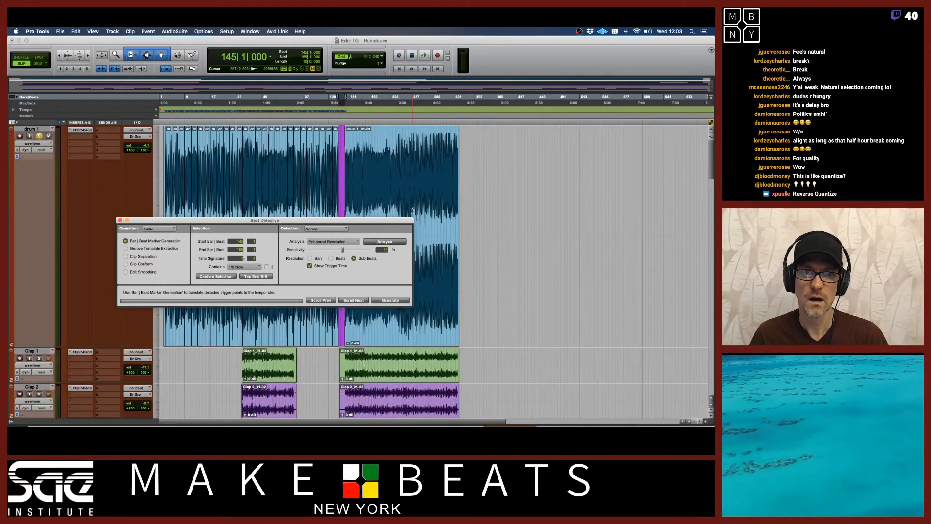
key("super+bracketright")
scroll(389, 156, "left", 5)
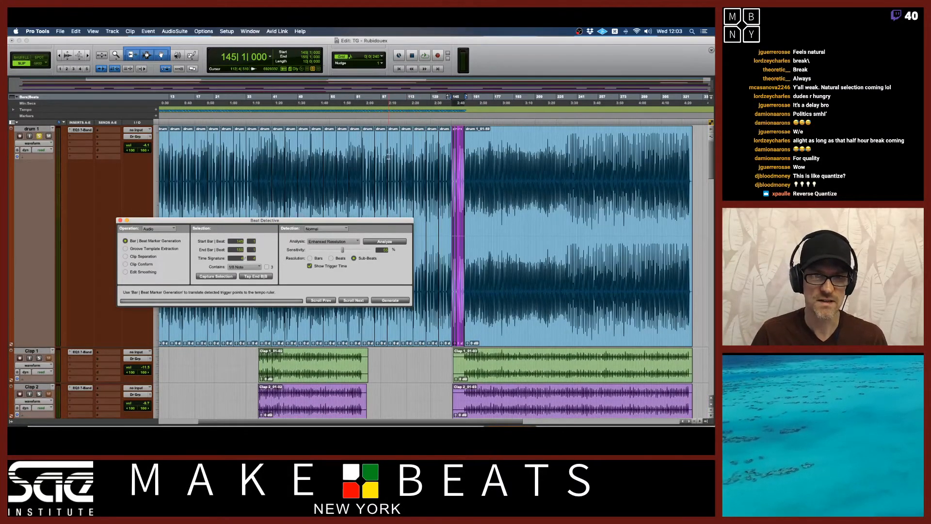
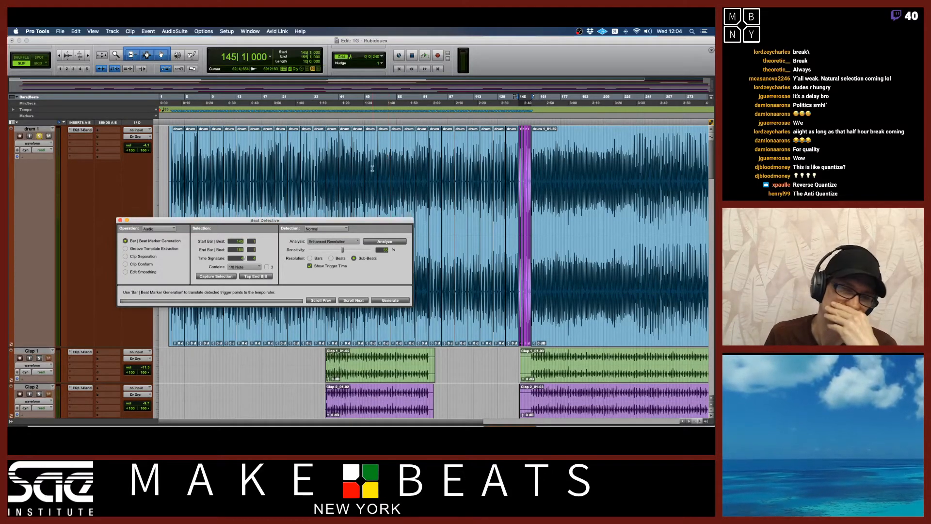
Step: Place the edit cursor at the start of the drum 1 audio and save the session as "TG - Rubidouex Beat Det"
left_click_drag(351, 224, 448, 244)
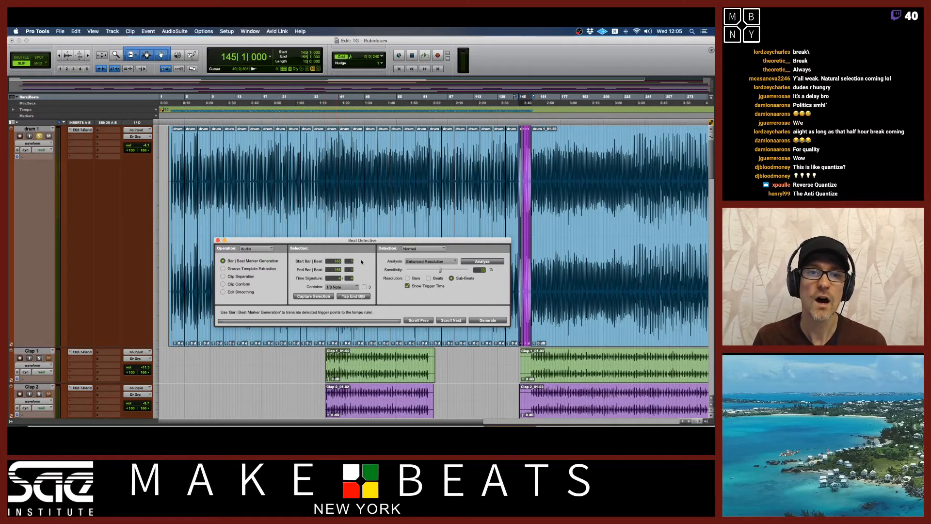
left_click(173, 102)
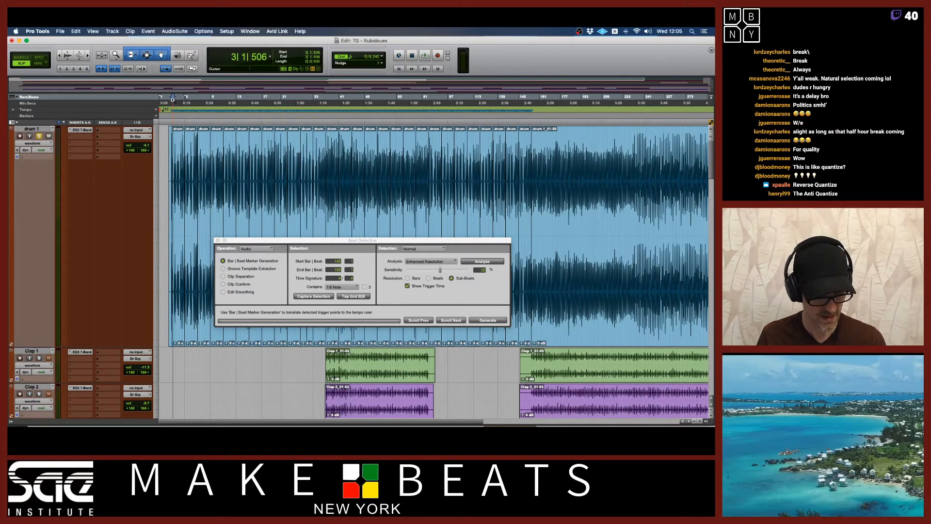
key("shift+super+s")
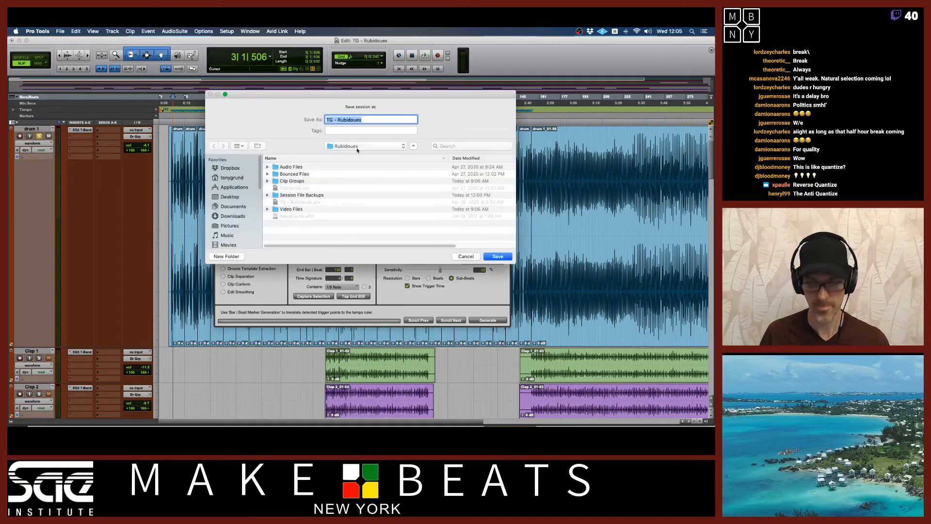
key("Right")
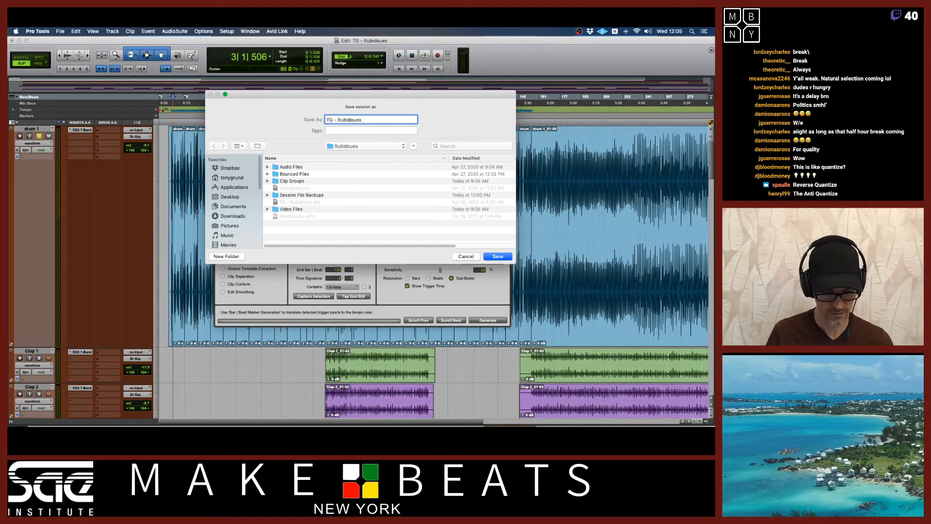
type("Beat Det")
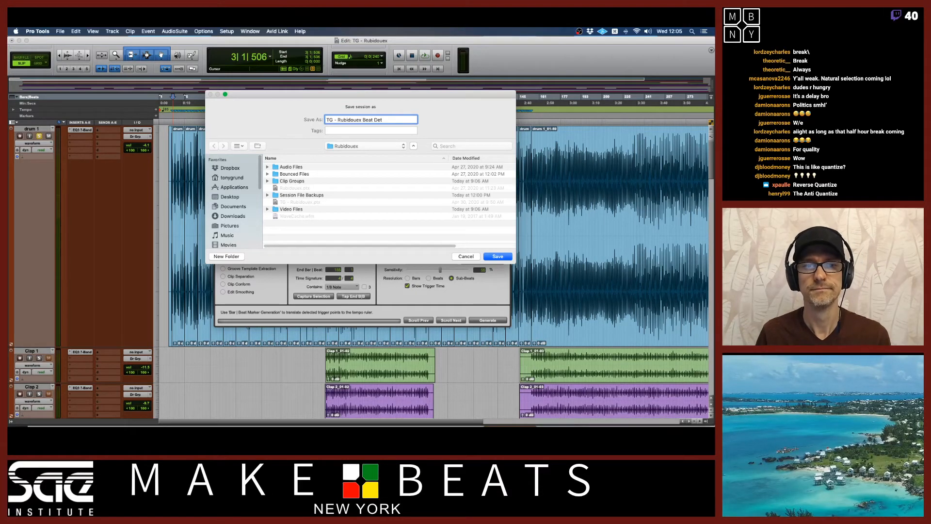
key("Return")
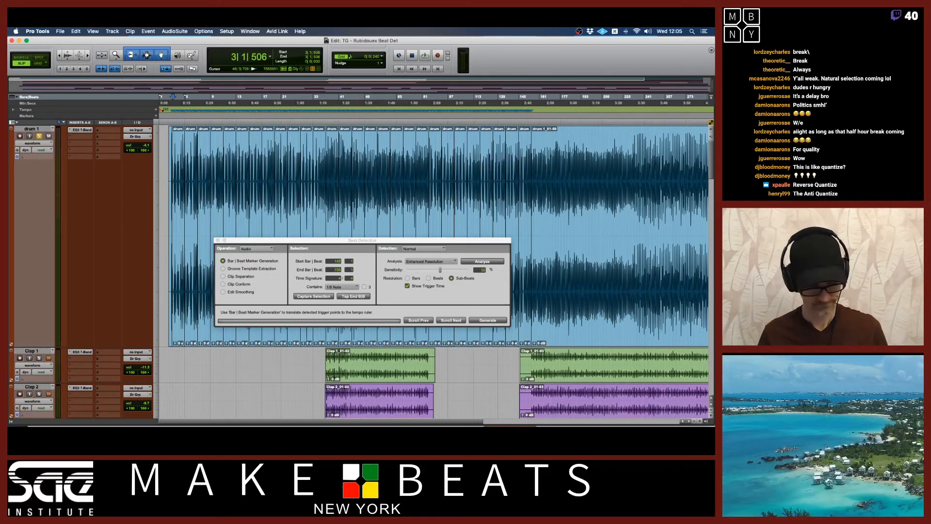
Step: Turn off solo on the drum 1 track and create a click track above it
scroll(469, 212, "right", 10)
scroll(469, 212, "left", 10)
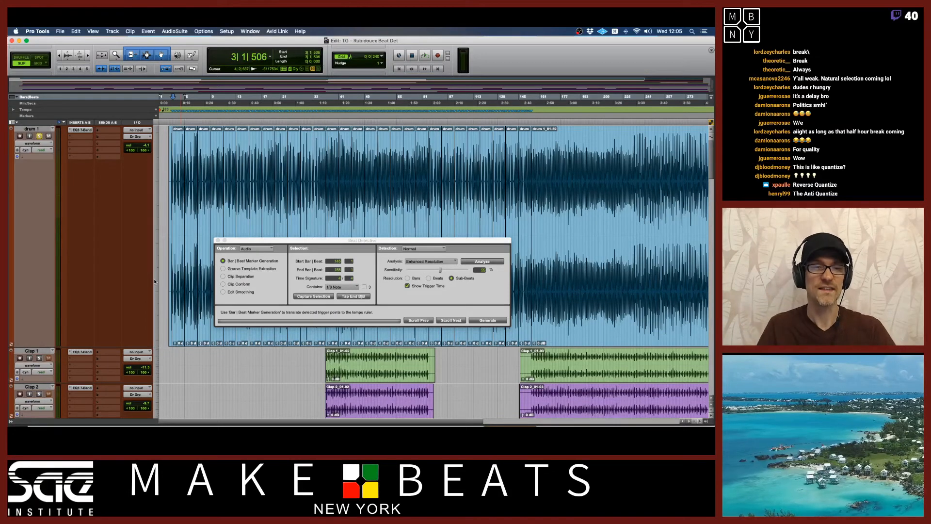
left_click(39, 136)
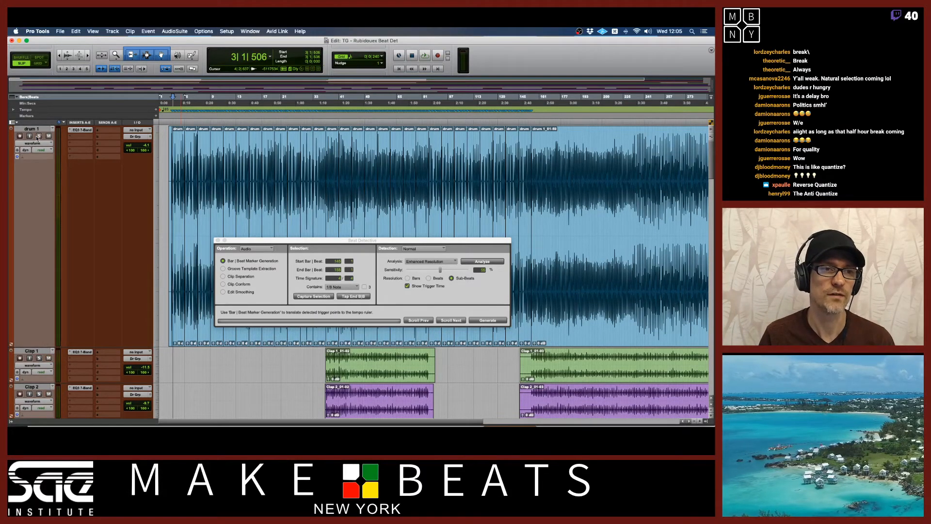
left_click(47, 128)
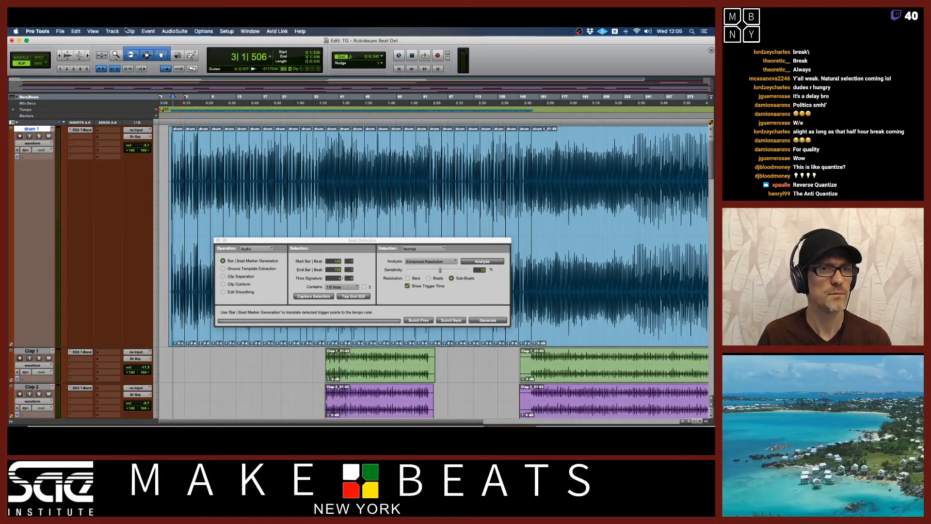
left_click(112, 31)
left_click(136, 219)
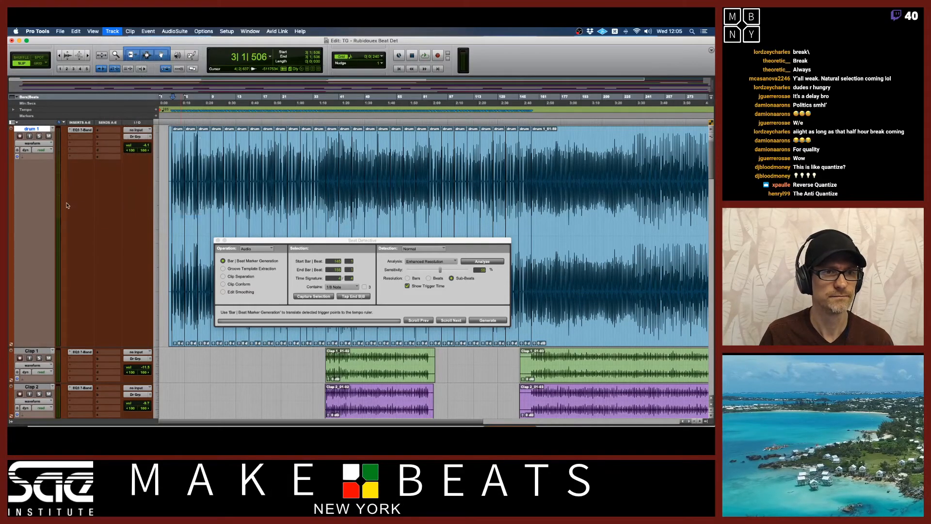
left_click_drag(34, 351, 32, 128)
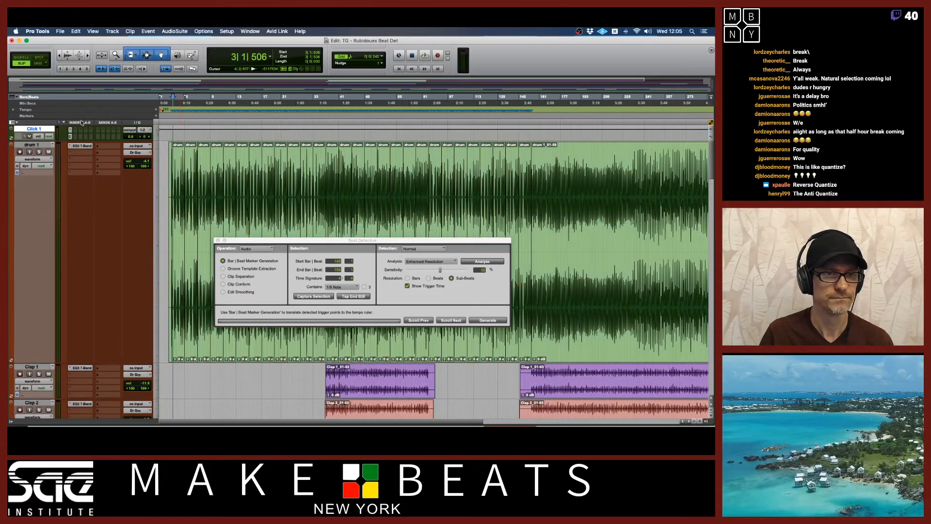
Step: Load the first custom preset, with the Woodblock sounds, in the click track's Click II plug-in and close the plug-in
left_click(70, 138)
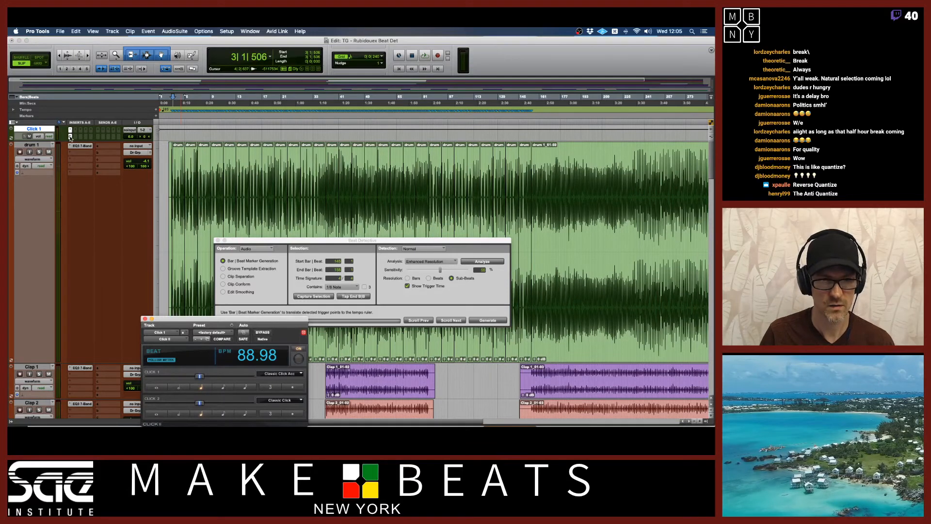
left_click(231, 334)
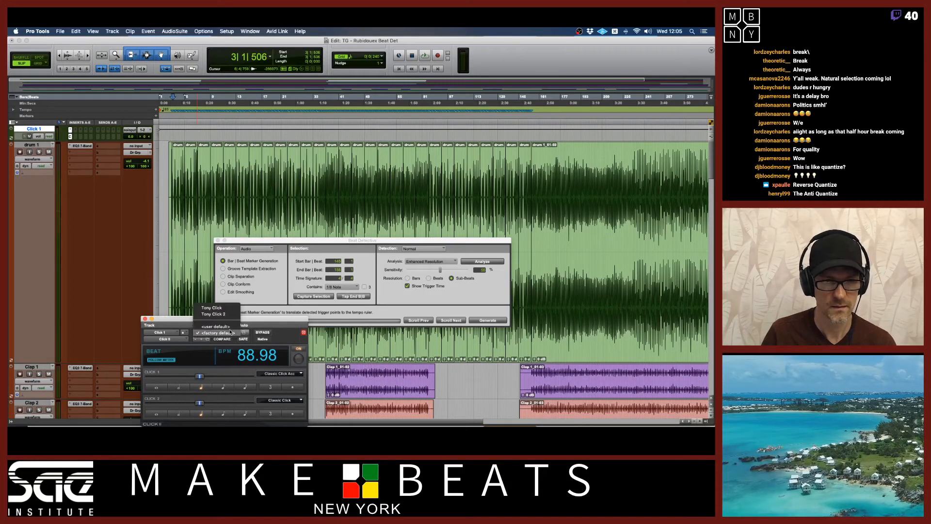
left_click(228, 313)
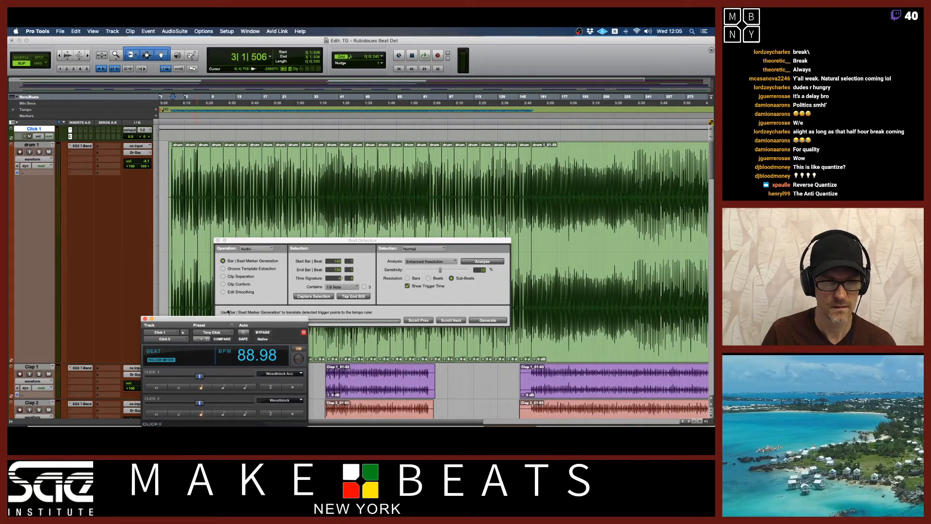
left_click(145, 318)
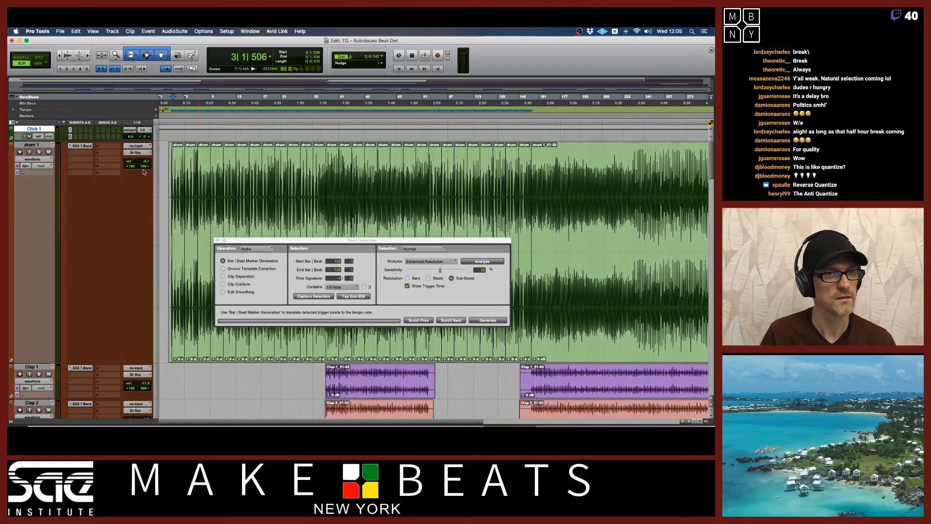
Step: Enlarge the click track's height and play the session from bar 3 to check the click against the drums
left_click(154, 139)
left_click(163, 145)
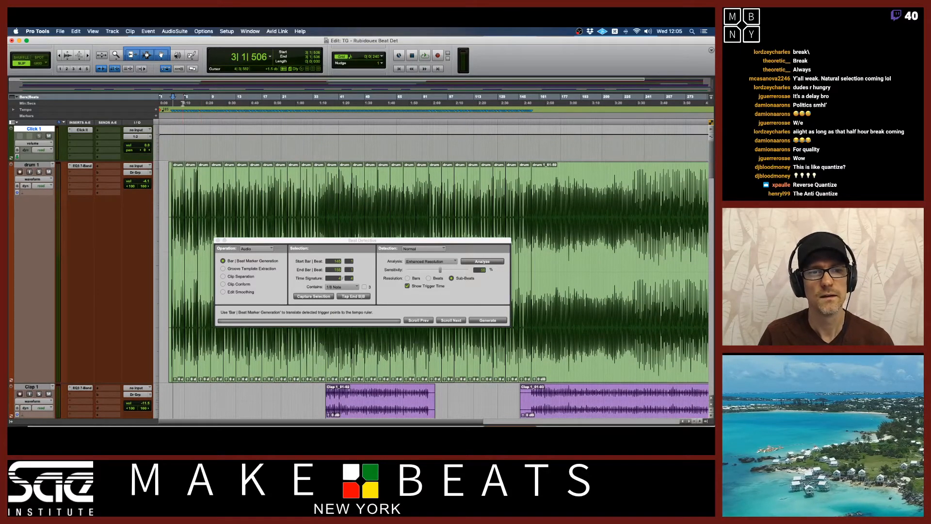
key("space")
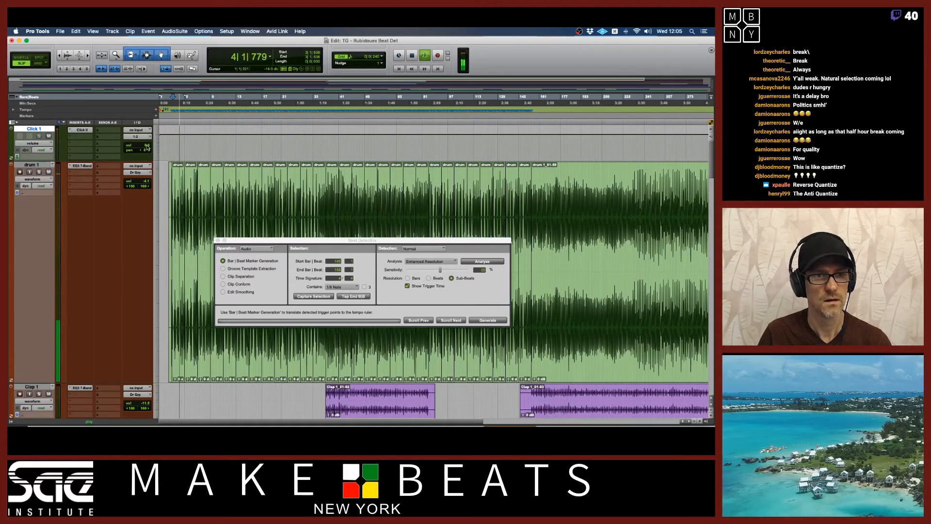
Step: Lower the click track's volume to about -13.5 dB and close the Beat Detective window
left_click_drag(147, 148, 148, 156)
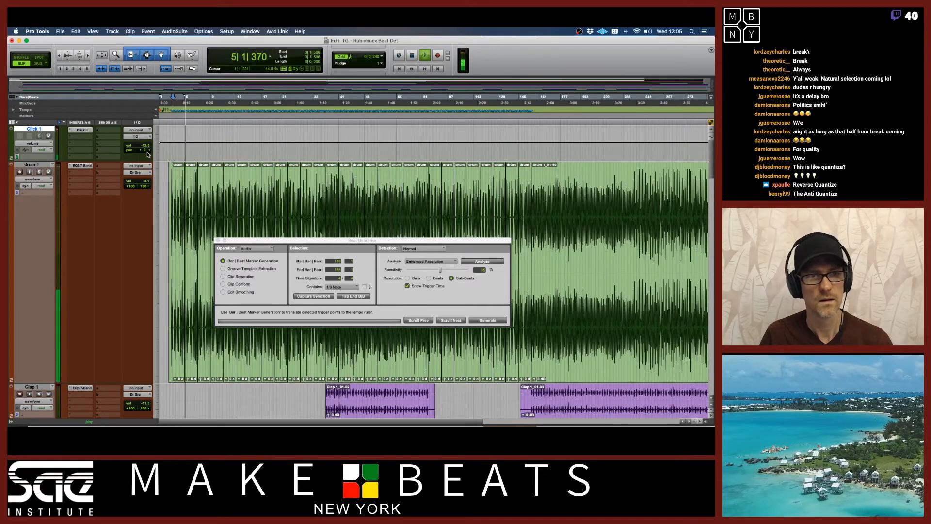
left_click(218, 240)
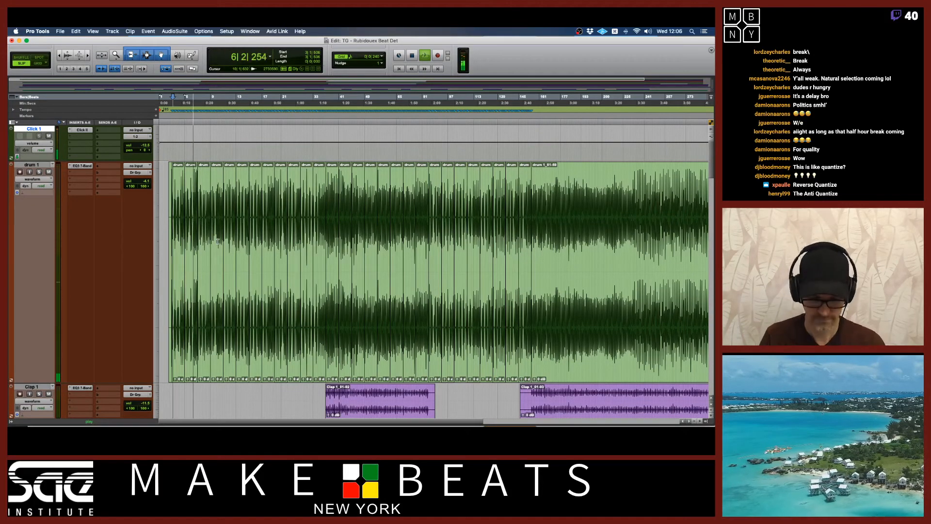
Step: Set the grid value to 1 bar and switch the session to Grid mode
key("super+bracketright")
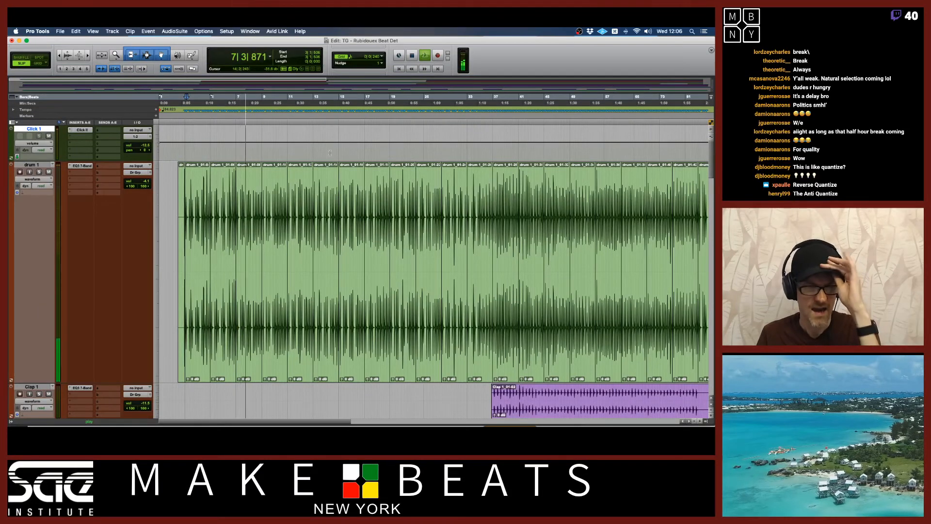
key("super+bracketright")
key("super+bracketright")
key("super+bracketright")
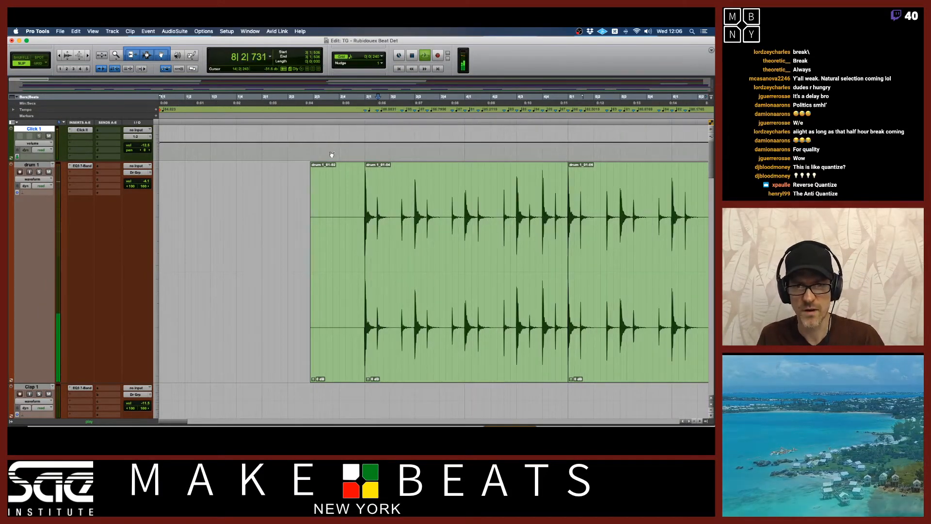
key("super+bracketleft")
key("super+bracketleft")
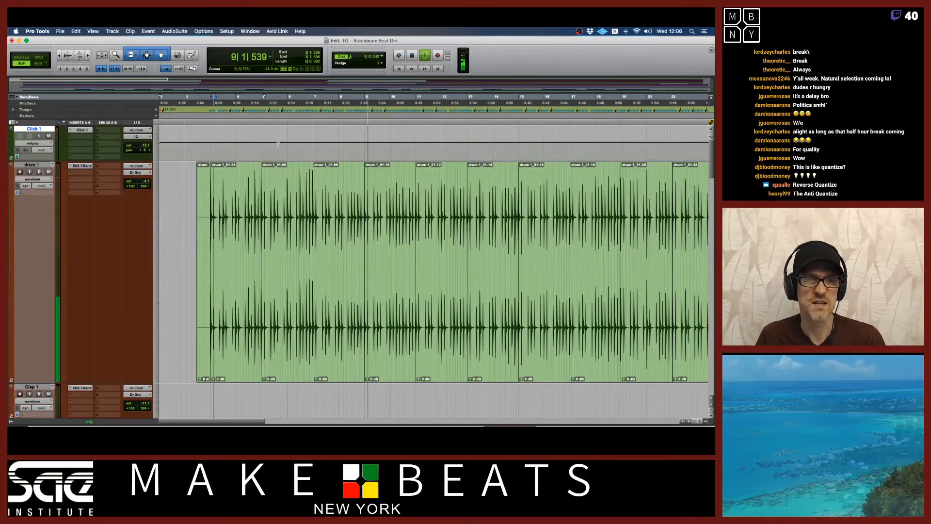
left_click(379, 57)
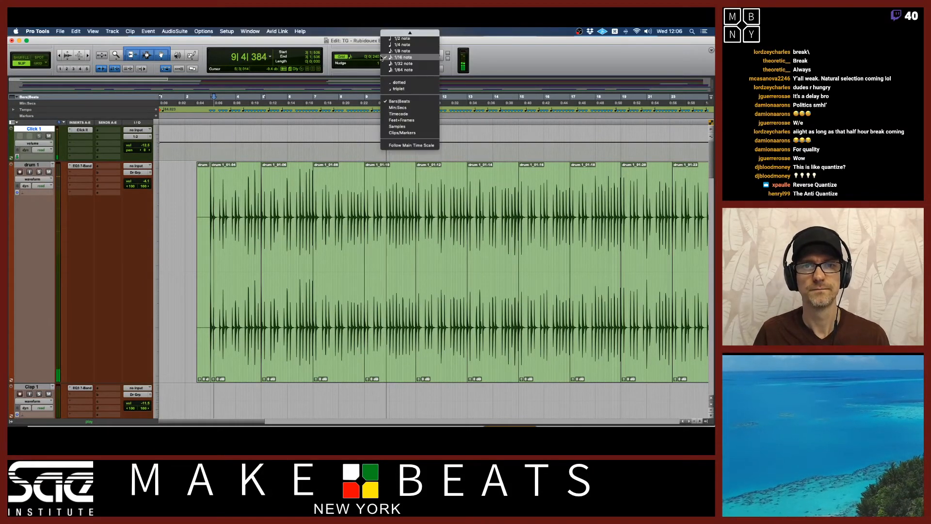
left_click(394, 37)
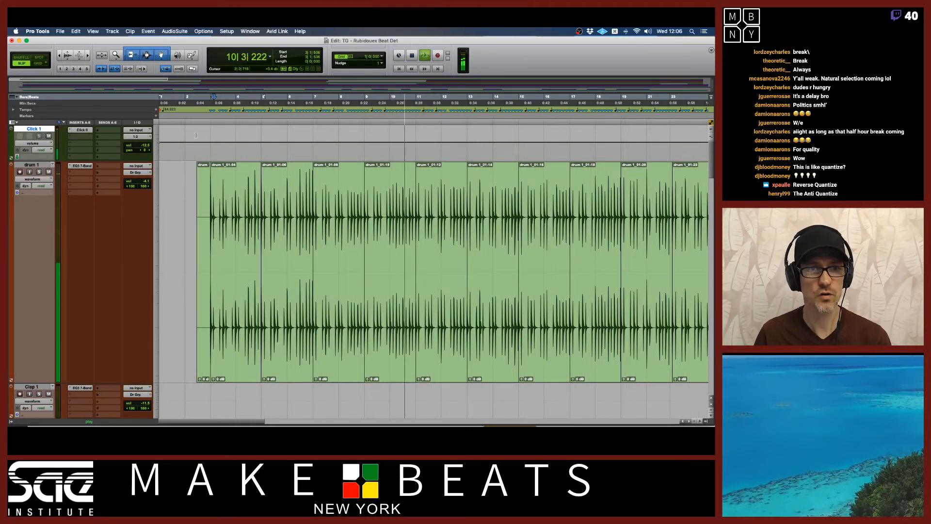
key("F4")
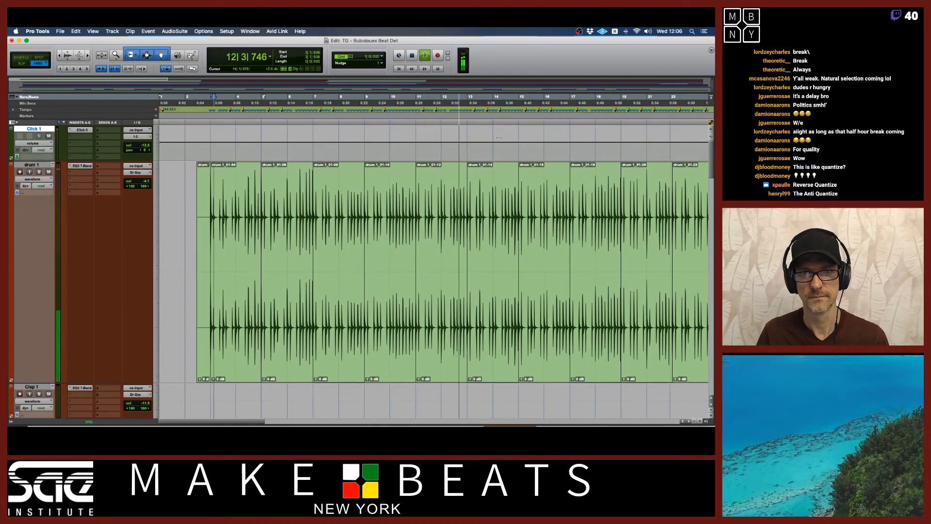
Step: Stop the running playback and play the drum 1 clip starting at bar 23, beat 2 to check it against the click
scroll(500, 161, "right", 5)
scroll(500, 160, "left", 2)
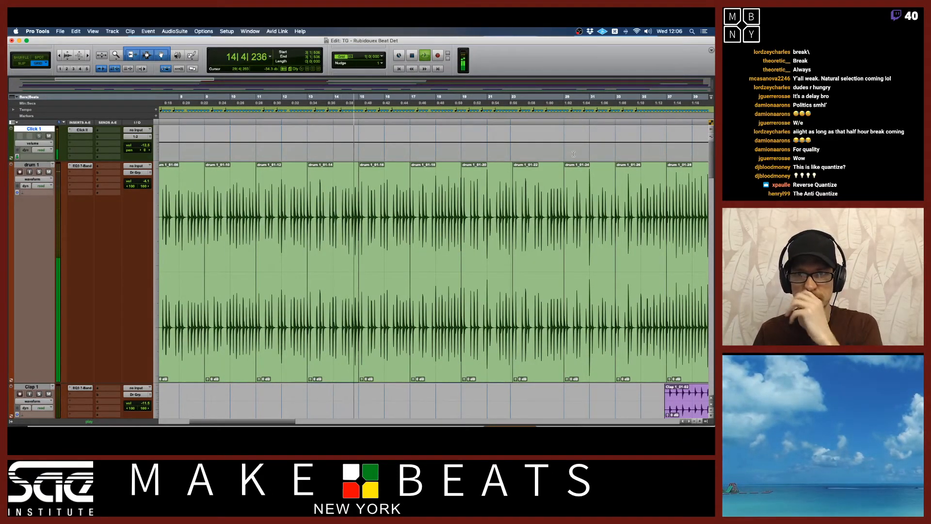
key("space")
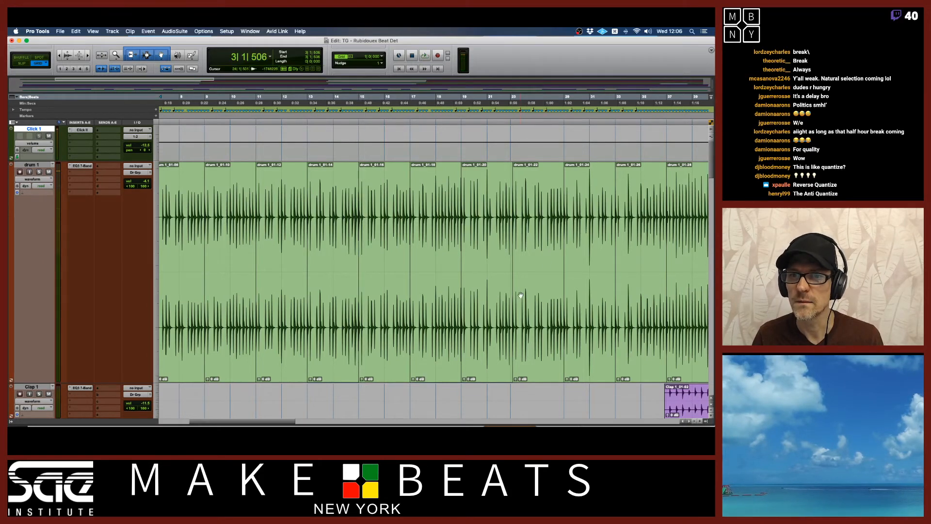
left_click(537, 358)
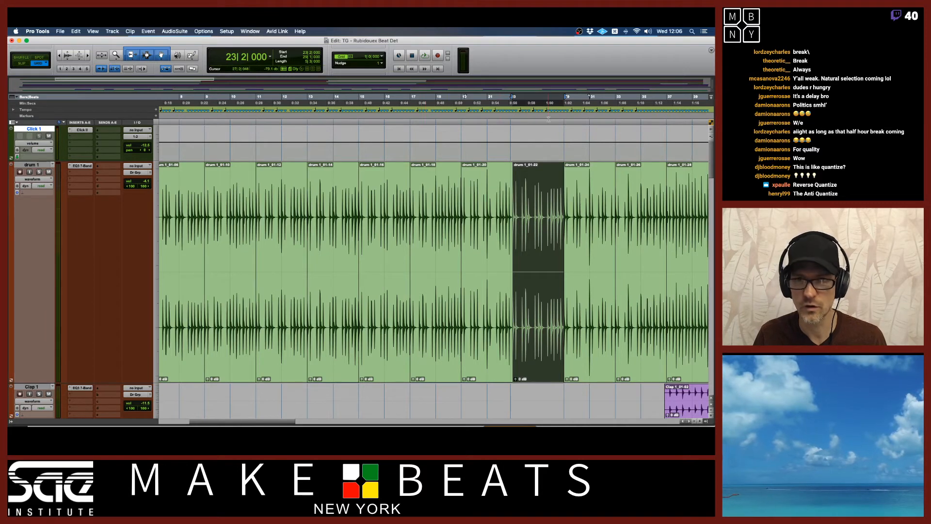
scroll(546, 152, "right", 3)
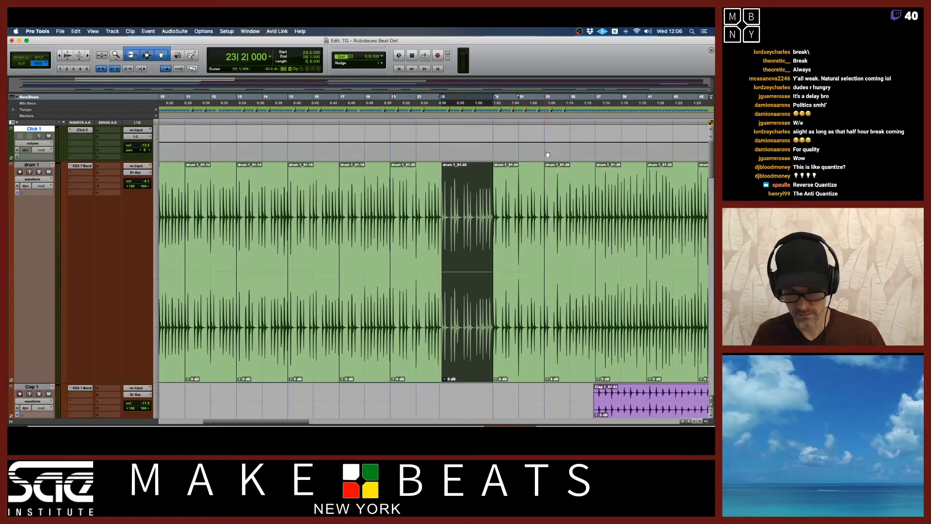
key("t")
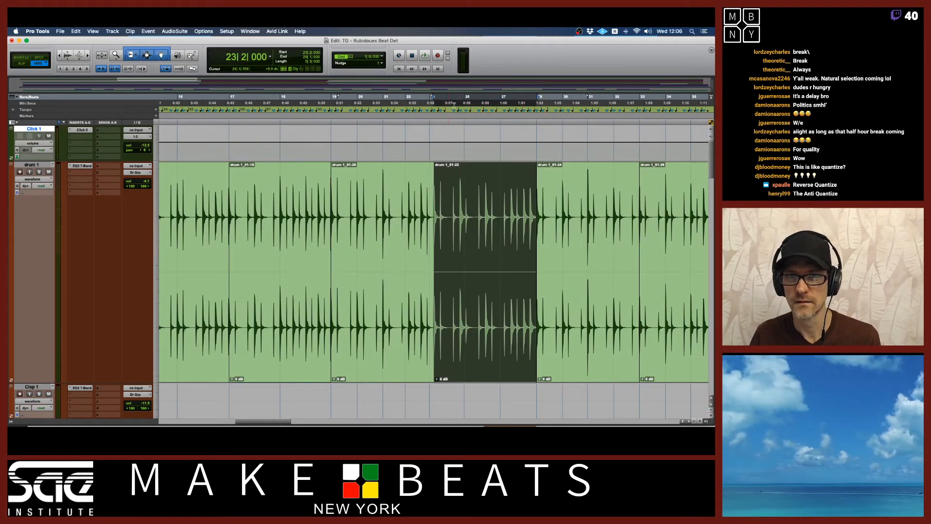
key("space")
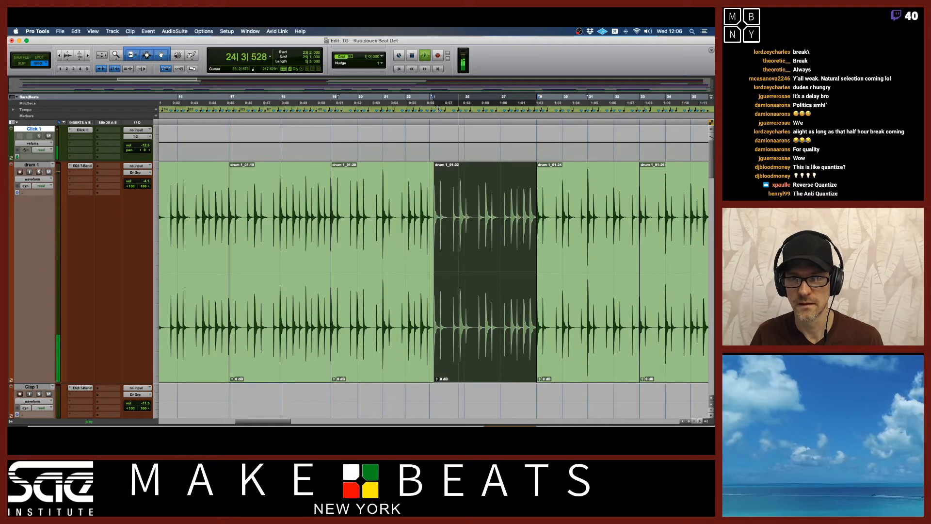
key("space")
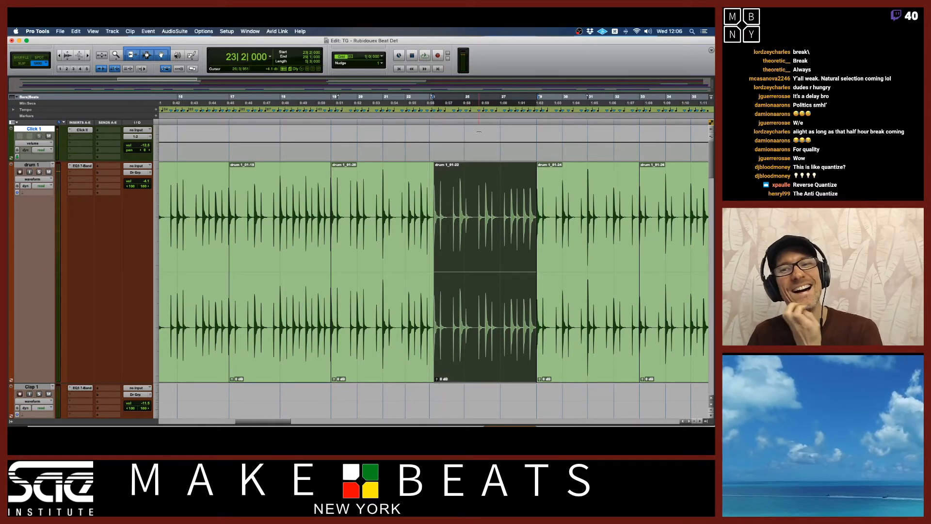
key("r")
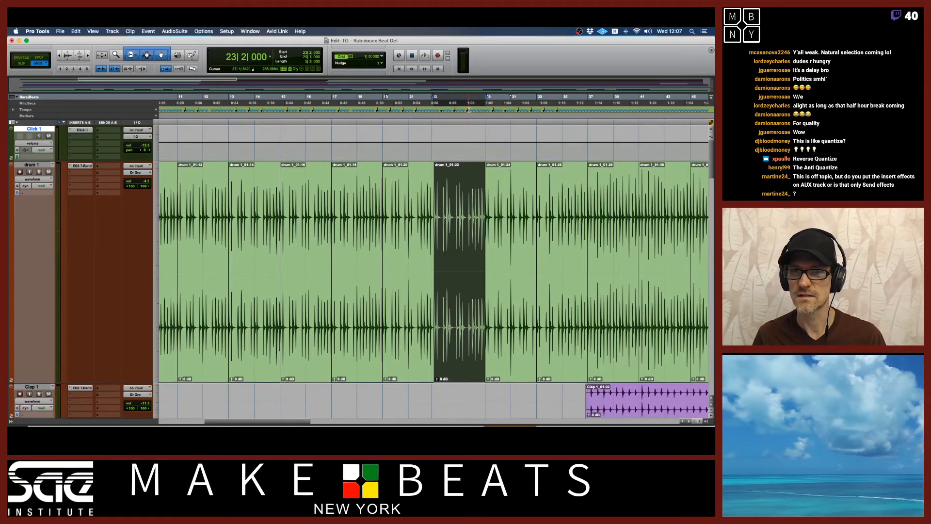
key("t")
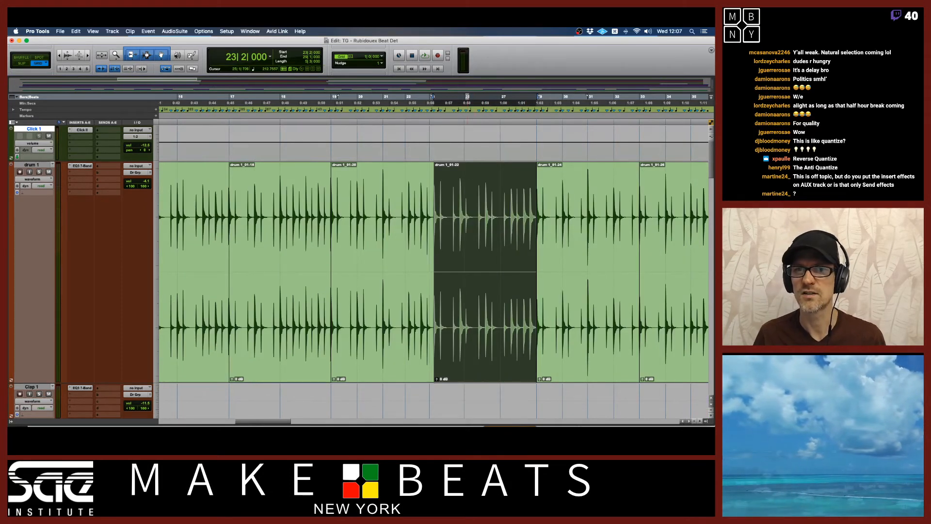
Step: Select the drum passage from bar 23 and generate Beat Detective bar markers from bar 23 to 25, preserving sample positions
left_click_drag(429, 100, 528, 97)
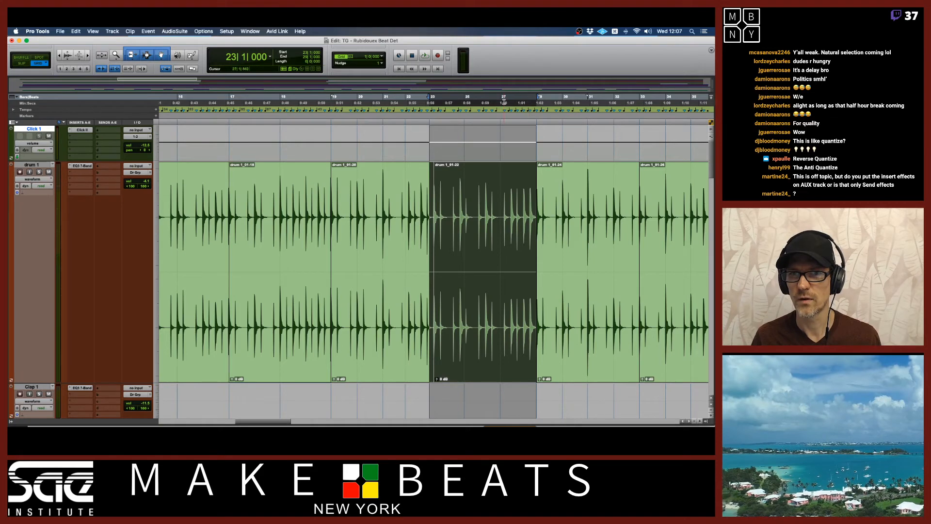
key("t")
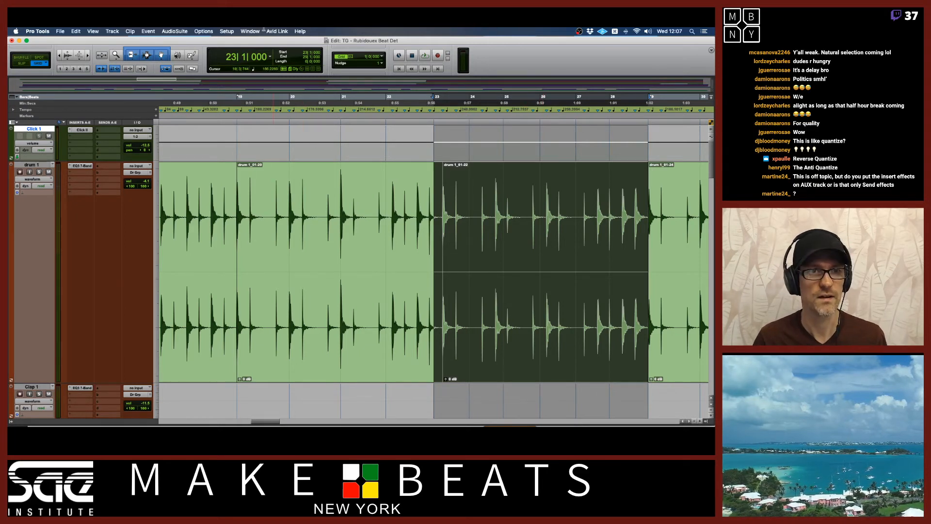
left_click(118, 30)
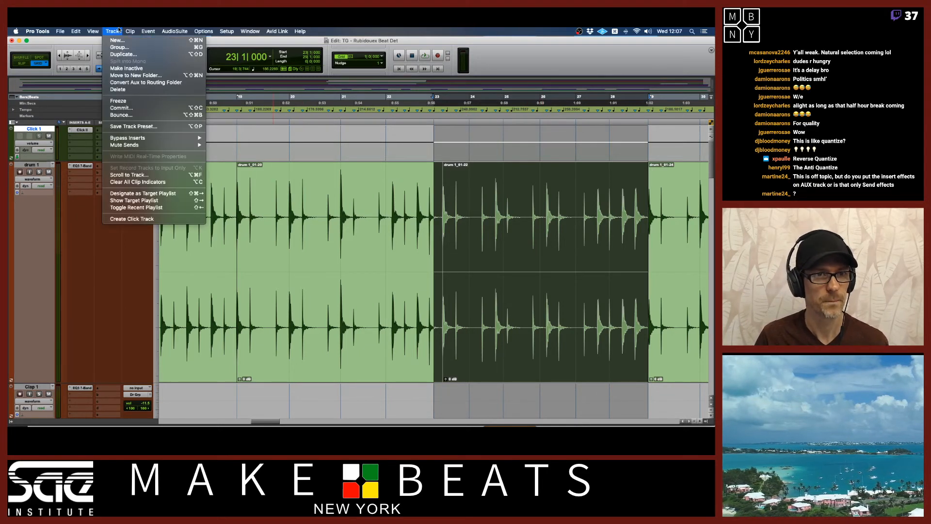
mouse_move(147, 30)
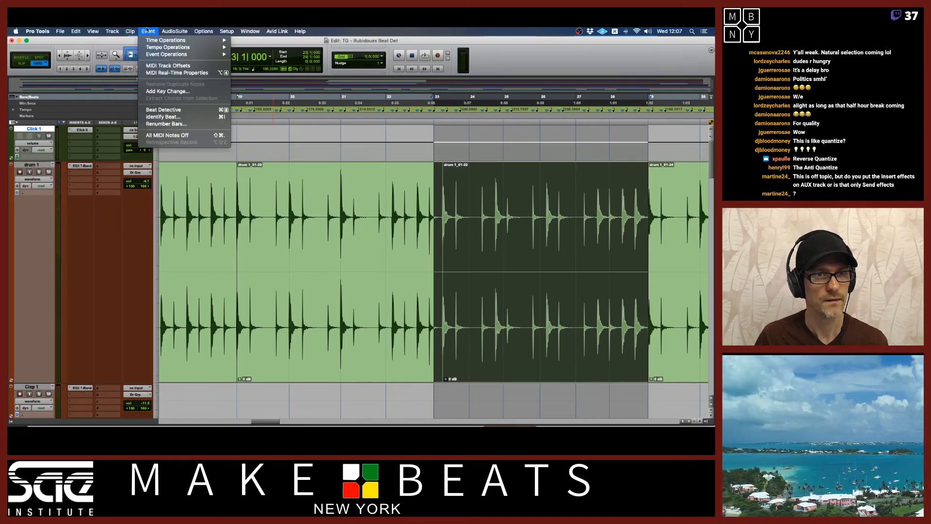
left_click(168, 110)
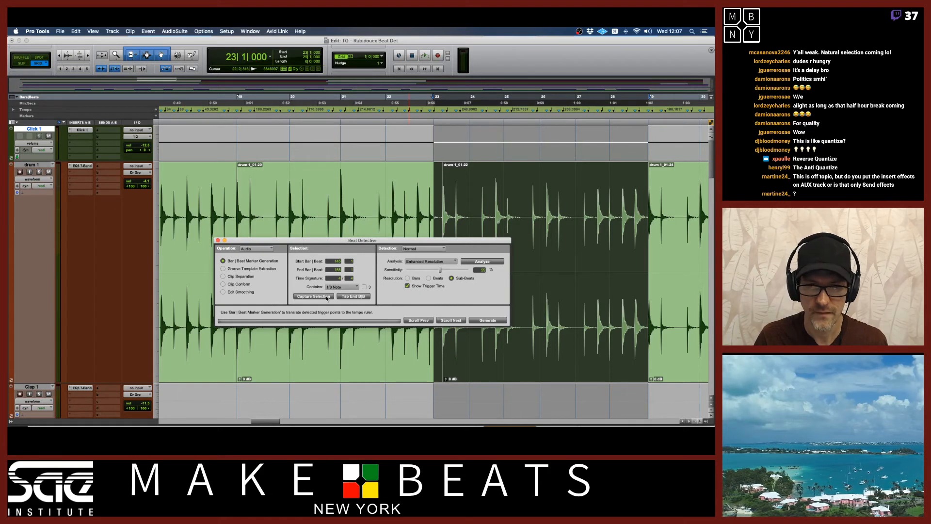
left_click(333, 270)
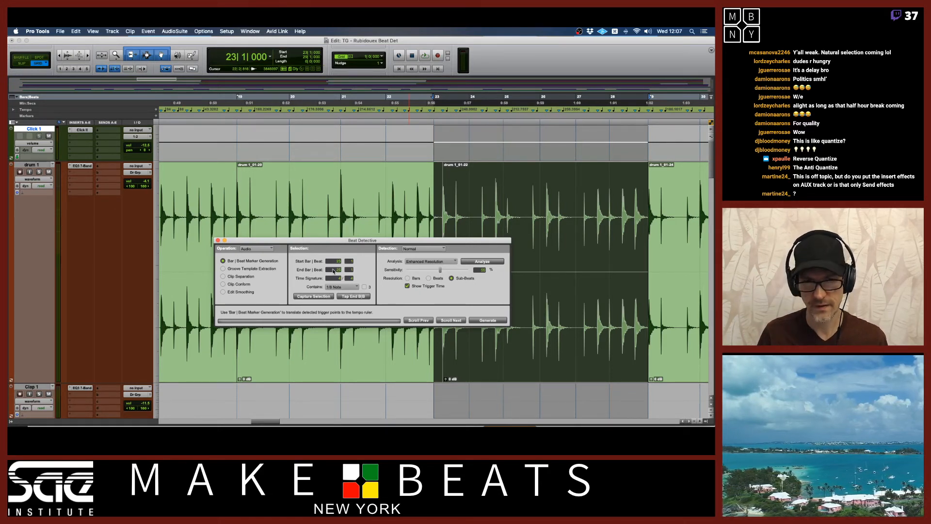
left_click(490, 262)
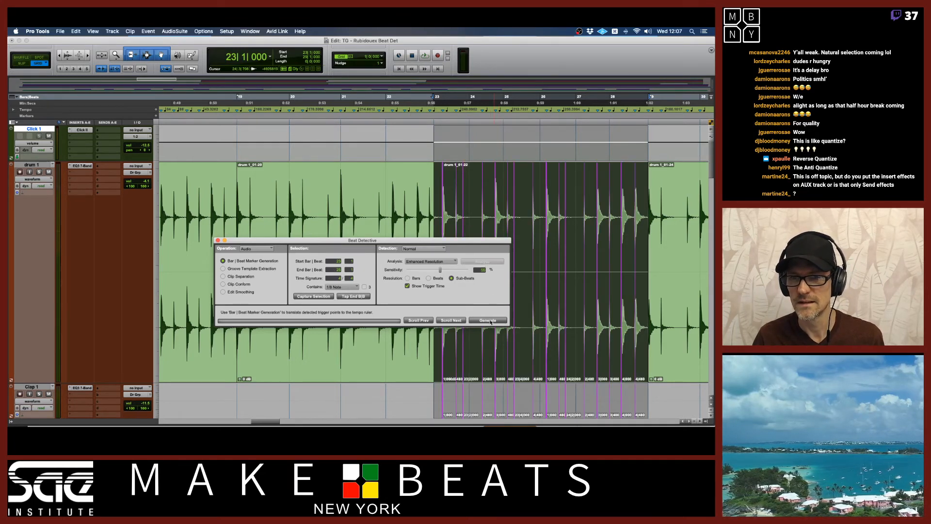
left_click(489, 320)
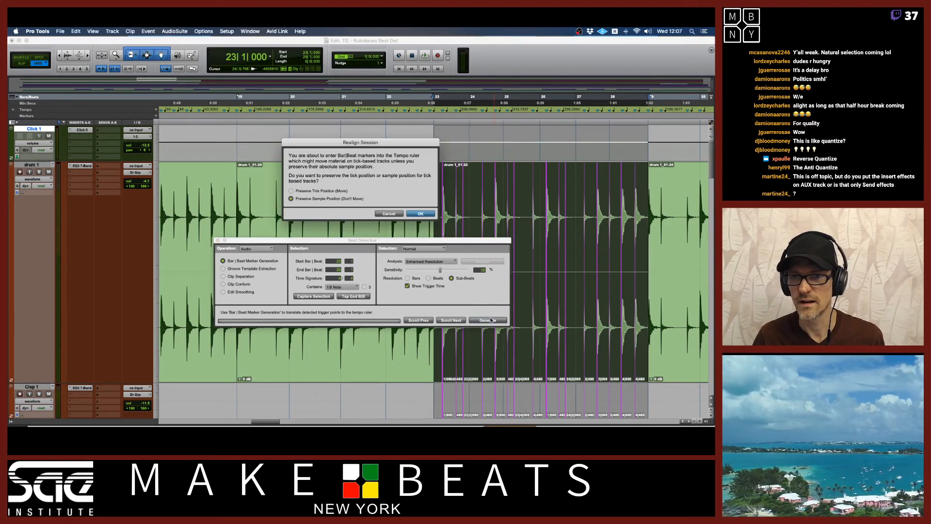
left_click(419, 213)
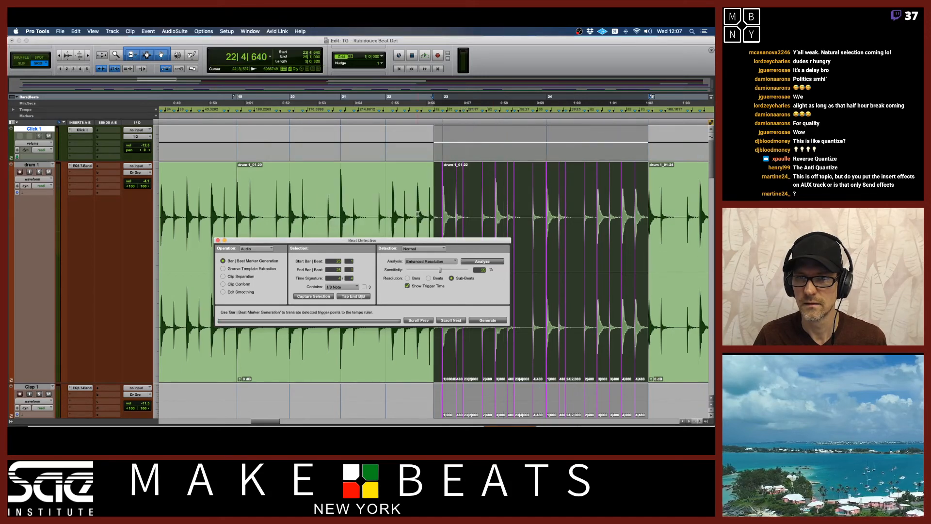
Step: Select the timeline range from bar 25 to bar 33 in the rulers
key("super+bracketleft")
key("super+bracketleft")
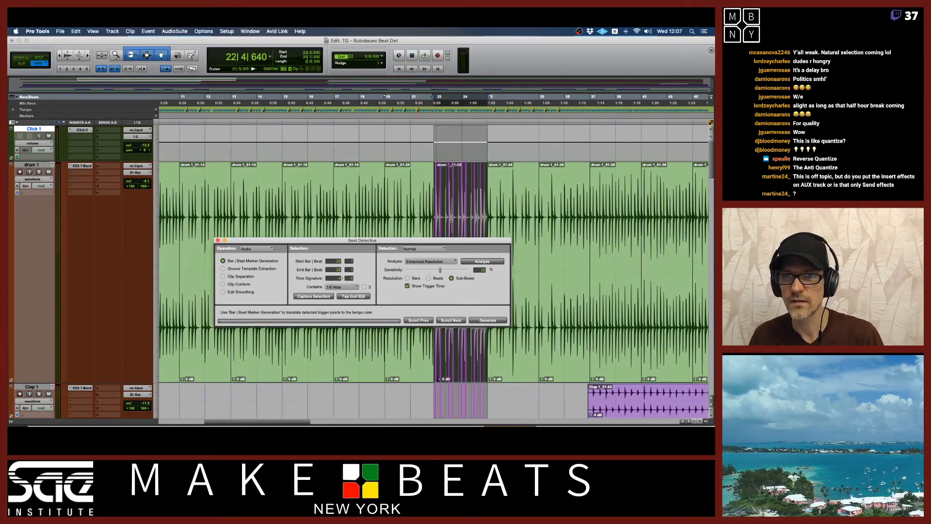
left_click(521, 347)
scroll(520, 348, "right", 10)
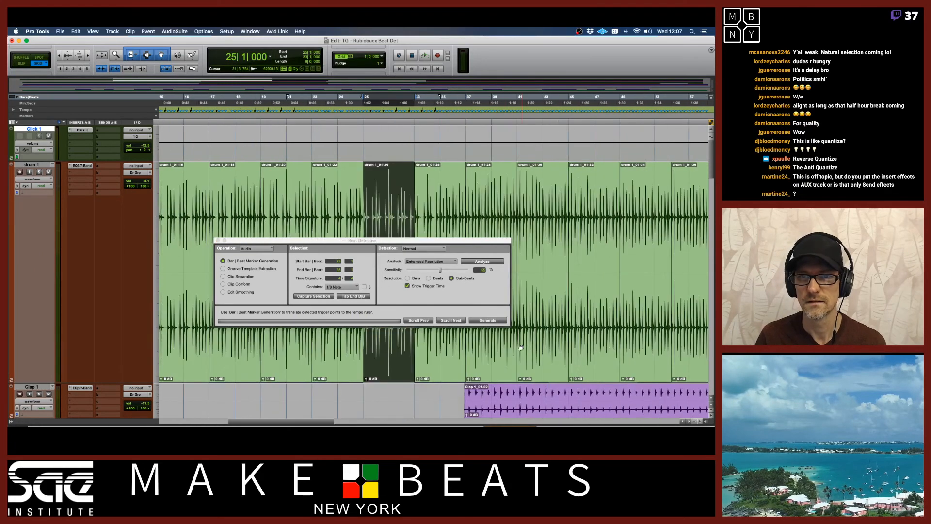
scroll(520, 348, "left", 15)
scroll(520, 348, "right", 12)
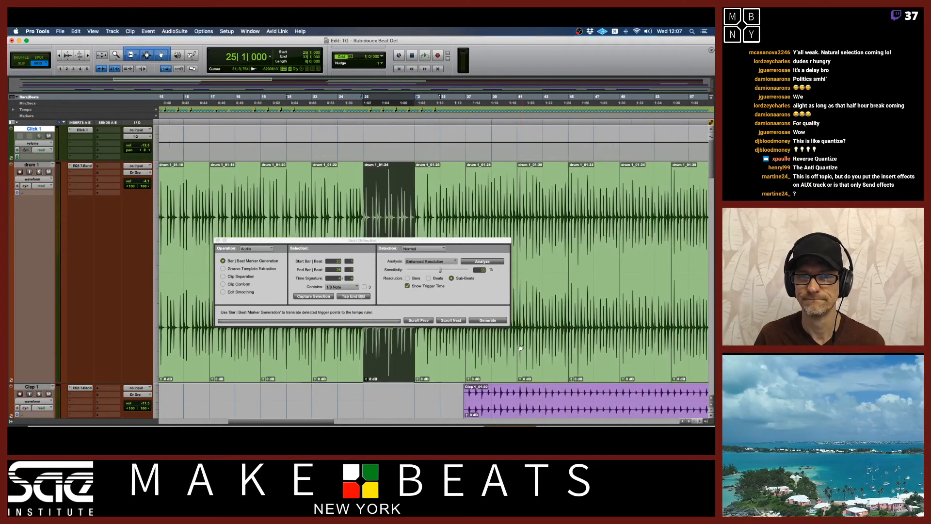
scroll(520, 348, "right", 2)
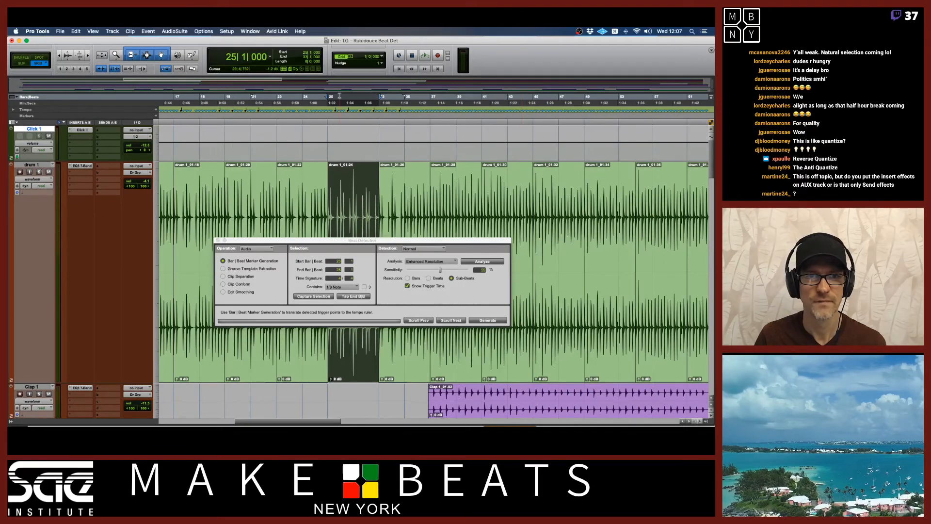
left_click_drag(328, 102, 380, 103)
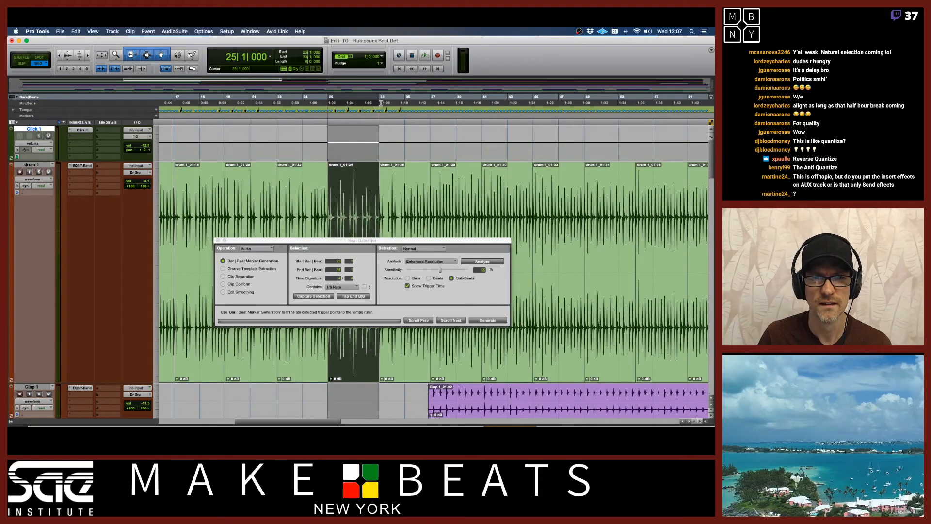
Step: Set up a Cut Time operation that realigns the meter ruler only, and shorten the selection to end at bar 31
left_click(149, 31)
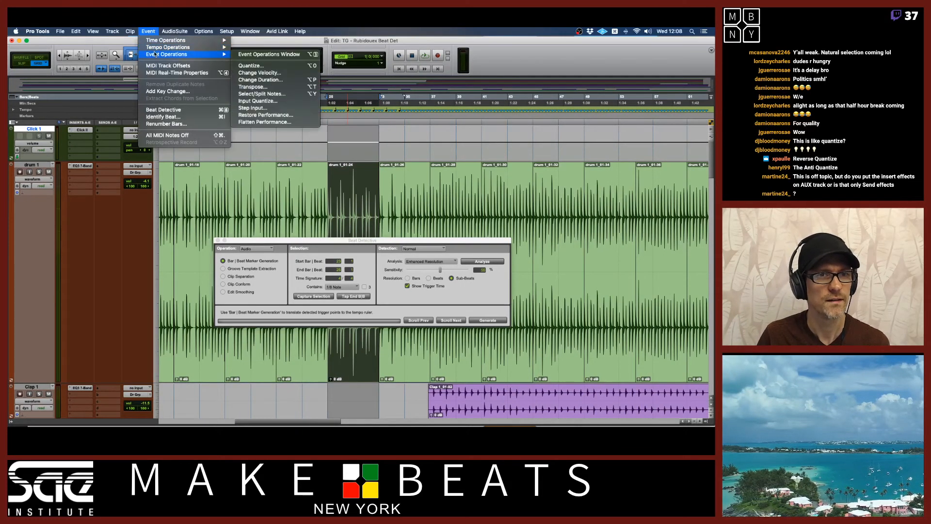
mouse_move(164, 43)
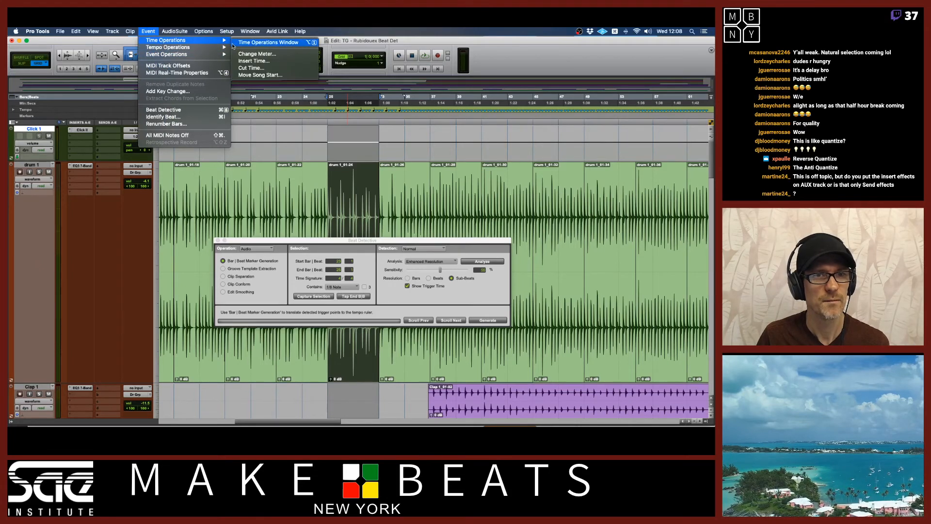
left_click(256, 68)
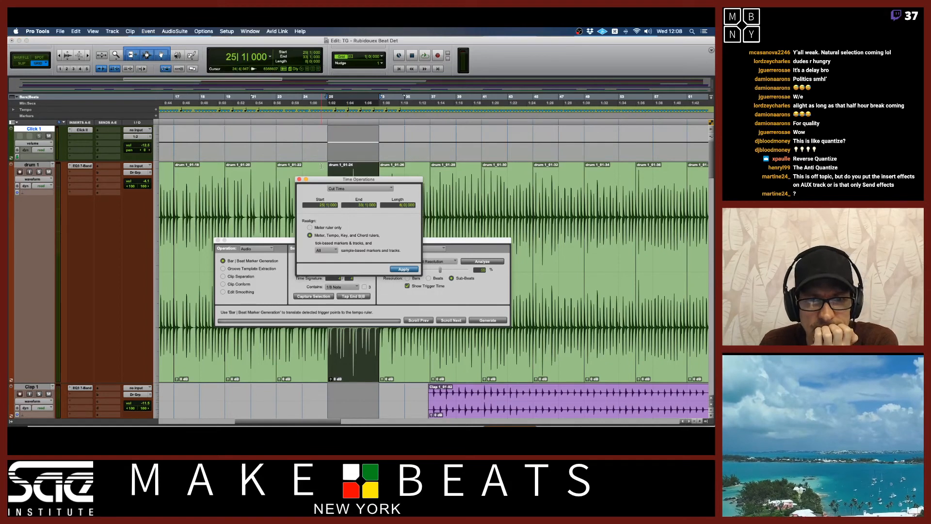
left_click(310, 227)
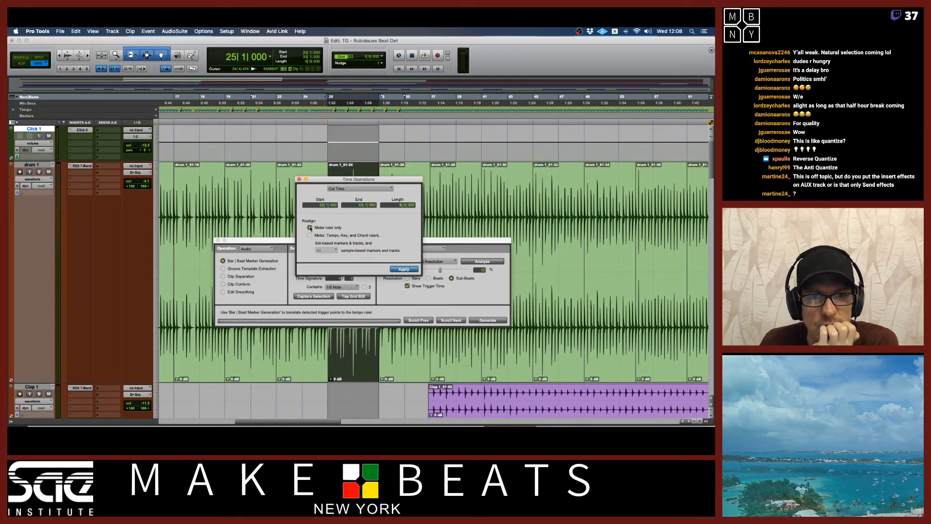
key("t")
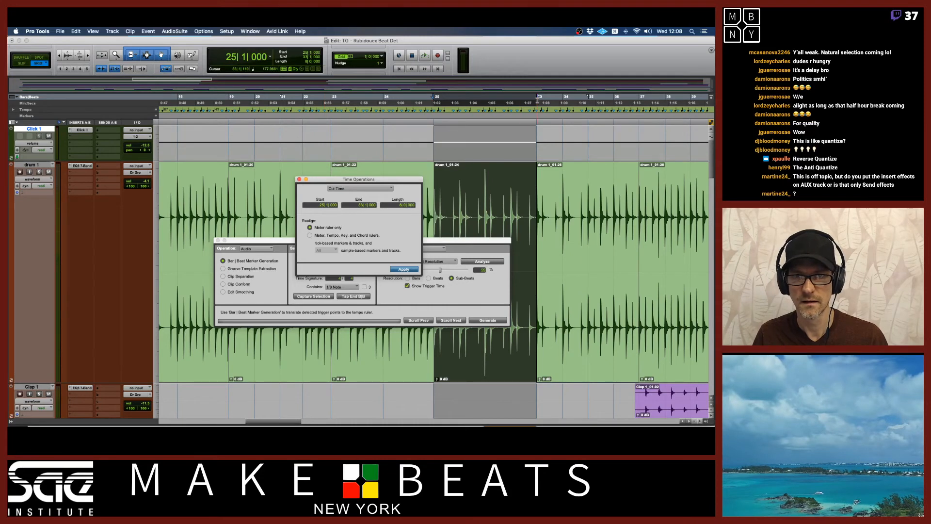
left_click_drag(539, 99, 477, 103)
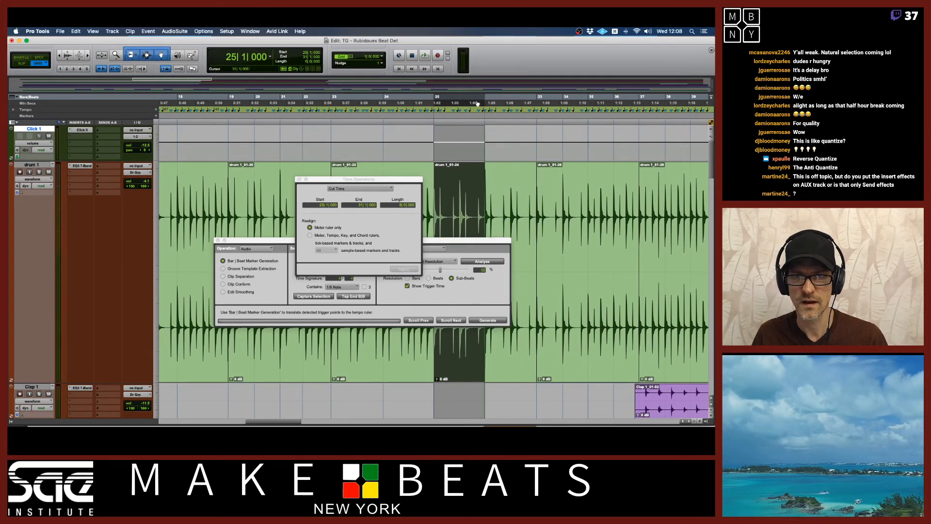
Step: Set the end of the Cut Time range to bar 27
left_click(399, 205)
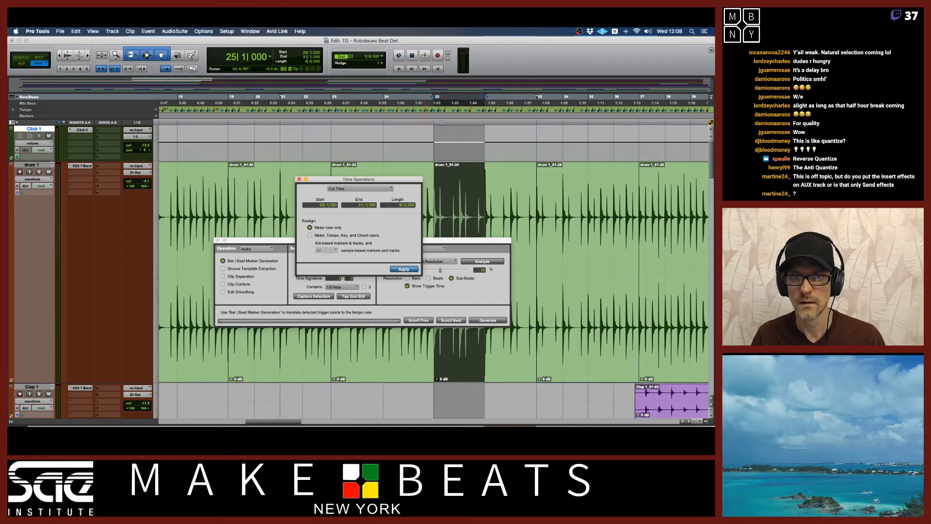
left_click(363, 189)
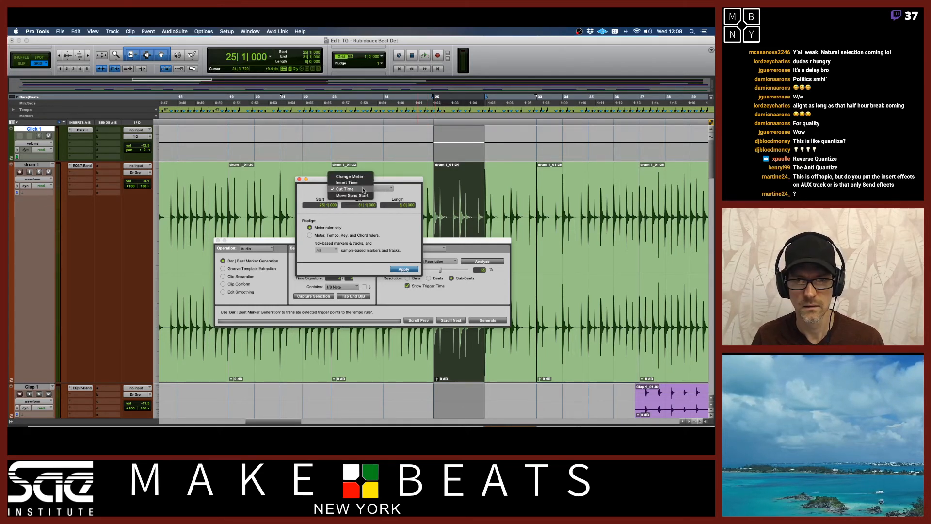
left_click(363, 189)
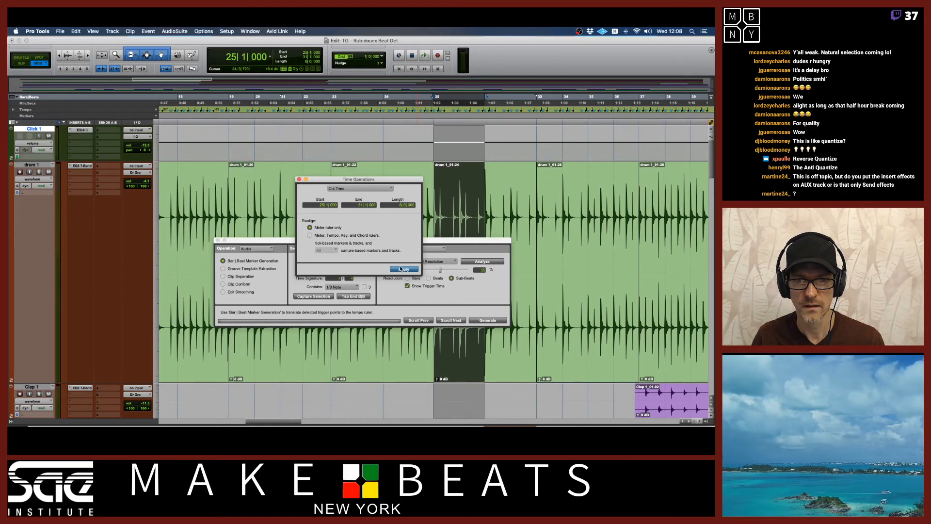
left_click(360, 205)
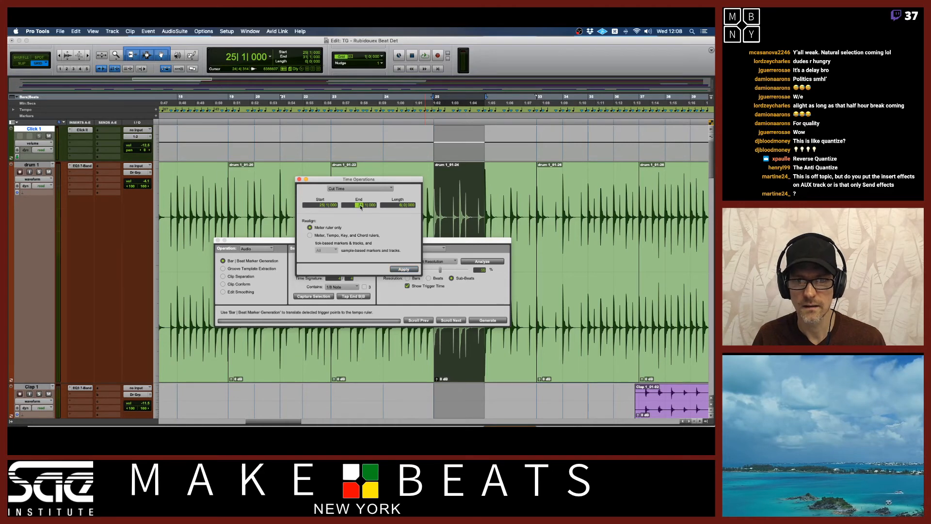
key("t")
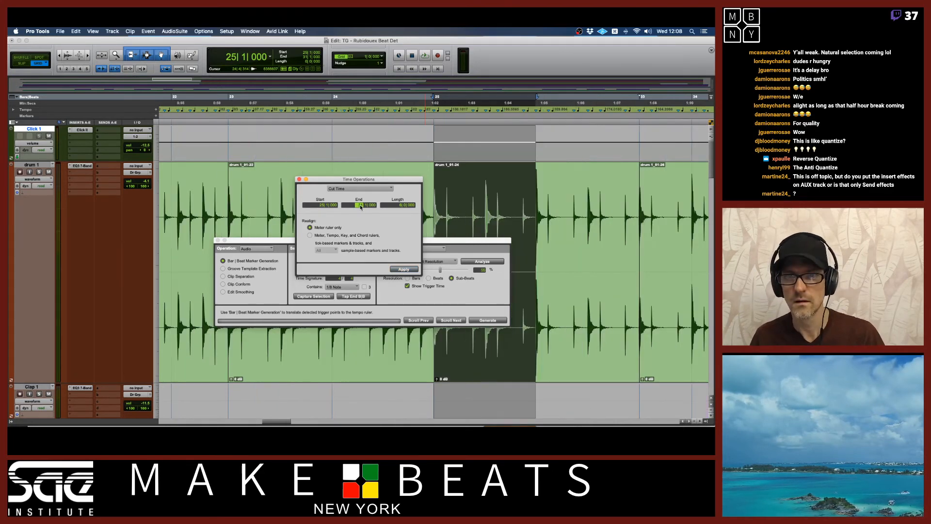
key("t")
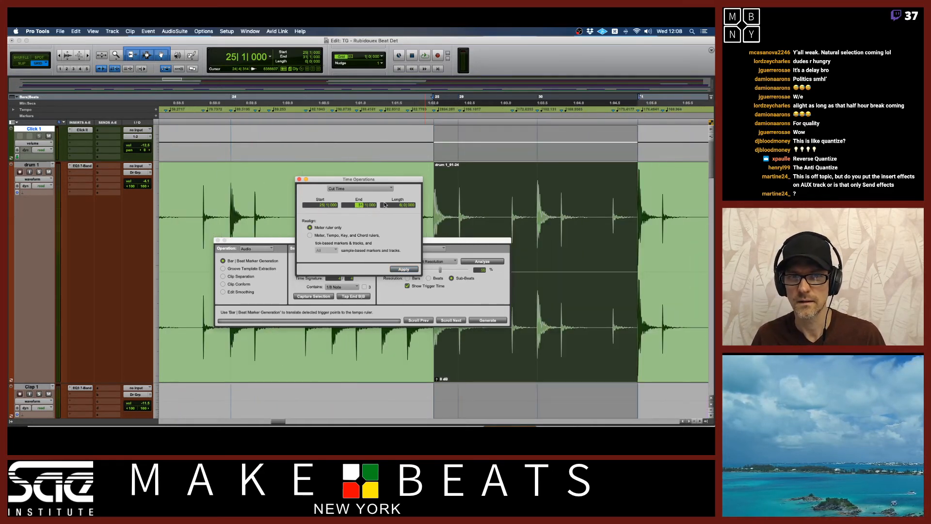
key("Return")
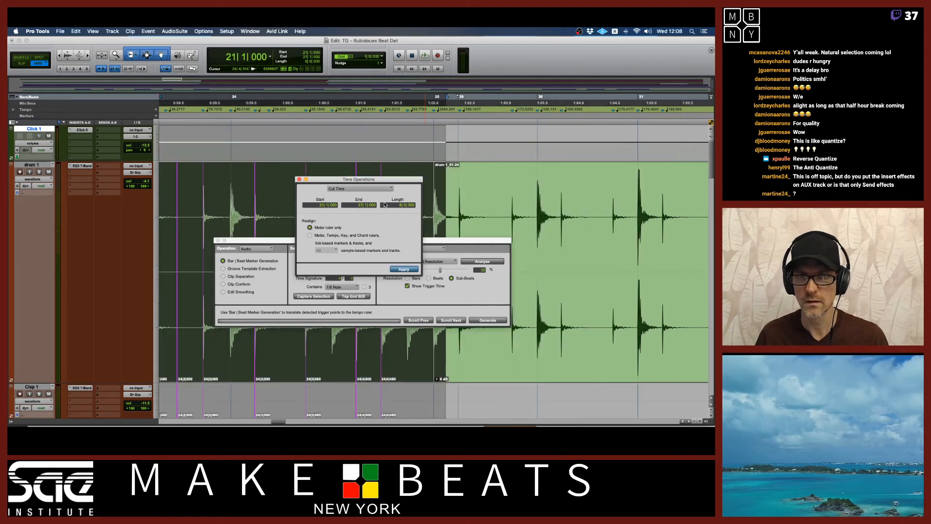
Step: Set the Cut Time start to bar 25, try to apply the cut, and close the Time Operations window
left_click(317, 205)
type("25")
key("Return")
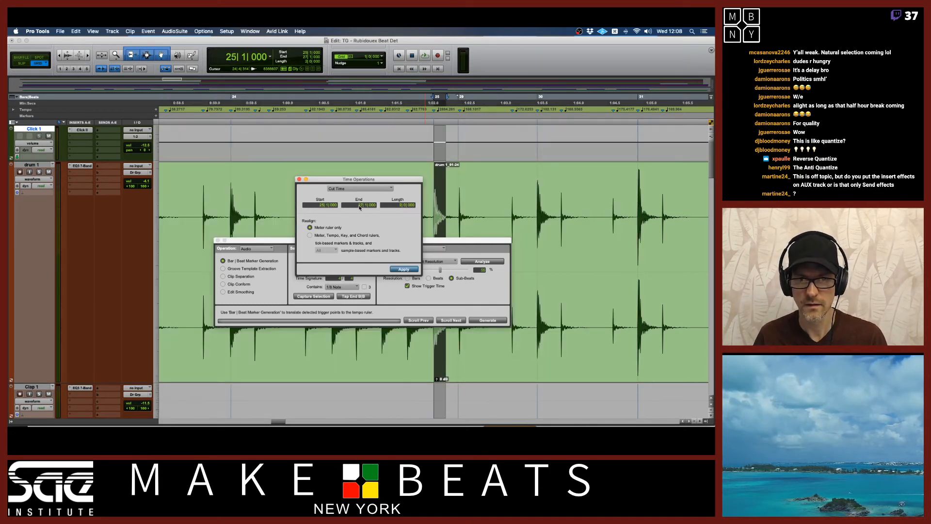
left_click(403, 269)
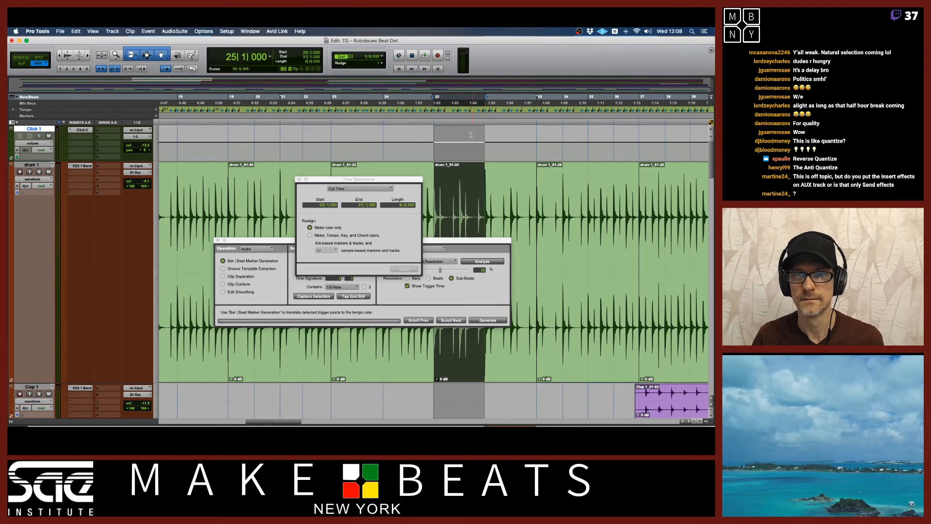
left_click(299, 179)
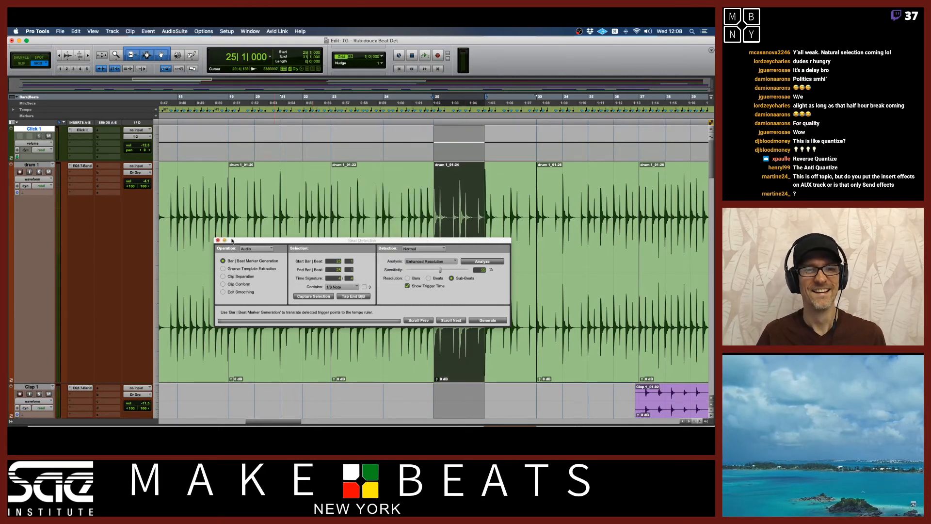
Step: Move the Beat Detective window higher over the tracks and place the edit cursor at bar 23
left_click_drag(237, 241, 210, 195)
key("super+bracketleft")
key("super+bracketleft")
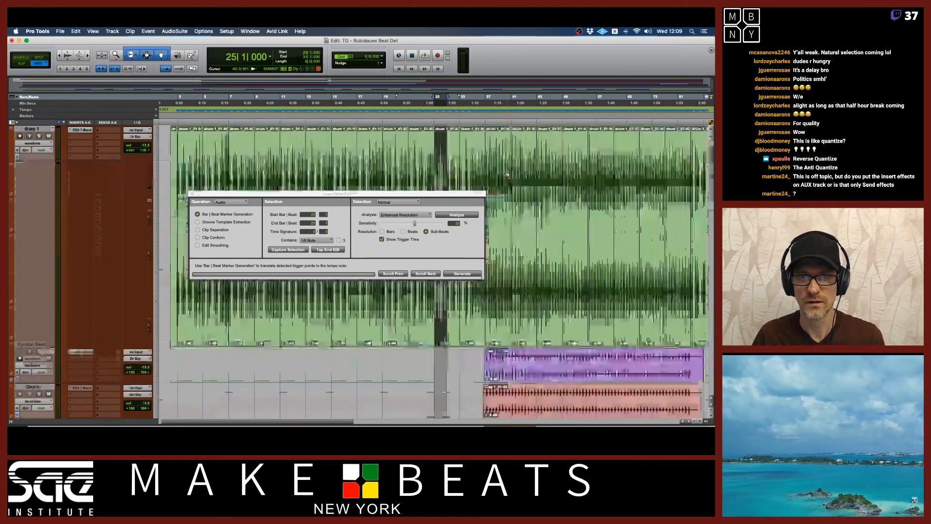
left_click(411, 98)
key("t")
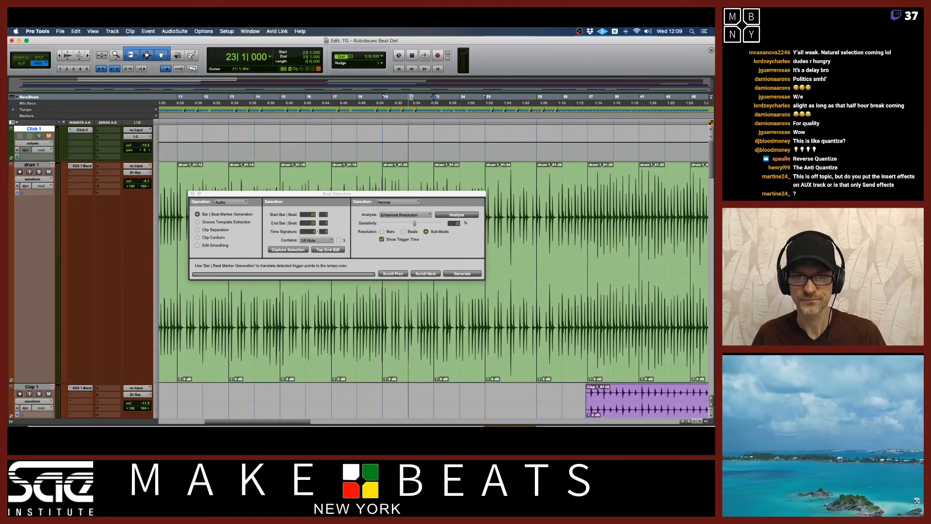
key("t")
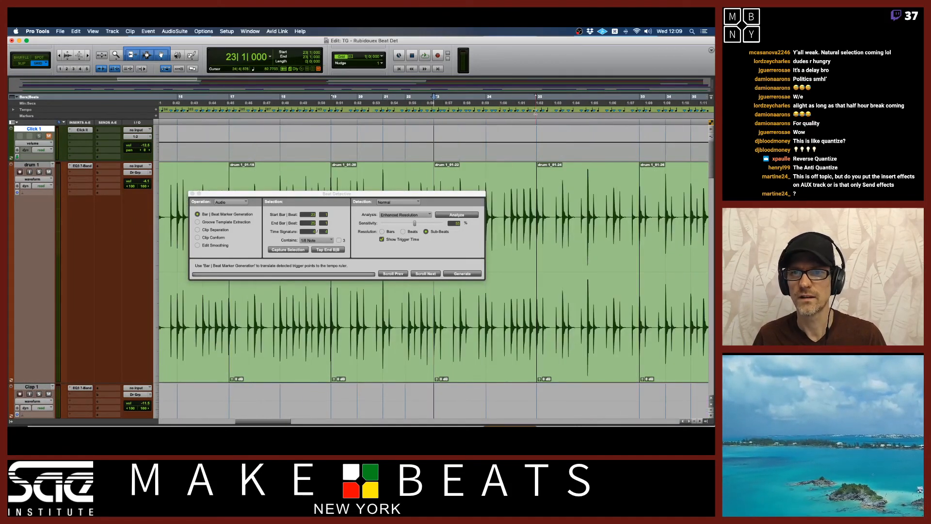
Step: Examine the drum 1 clips and bar numbering around bar 23, and the track across the whole song
scroll(533, 194, "right", 8)
scroll(533, 194, "left", 4)
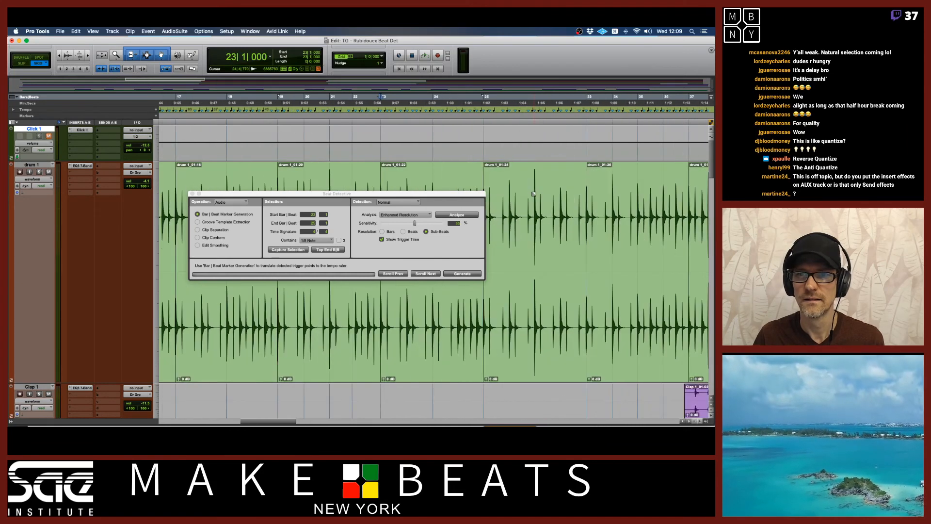
scroll(534, 194, "left", 5)
key("r")
key("r")
key("r")
key("r")
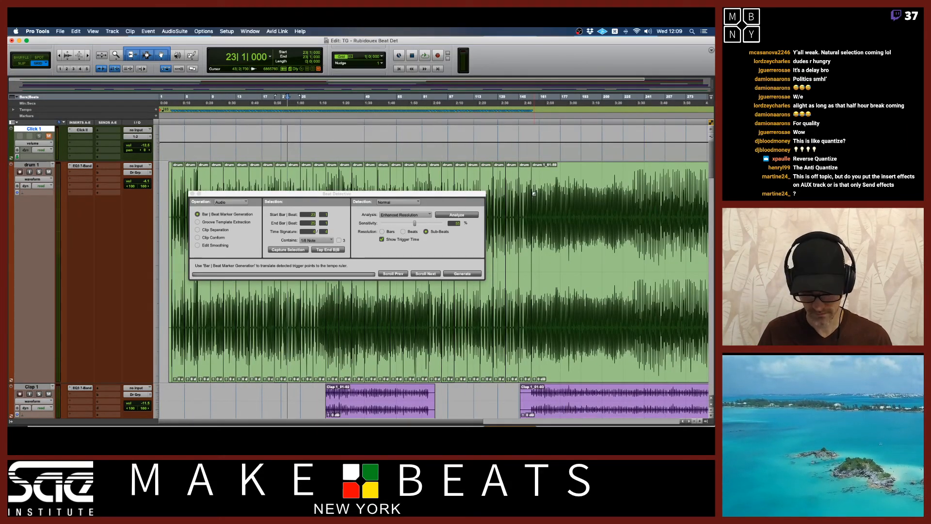
key("r")
key("t")
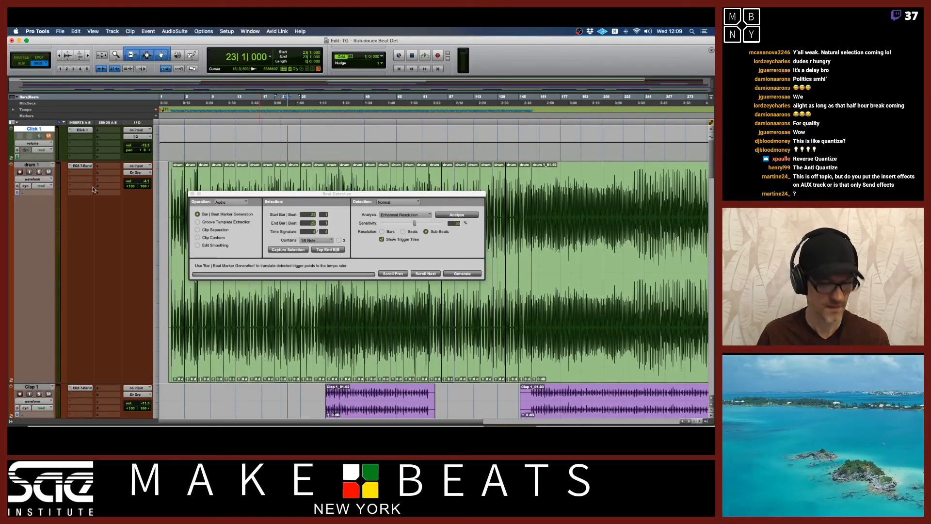
Step: Switch to the SAE To Do document in TextEdit and place the cursor after the last Canvas problems sub-item
key("super+Tab")
key("super+Tab")
key("super+Tab")
key("super+Tab")
key("super+Tab")
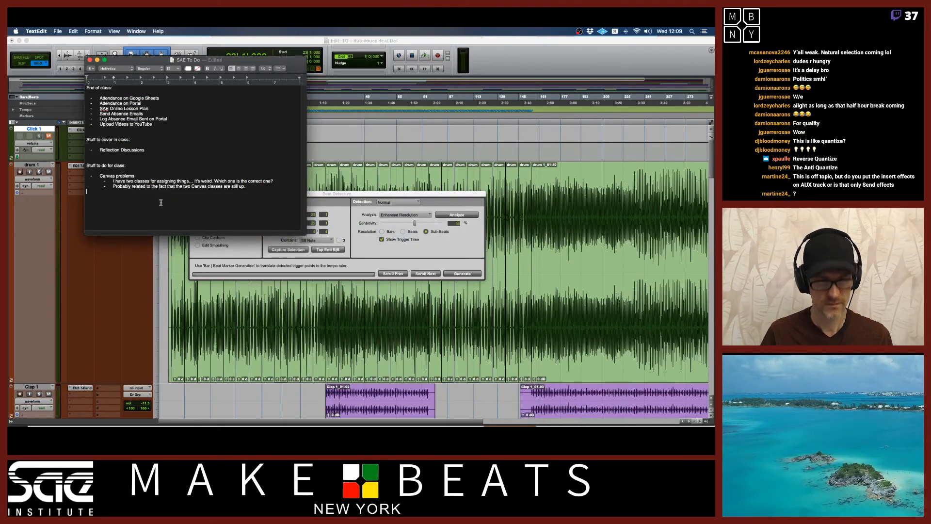
left_click(278, 69)
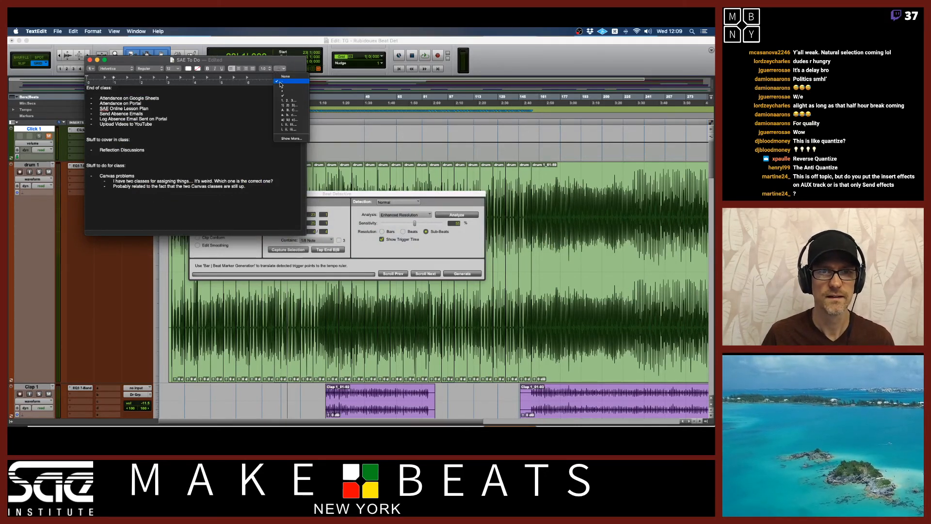
left_click(253, 187)
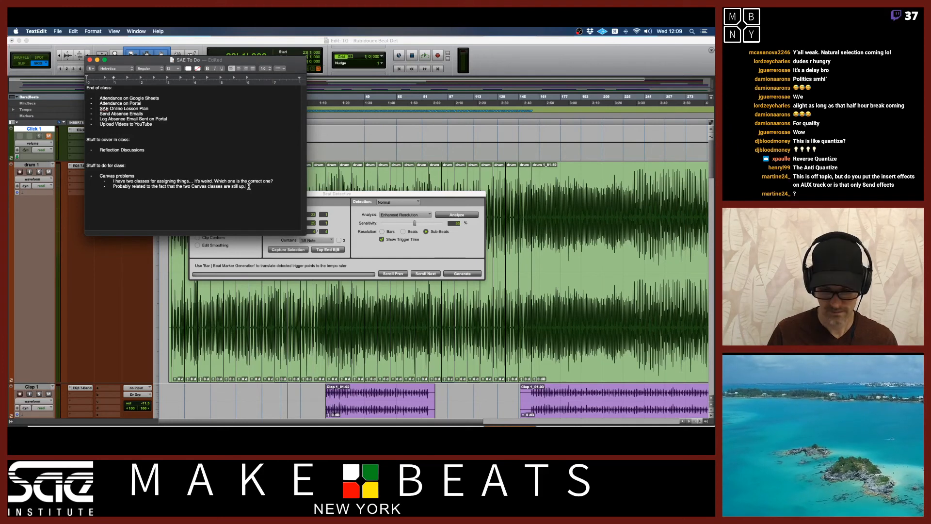
Step: Add the sub-item "Fix Rubiduex Beat Detective bar counts" at the end of the Canvas problems list
key("Return")
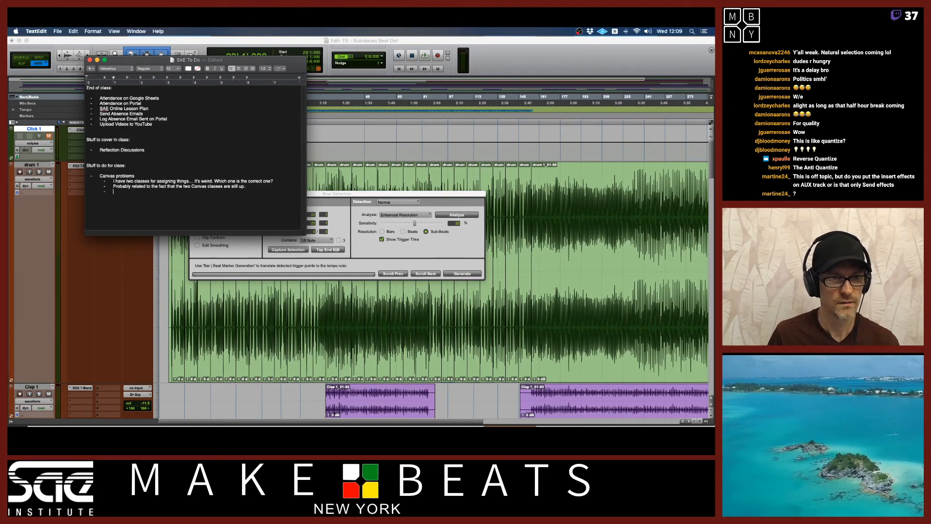
type("Fix")
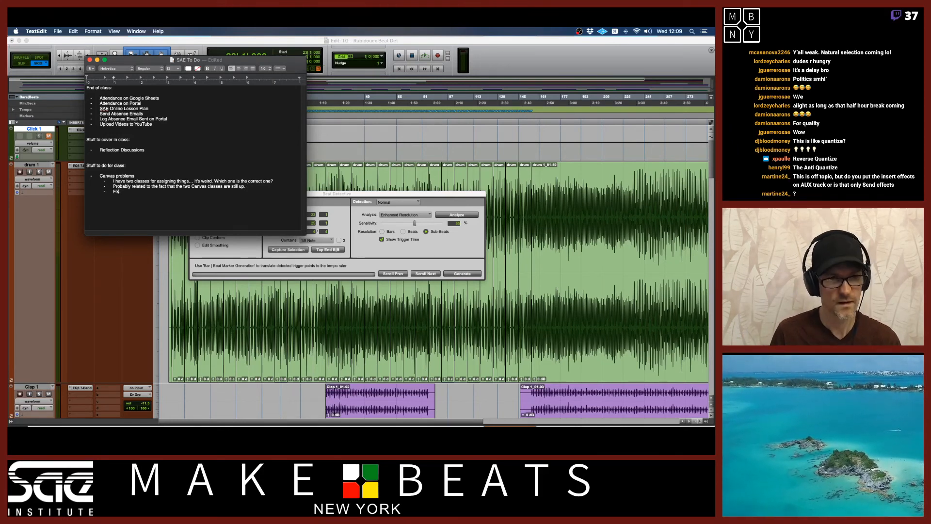
type(" Rub")
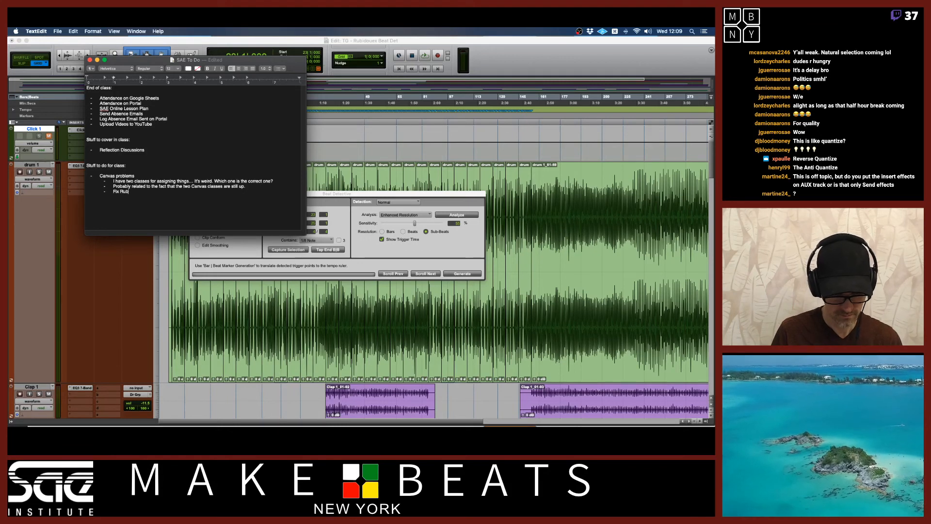
type("iduex")
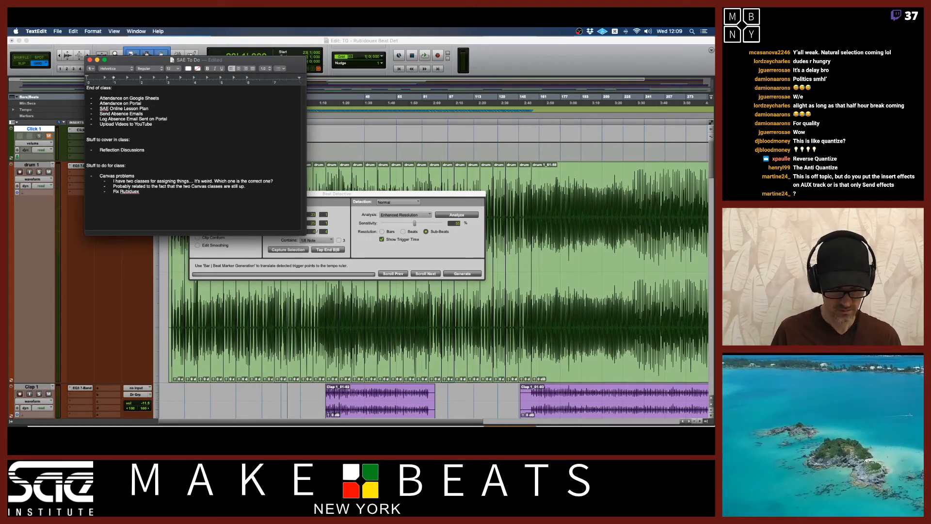
type(" Beat")
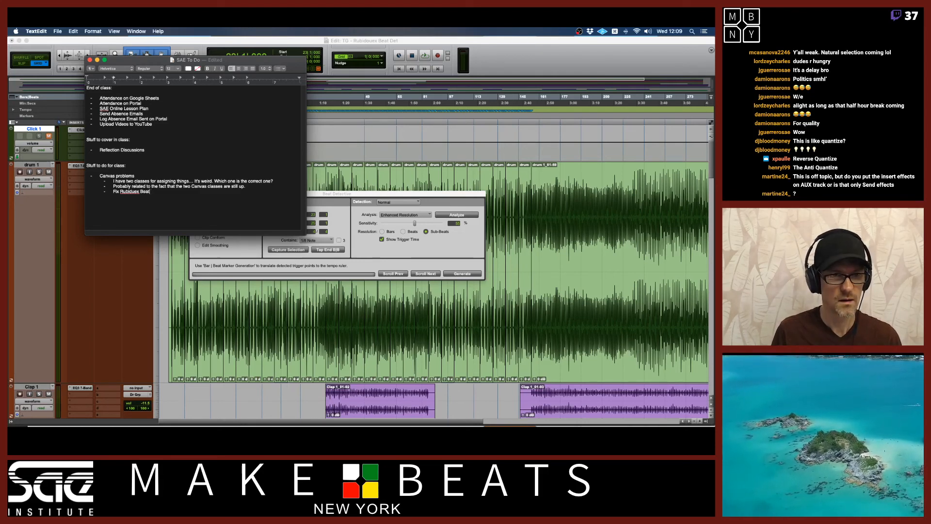
type(".Detective")
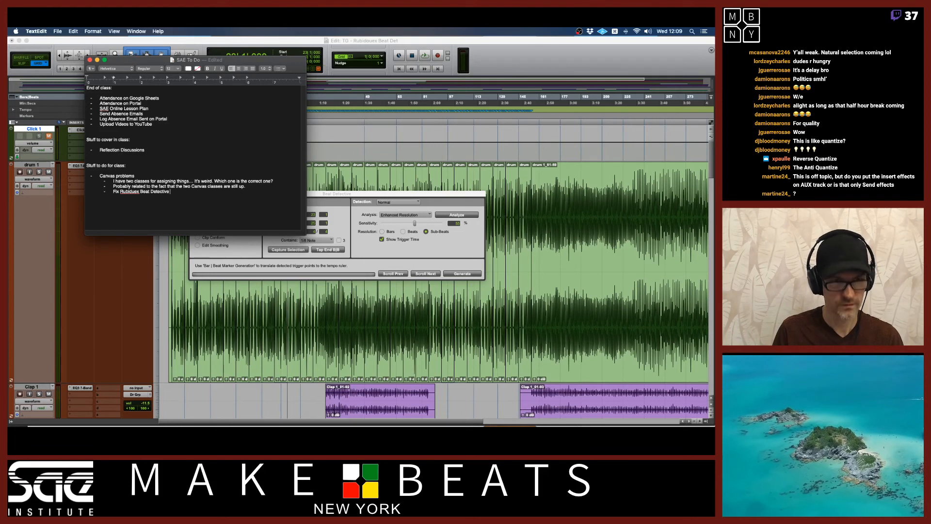
type(" timing")
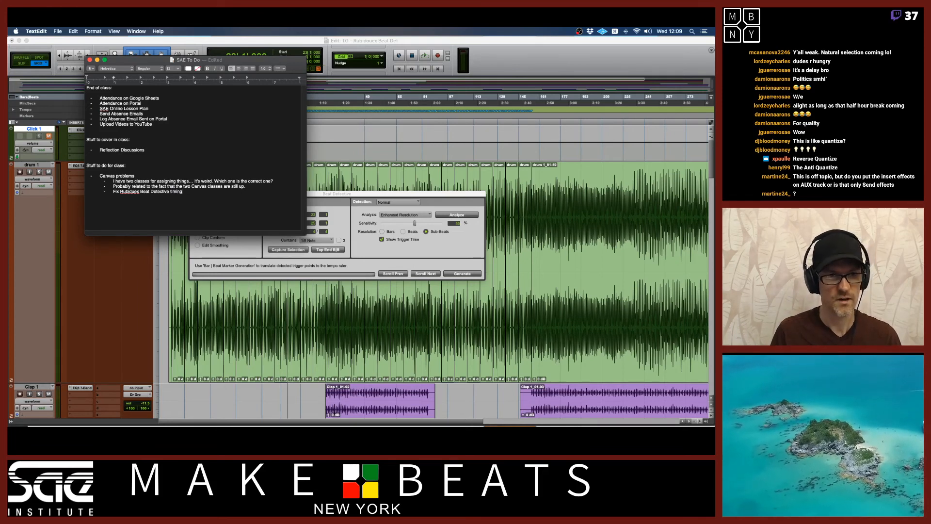
key("BackSpace")
key("BackSpace")
key("BackSpace")
key("BackSpace")
key("BackSpace")
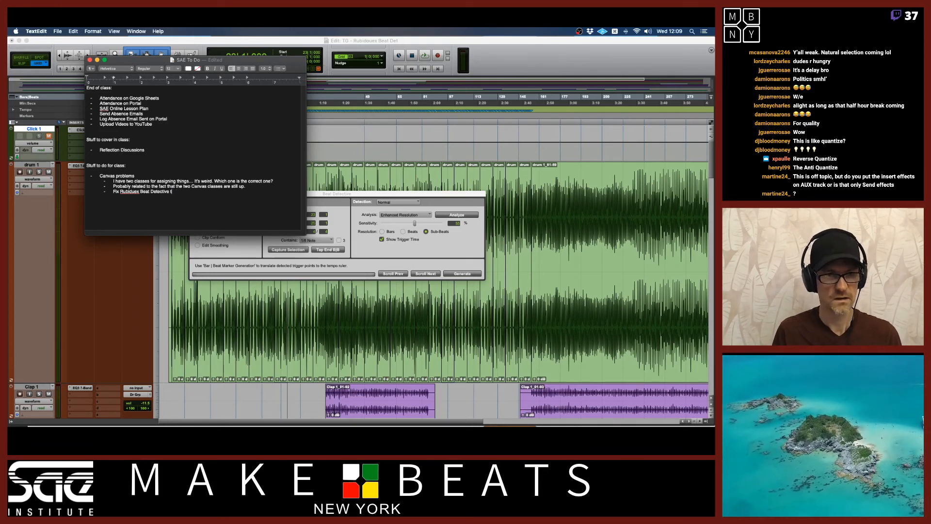
type("bars")
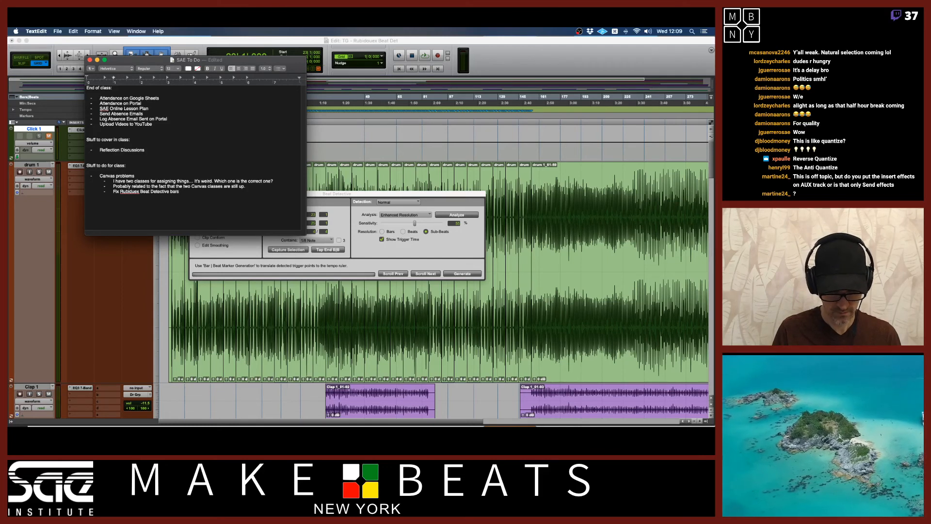
key("BackSpace")
key("BackSpace")
type("count")
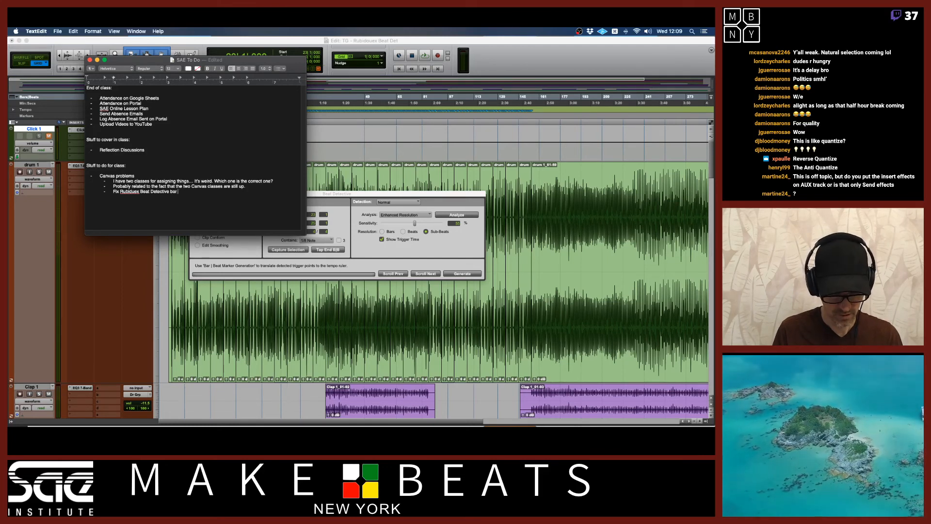
type("s")
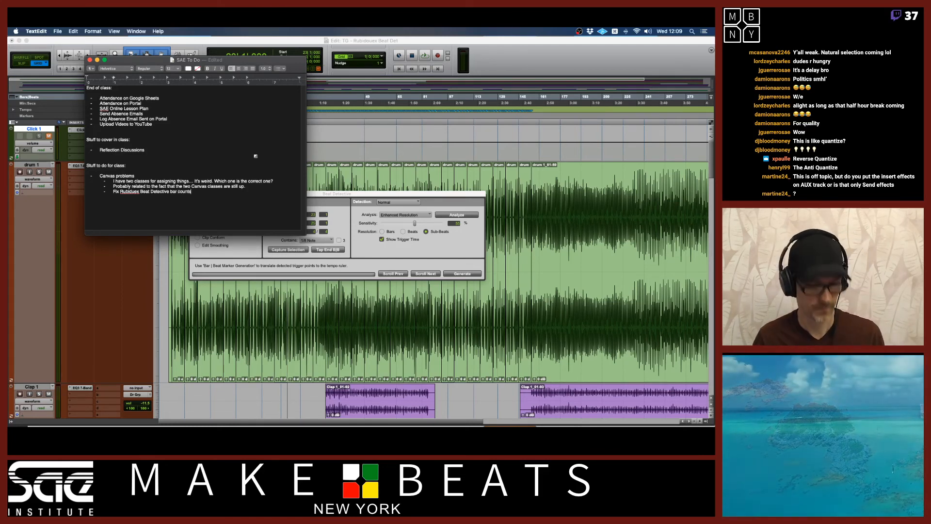
Step: Minimize the to-do document, return to Pro Tools and close the Beat Detective window
key("super+m")
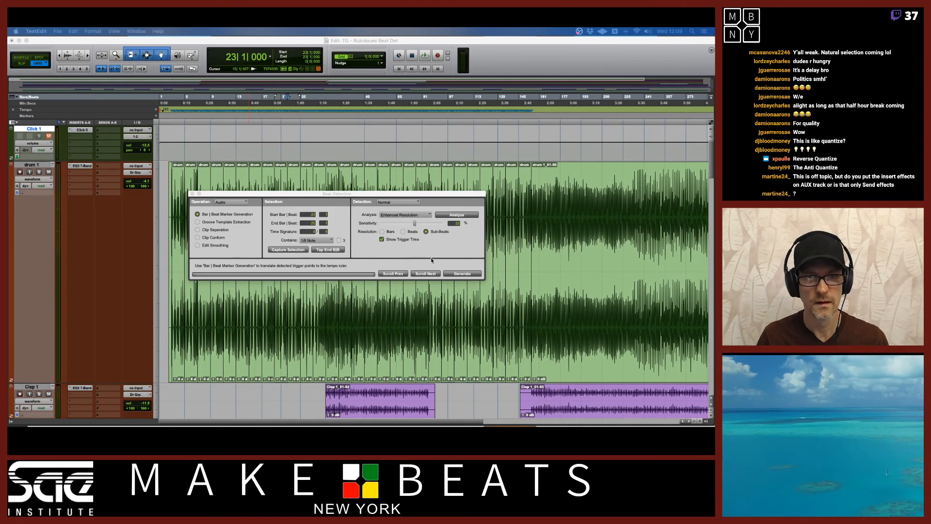
left_click(400, 193)
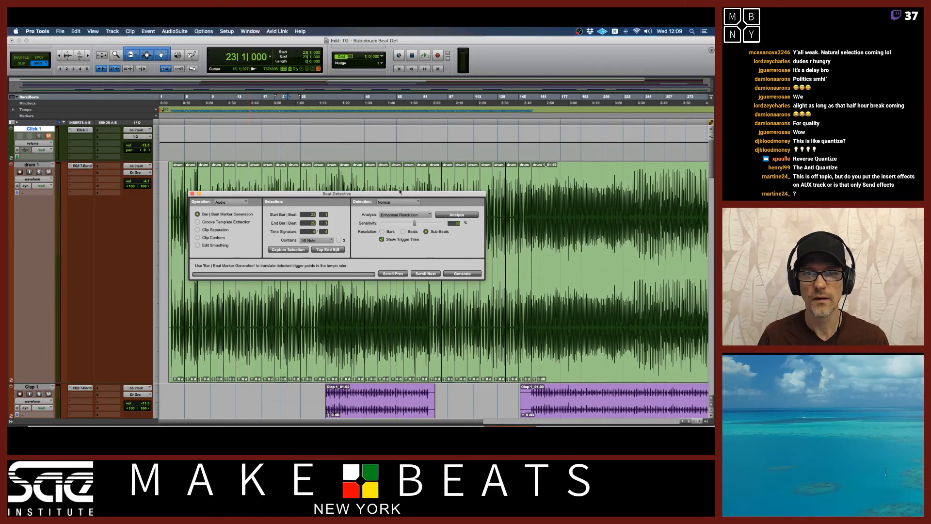
left_click(193, 194)
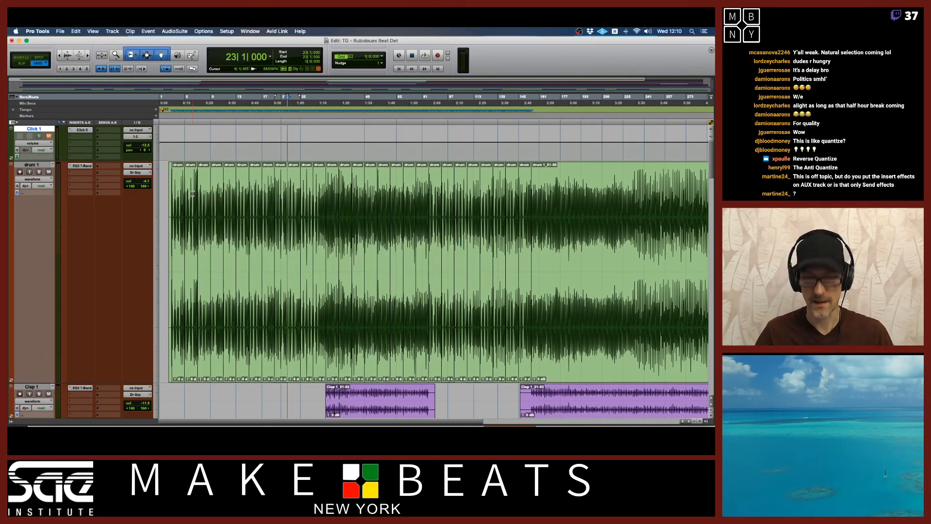
Step: Locate the drum 1 clip boundary at bar 25 and play the session from there to check the bar numbering
left_click(311, 194)
key("t")
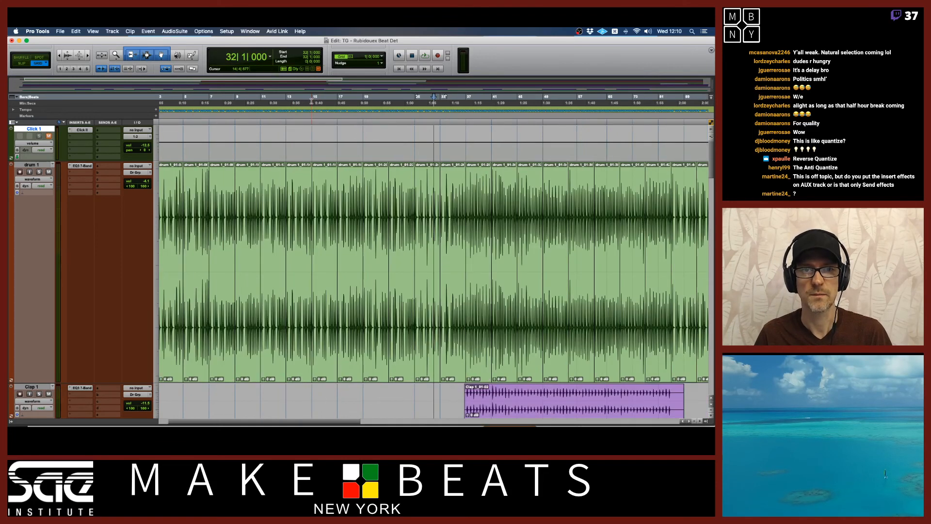
left_click(415, 111)
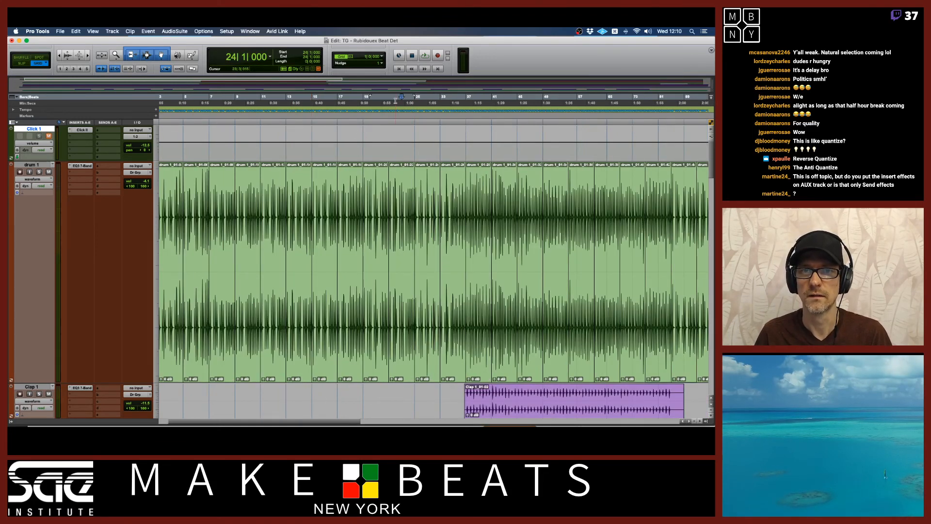
key("t")
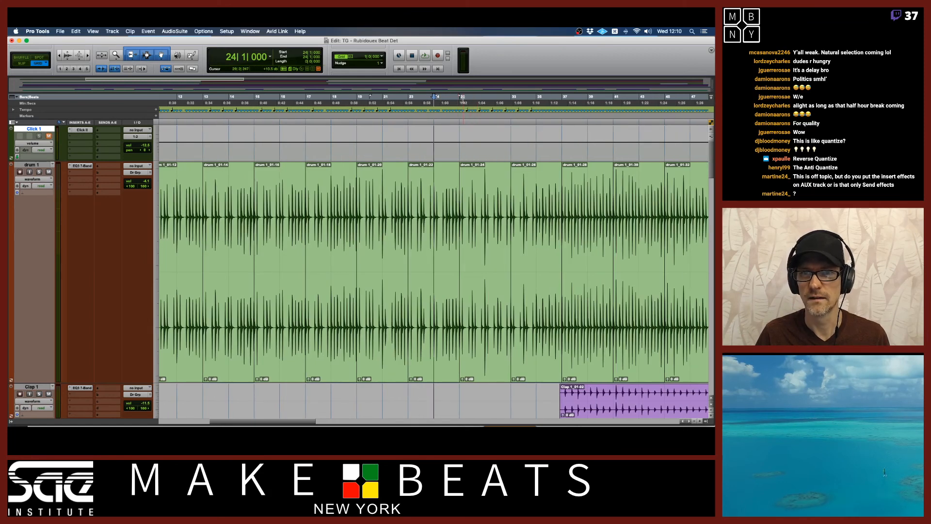
left_click(459, 99)
key("space")
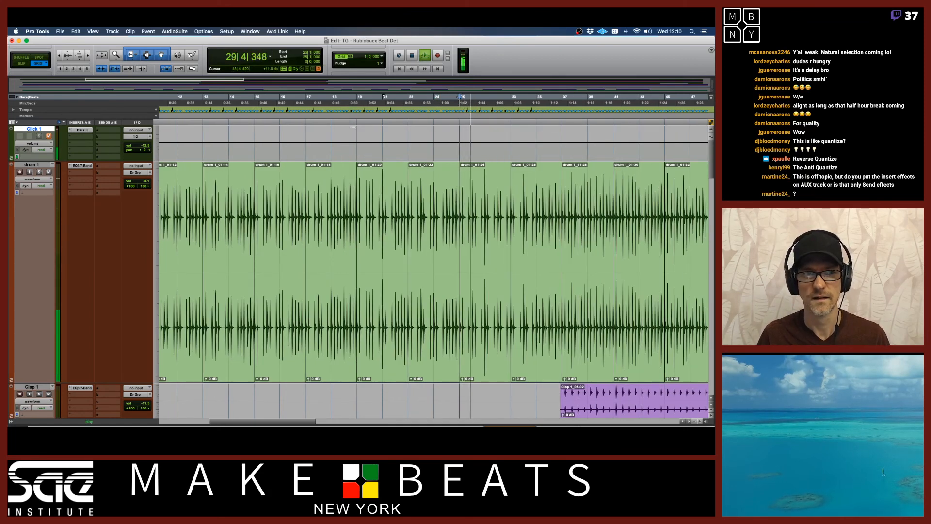
left_click(49, 136)
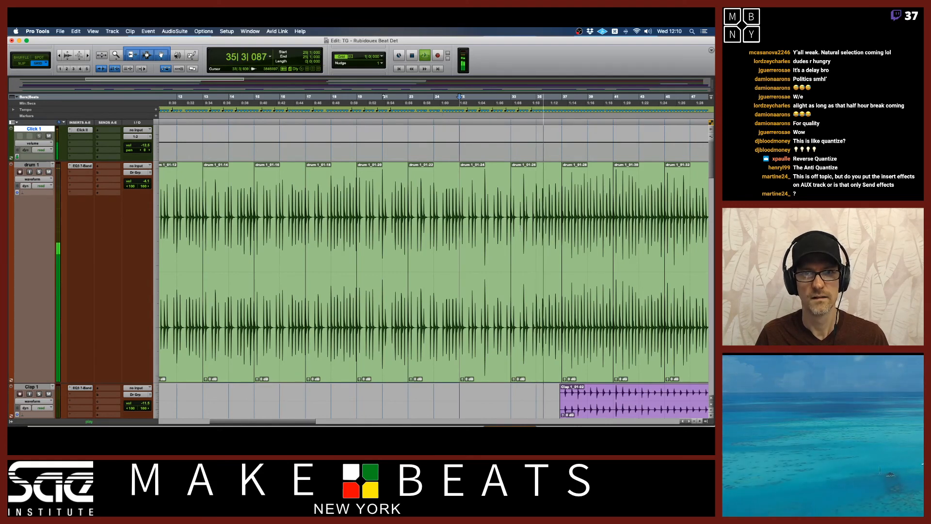
Step: Restart playback from bar 24 to check the bar count against drum 1, and stop it
scroll(525, 234, "right", 3)
scroll(525, 234, "right", 2)
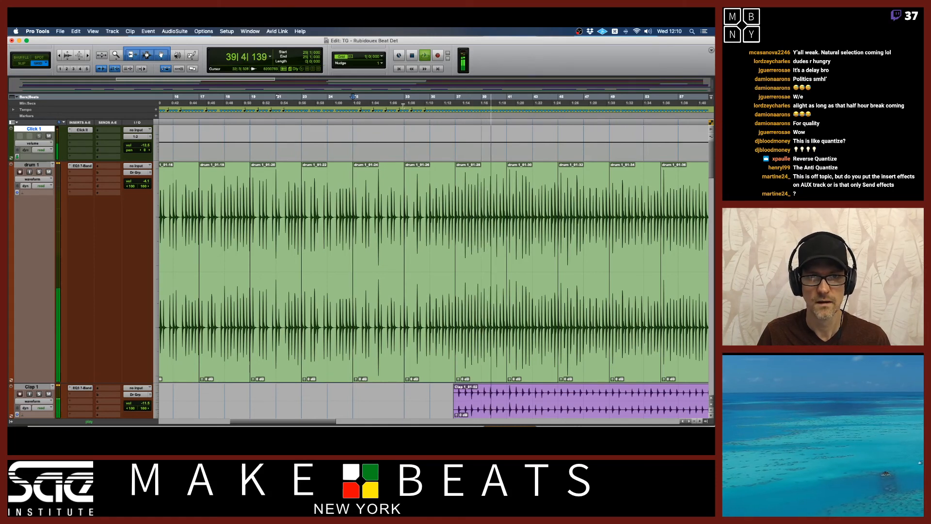
key("space")
left_click(327, 103)
key("space")
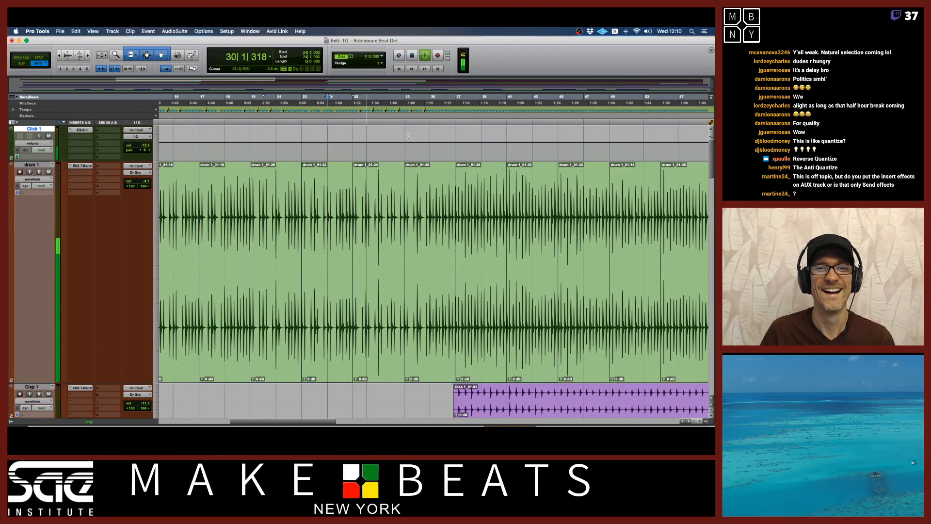
key("space")
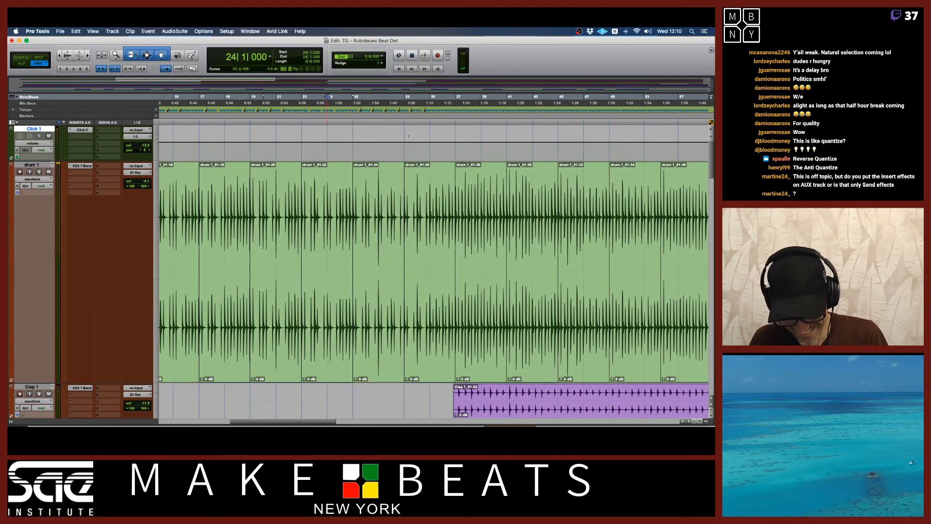
Step: Examine the drum 1 hits around bar 24 up close and place the edit cursor at bar 25
key("super+bracketright")
key("super+bracketright")
key("super+bracketright")
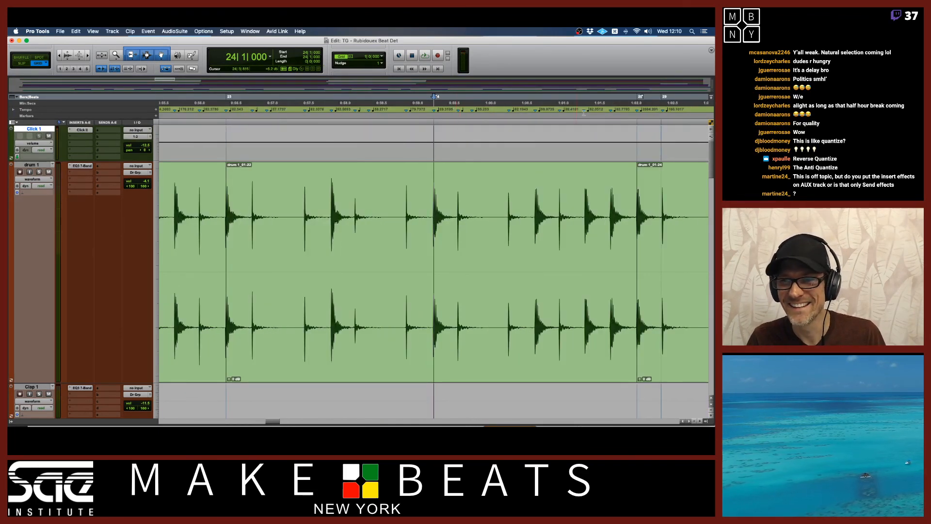
left_click(625, 195)
scroll(624, 198, "right", 5)
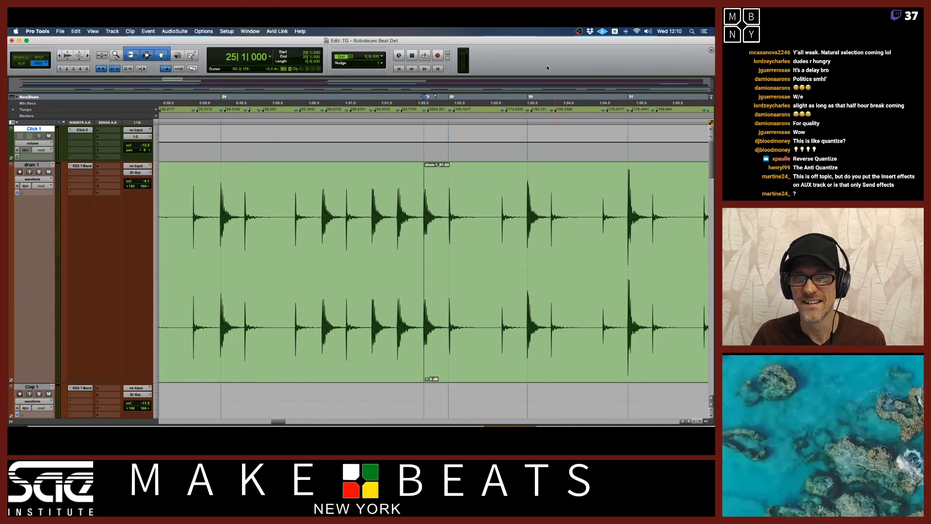
Step: Undo the recent bar numbering, track order and colour changes along with the last Generate Beat Markers operation
key("super+z")
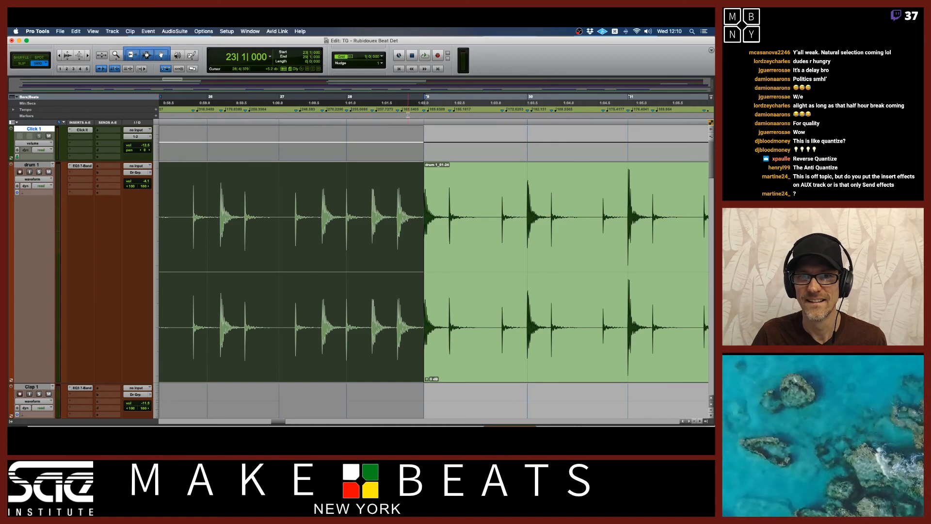
key("super+z")
key("super+z")
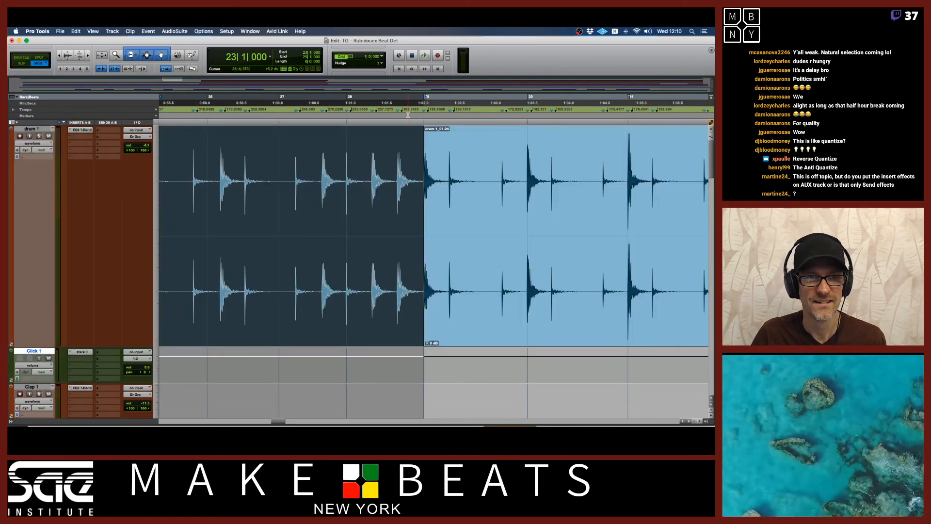
key("super+z")
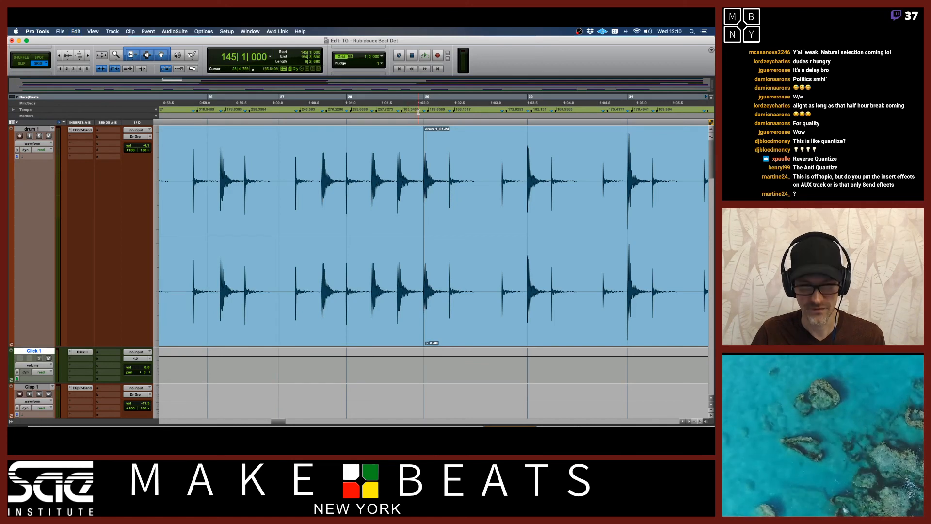
left_click(78, 31)
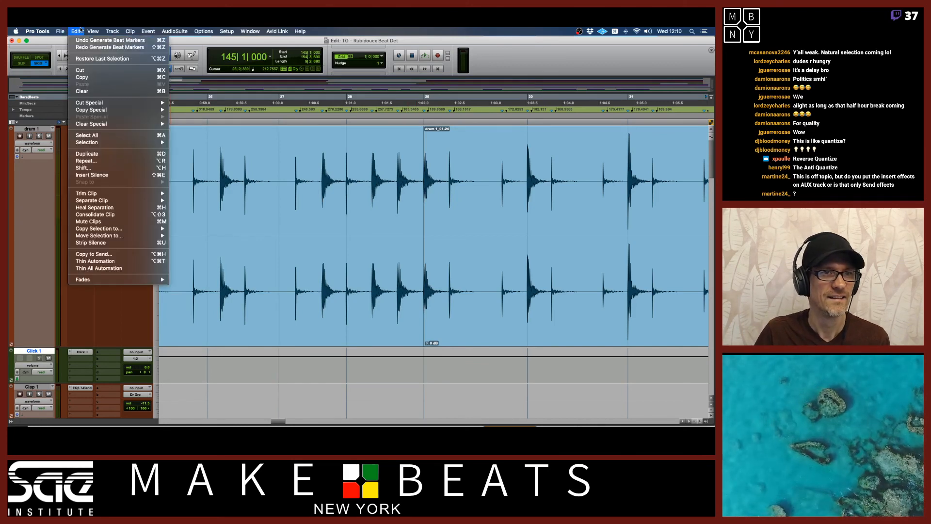
left_click(78, 31)
Step: Show the whole song and reduce the drum 1 track's height to match the other tracks
key("r")
key("r")
key("r")
key("r")
key("r")
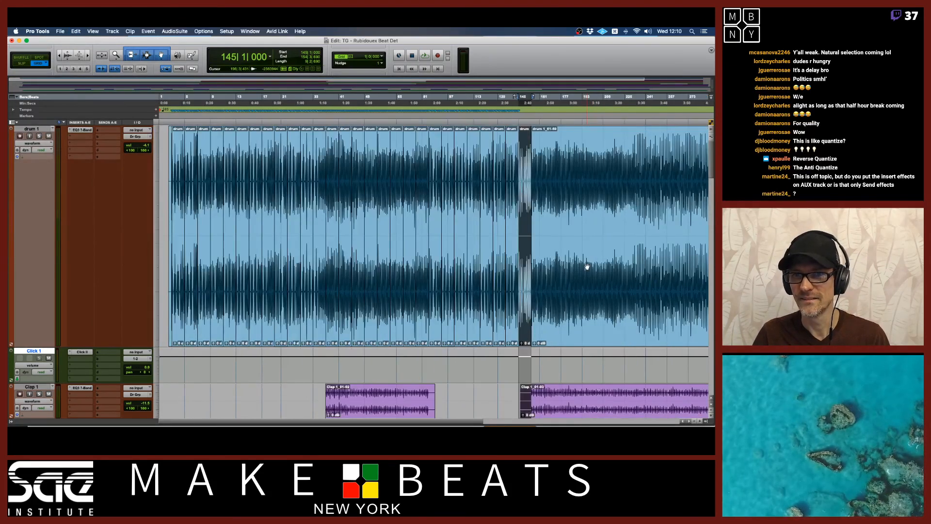
key("super+shift+z")
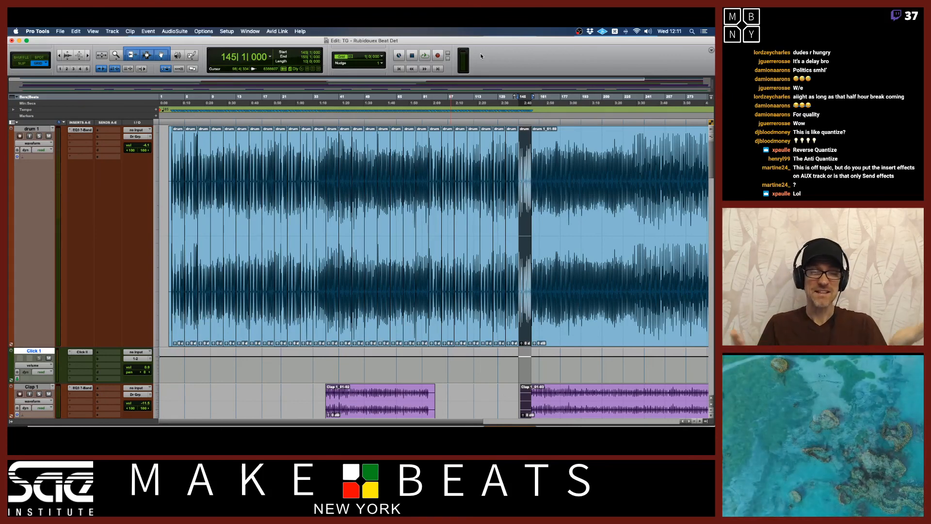
left_click(159, 223)
left_click(169, 211)
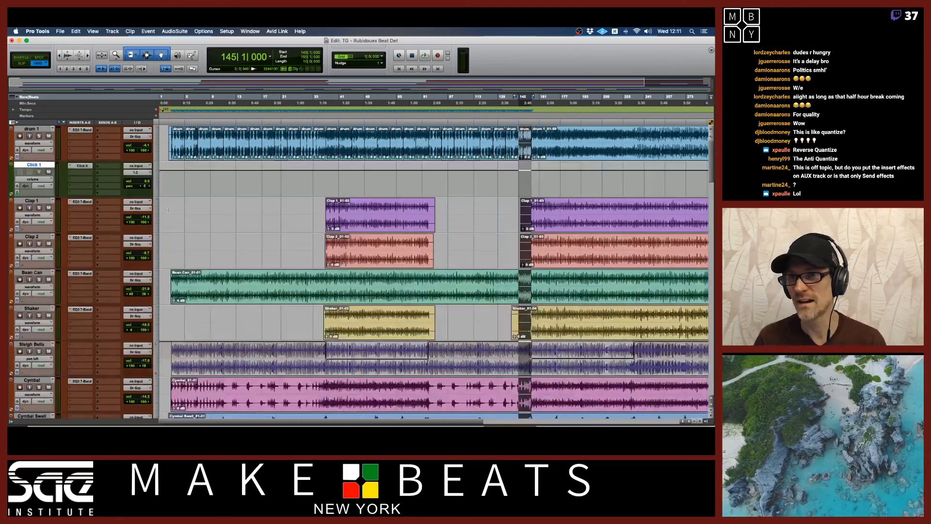